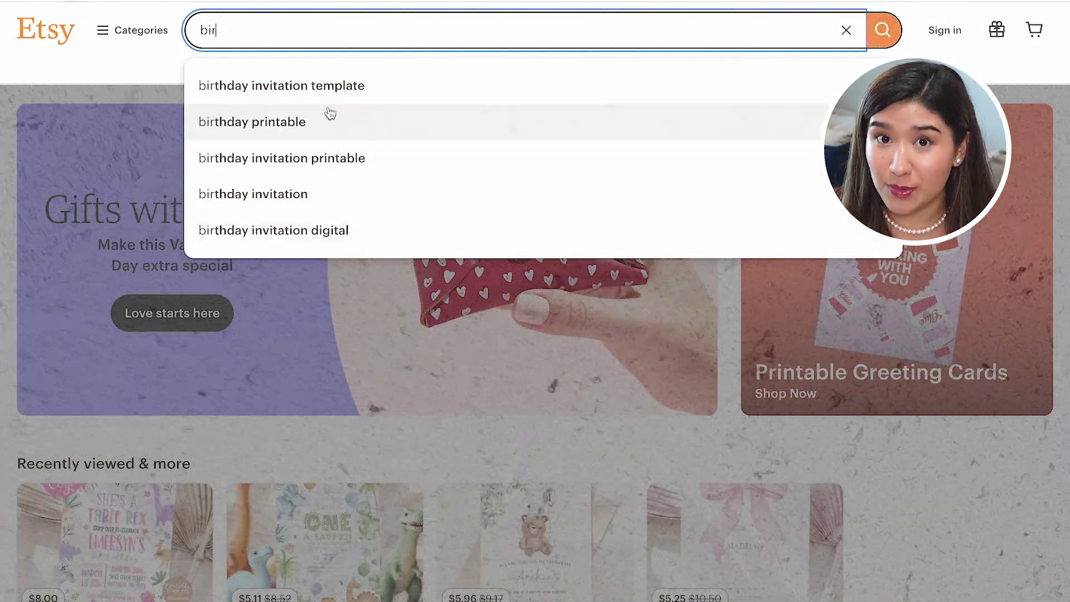
Search Etsy for the suggested term "birthday invitation template" and view the pastel dinosaur birthday invitation listing
{"action": "left_click", "coordinate": [284, 92]}
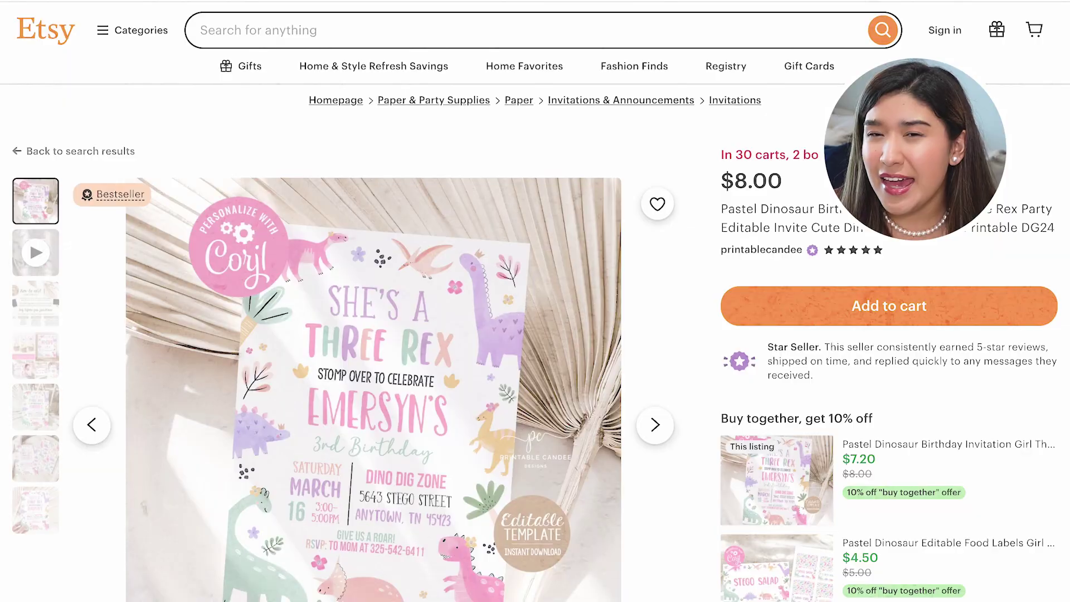
{"action": "scroll", "coordinate": [391, 334], "scroll_direction": "down", "scroll_amount": 2}
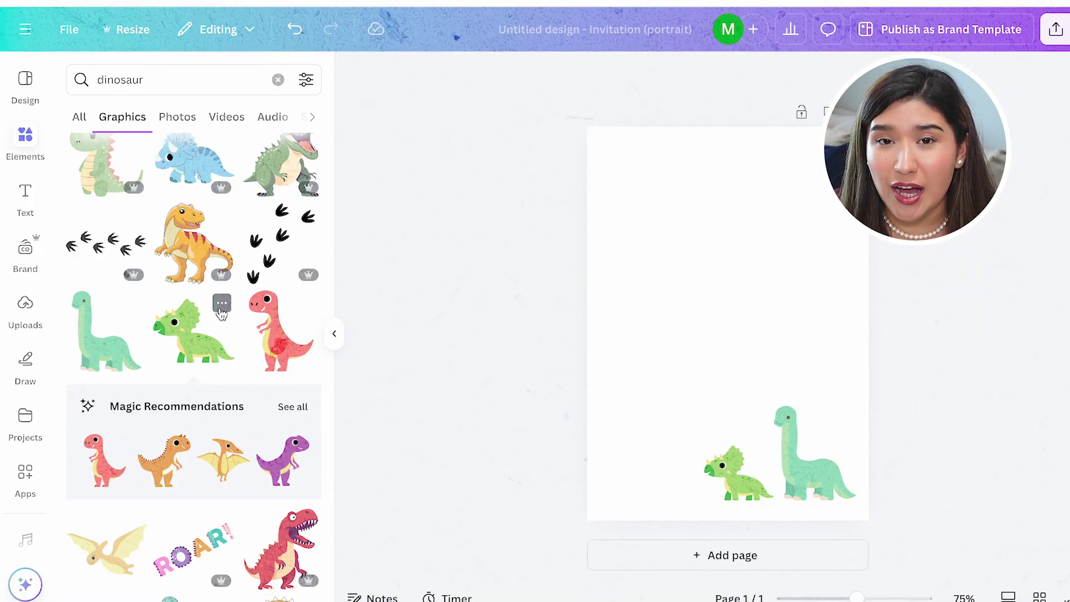
Switch to Canva, add dinosaur graphics to the portrait invitation, and add another page below it
{"action": "left_click", "coordinate": [135, 306]}
{"action": "left_click", "coordinate": [239, 529]}
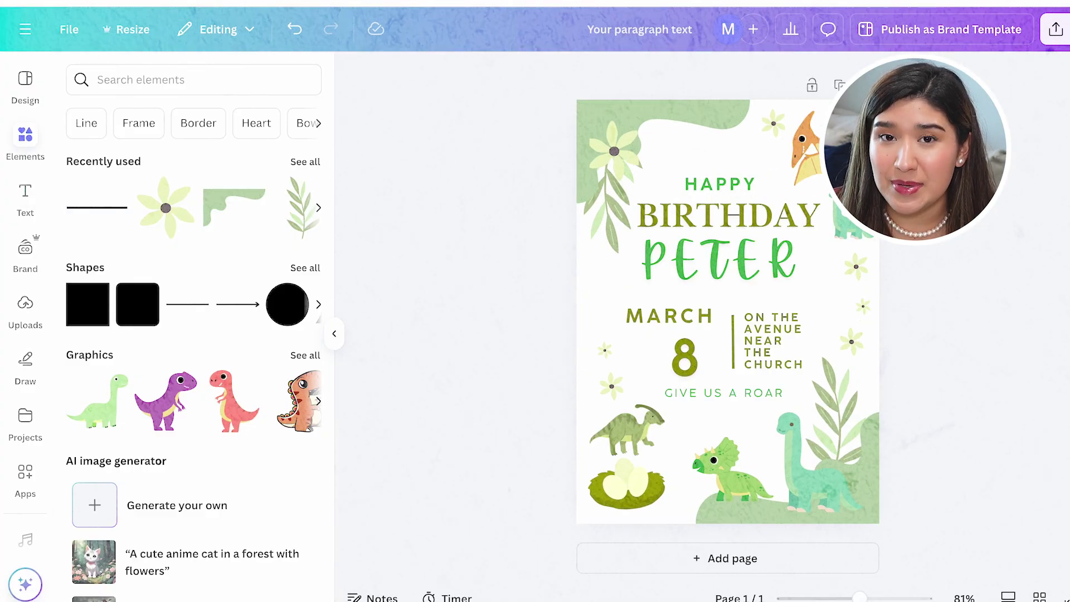
{"action": "left_click", "coordinate": [728, 558]}
{"action": "scroll", "coordinate": [757, 291], "scroll_direction": "down", "scroll_amount": 5}
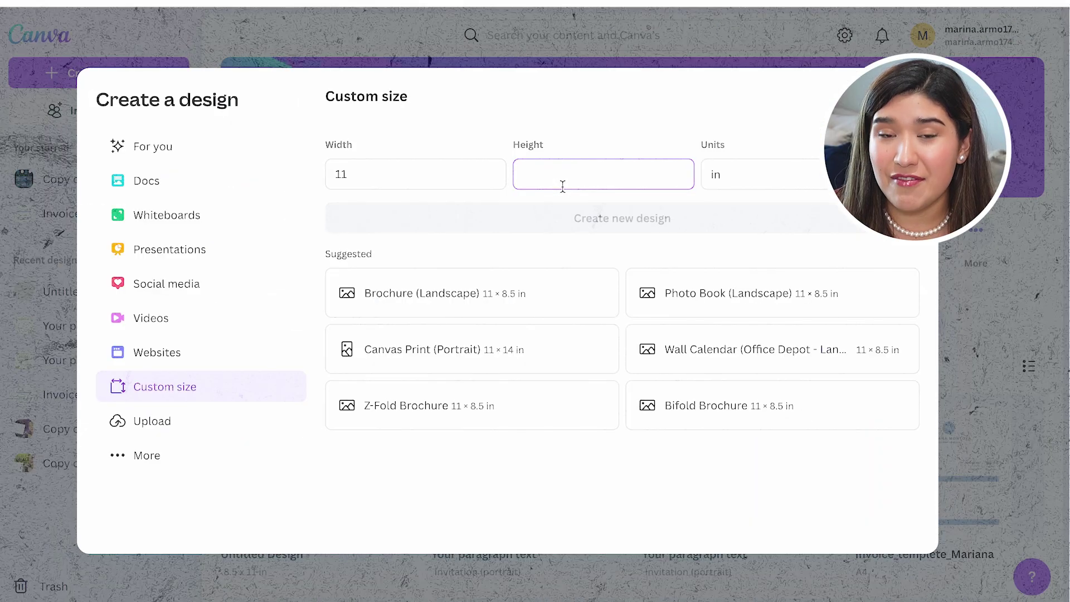
Create a new custom-size design 11 in wide and 8.5 in high
{"action": "type", "text": "8.5"}
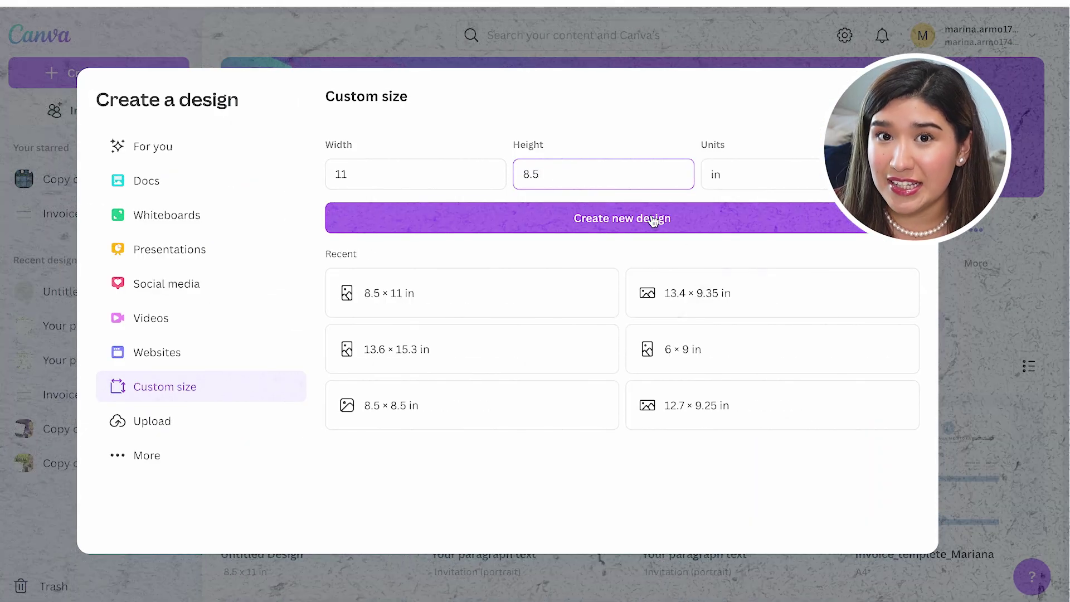
{"action": "left_click", "coordinate": [653, 220]}
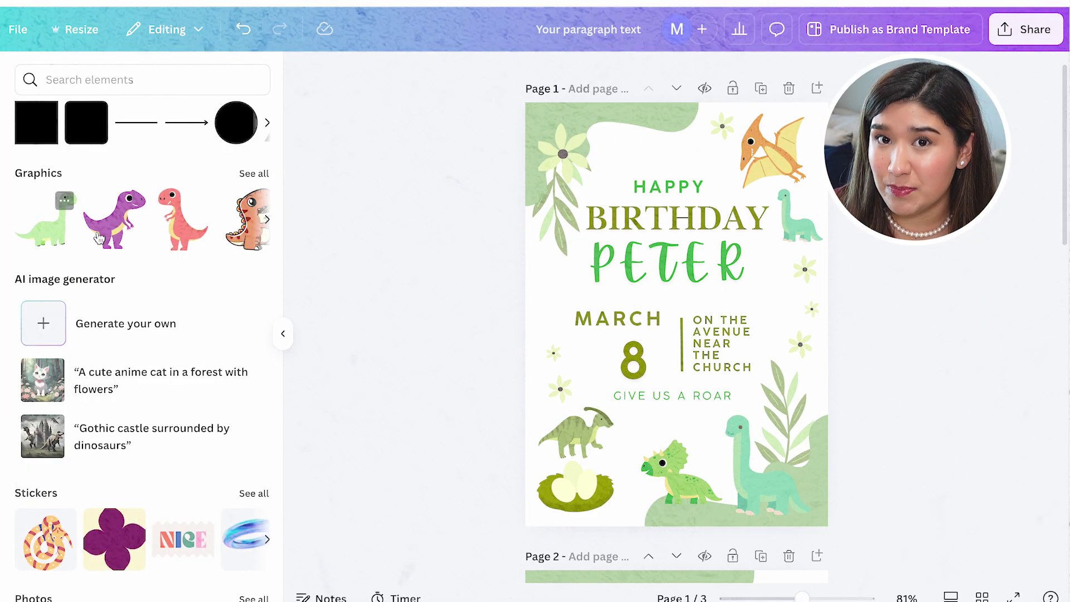
Add a square shape to the invitation's first page and stretch it over the whole page
{"action": "left_click_drag", "start_coordinate": [36, 123], "coordinate": [574, 139]}
{"action": "left_click_drag", "start_coordinate": [571, 204], "coordinate": [586, 521]}
{"action": "left_click_drag", "start_coordinate": [617, 315], "coordinate": [829, 324]}
{"action": "left_click", "coordinate": [882, 284]}
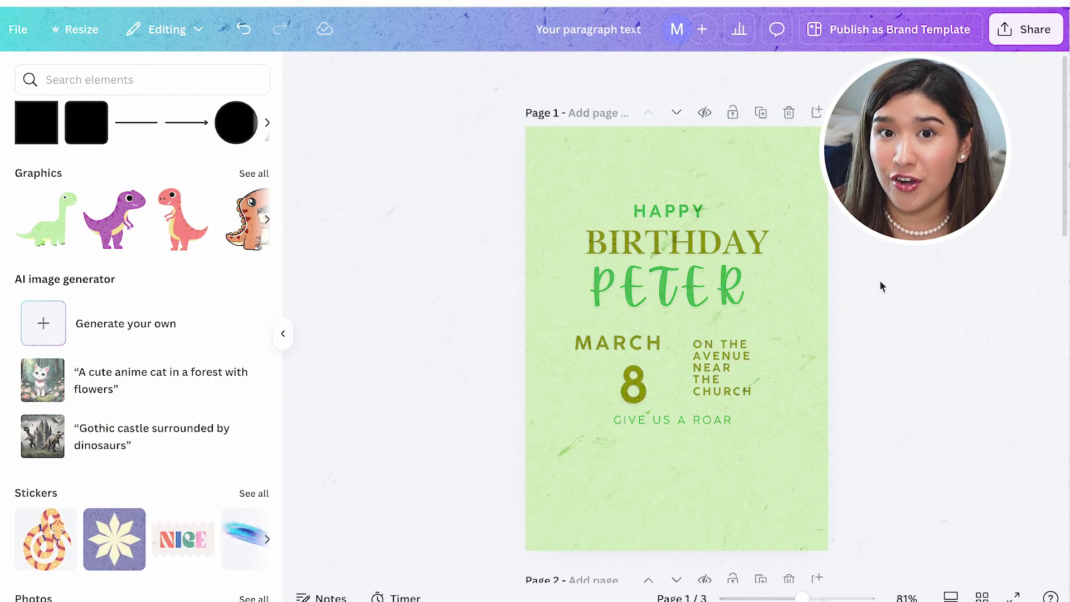
Copy the green invitation's elements onto the 11 × 8.5 in page and place a duplicate beside the first invitation
{"action": "key", "text": "ctrl+a"}
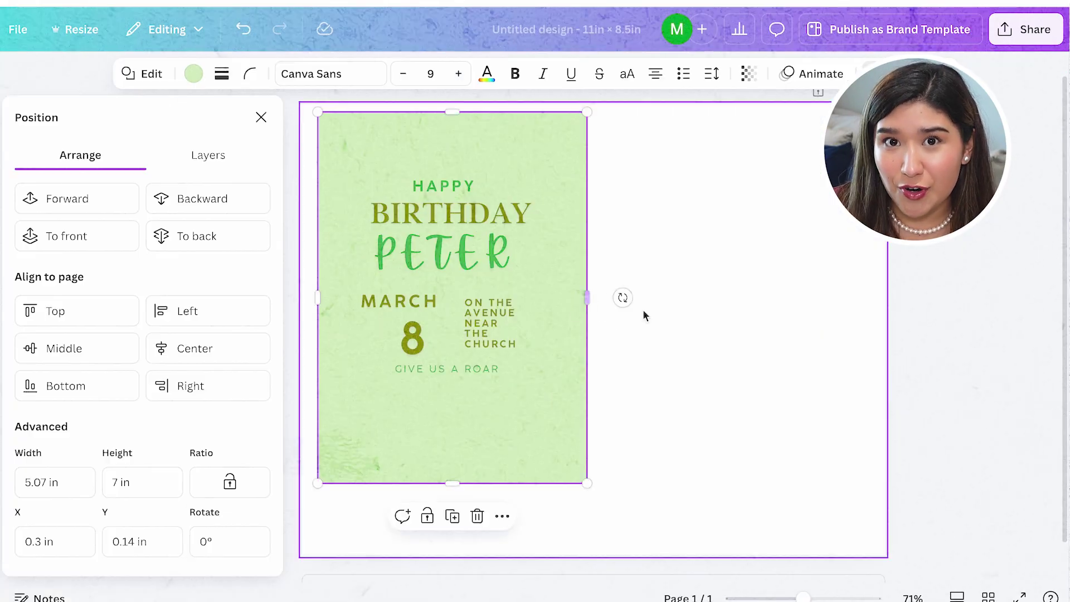
{"action": "left_click", "coordinate": [643, 316]}
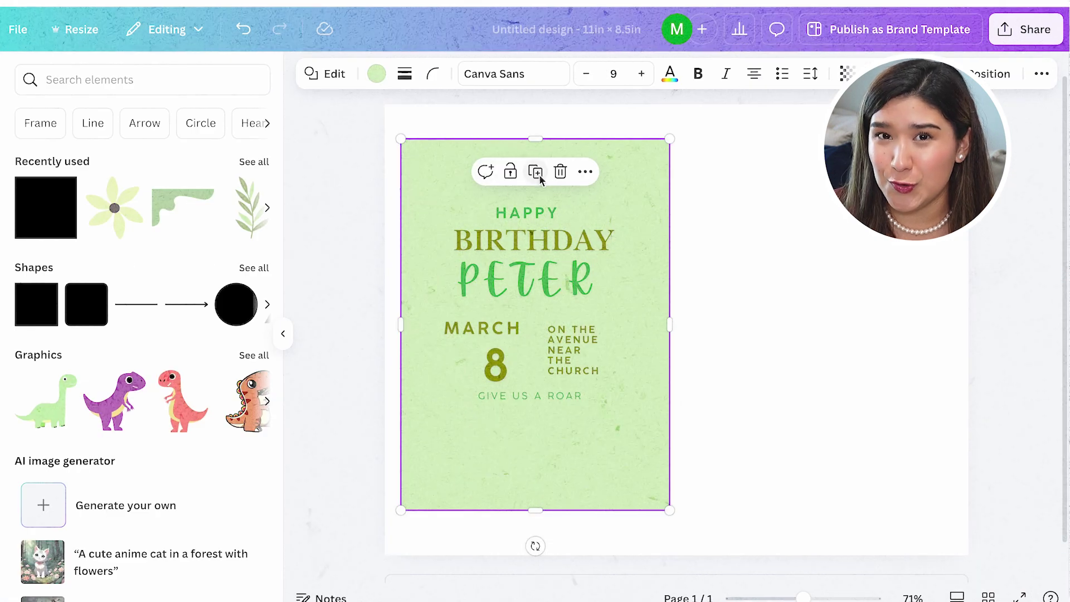
{"action": "left_click_drag", "start_coordinate": [549, 234], "coordinate": [861, 256]}
{"action": "left_click", "coordinate": [974, 278]}
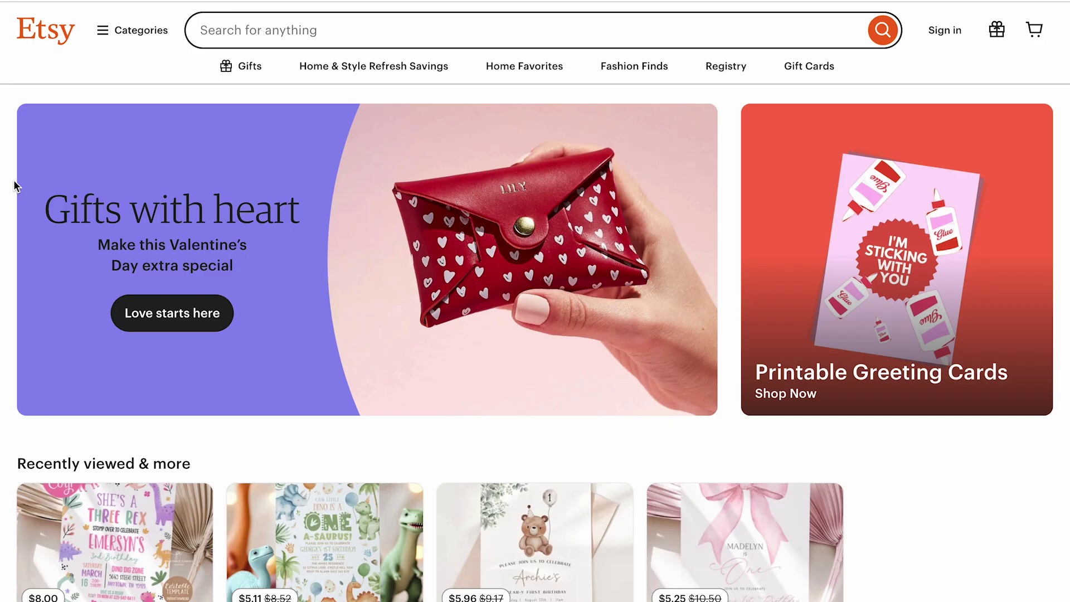
Switch to Etsy and search for the suggested term "birthday invitation template"
{"action": "left_click", "coordinate": [277, 25]}
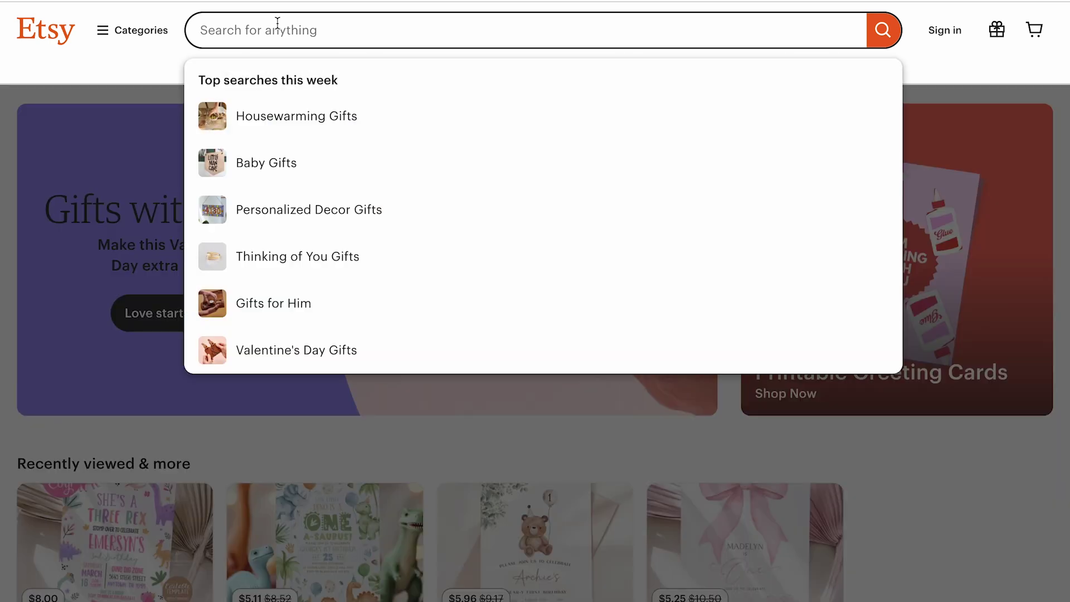
{"action": "type", "text": "bir"}
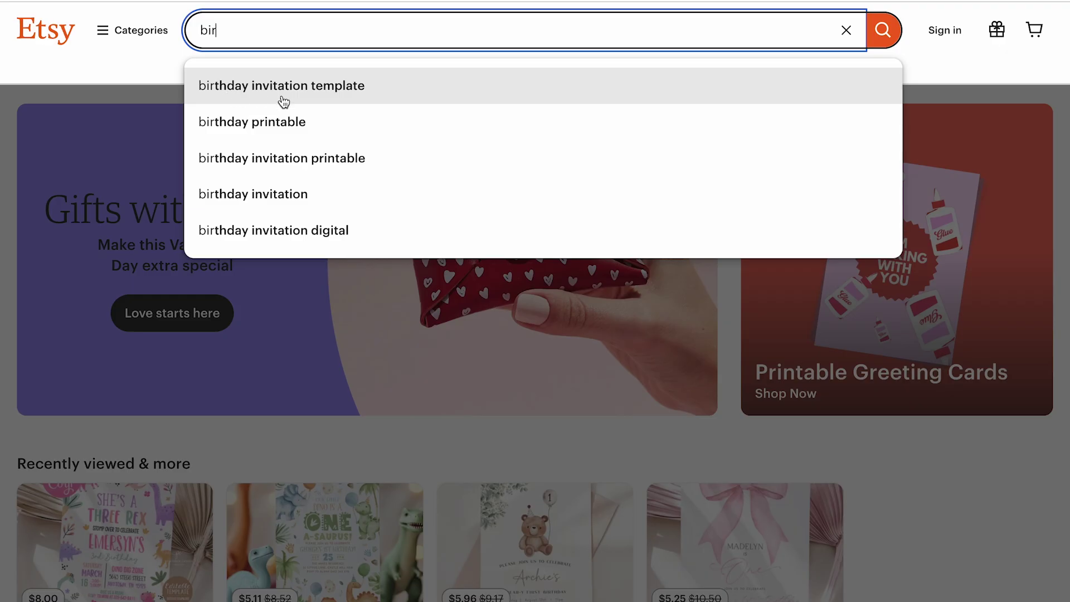
{"action": "left_click", "coordinate": [336, 98]}
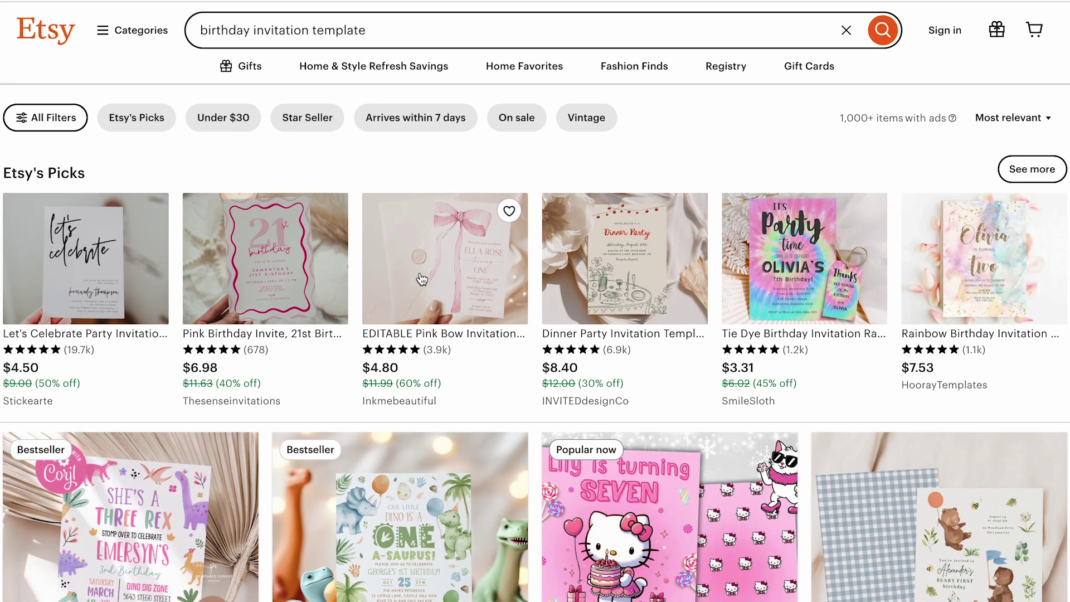
Examine the birthday invitation results, comparing designs, prices, ratings, bestseller labels and preview videos
{"action": "scroll", "coordinate": [418, 273], "scroll_direction": "down", "scroll_amount": 4}
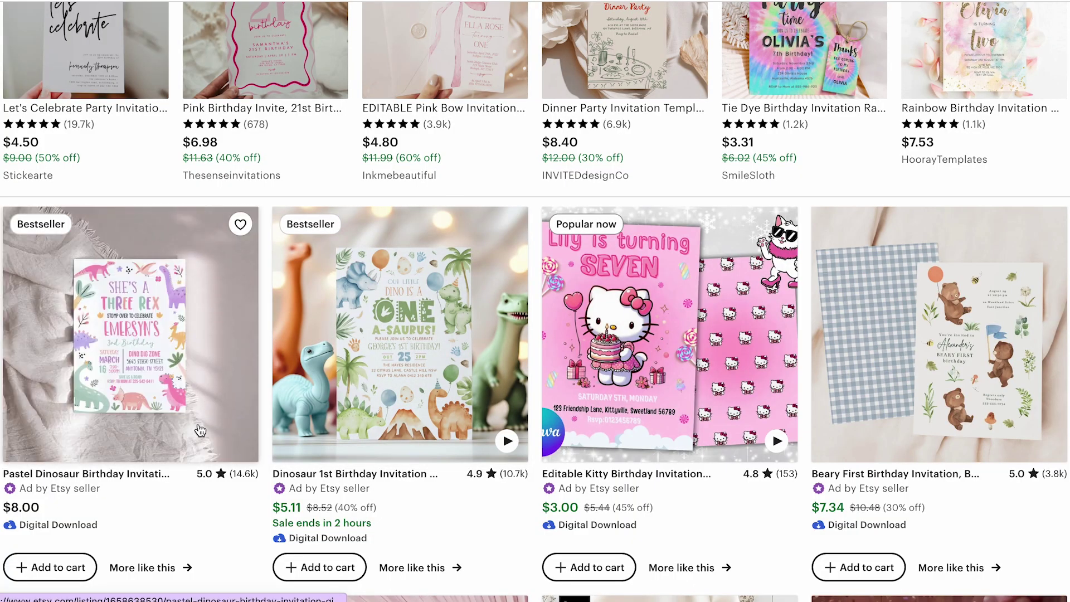
{"action": "scroll", "coordinate": [126, 401], "scroll_direction": "down", "scroll_amount": 2}
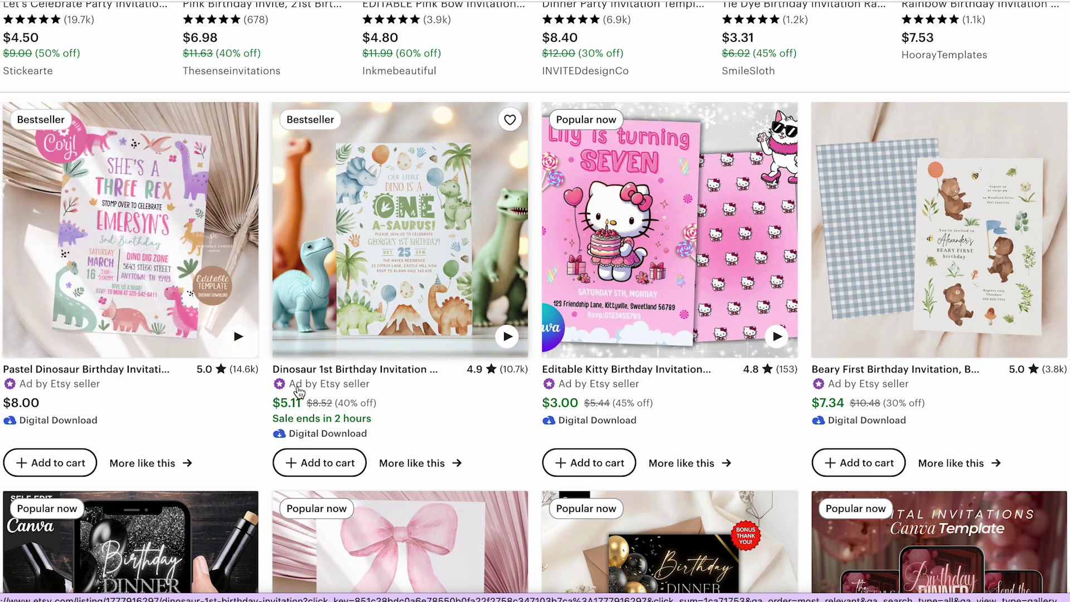
{"action": "scroll", "coordinate": [379, 390], "scroll_direction": "down", "scroll_amount": 5}
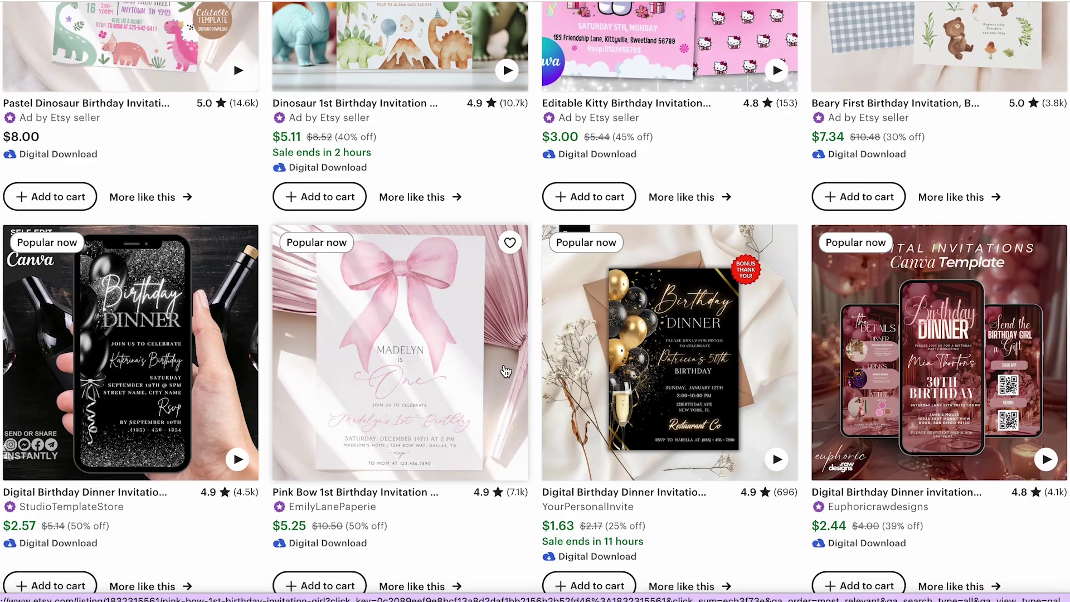
{"action": "scroll", "coordinate": [579, 384], "scroll_direction": "down", "scroll_amount": 9}
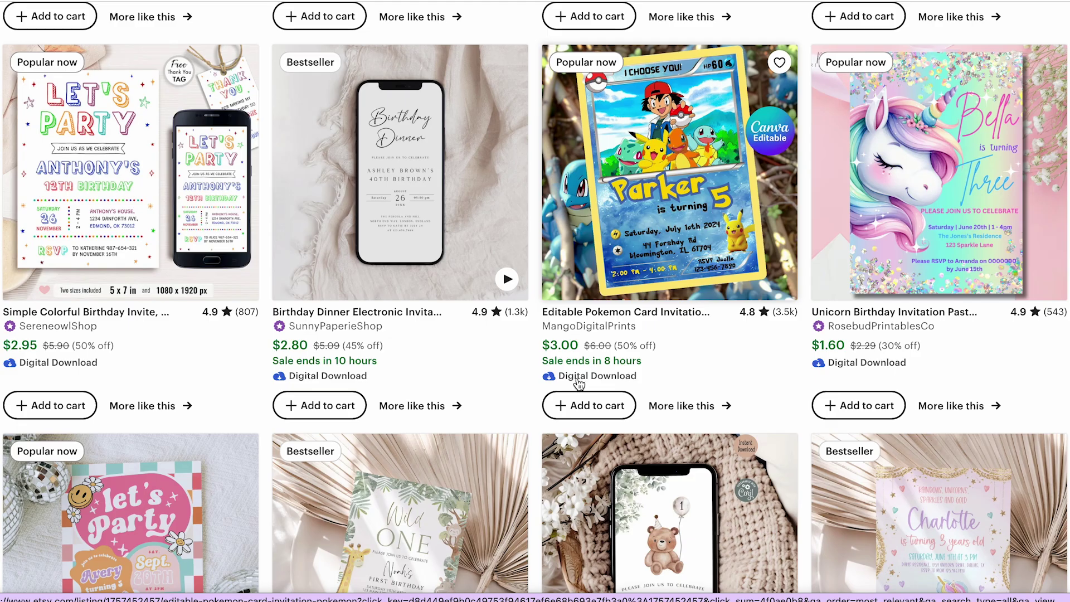
{"action": "scroll", "coordinate": [579, 383], "scroll_direction": "up", "scroll_amount": 15}
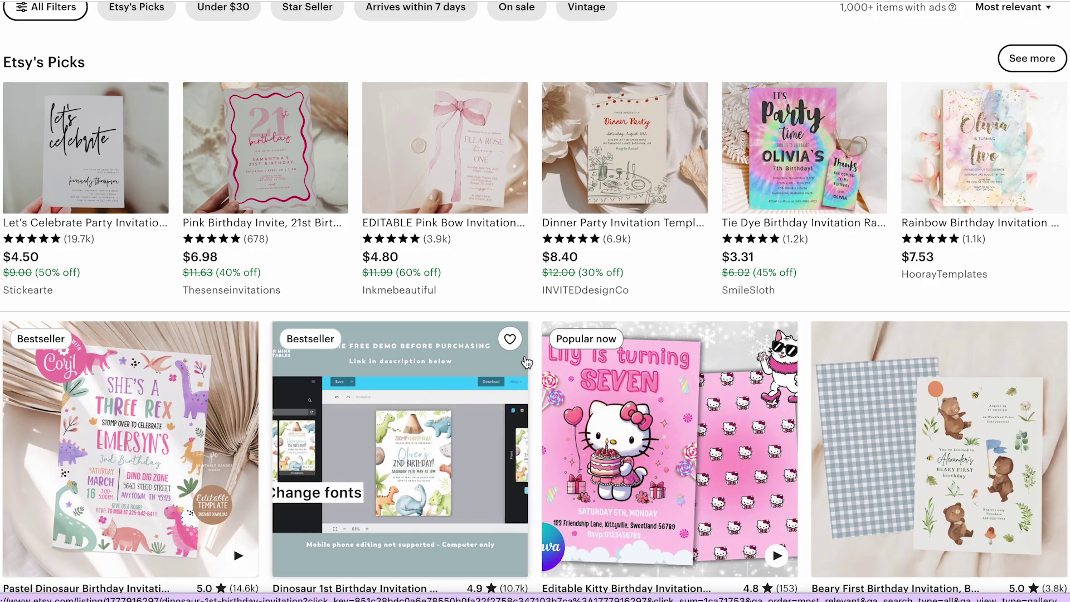
{"action": "scroll", "coordinate": [469, 395], "scroll_direction": "down", "scroll_amount": 2}
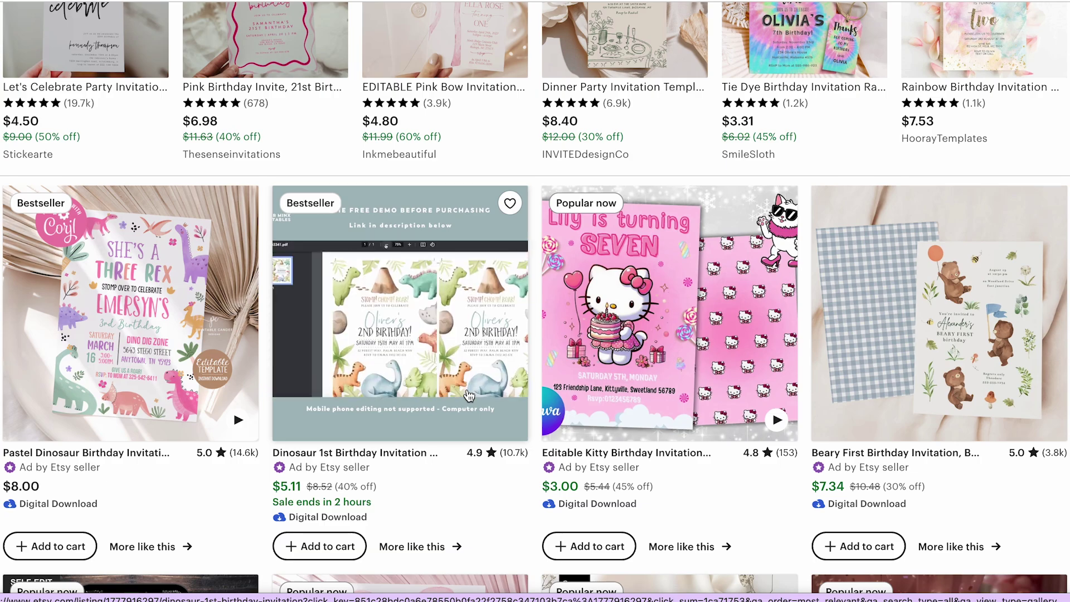
{"action": "mouse_move", "coordinate": [709, 247]}
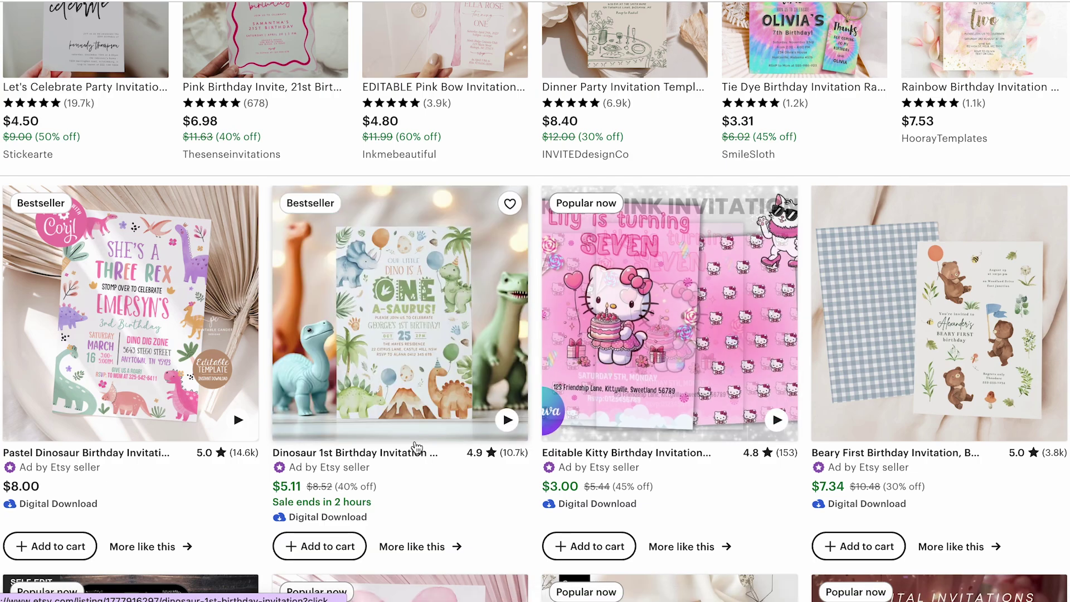
{"action": "scroll", "coordinate": [646, 287], "scroll_direction": "down", "scroll_amount": 1}
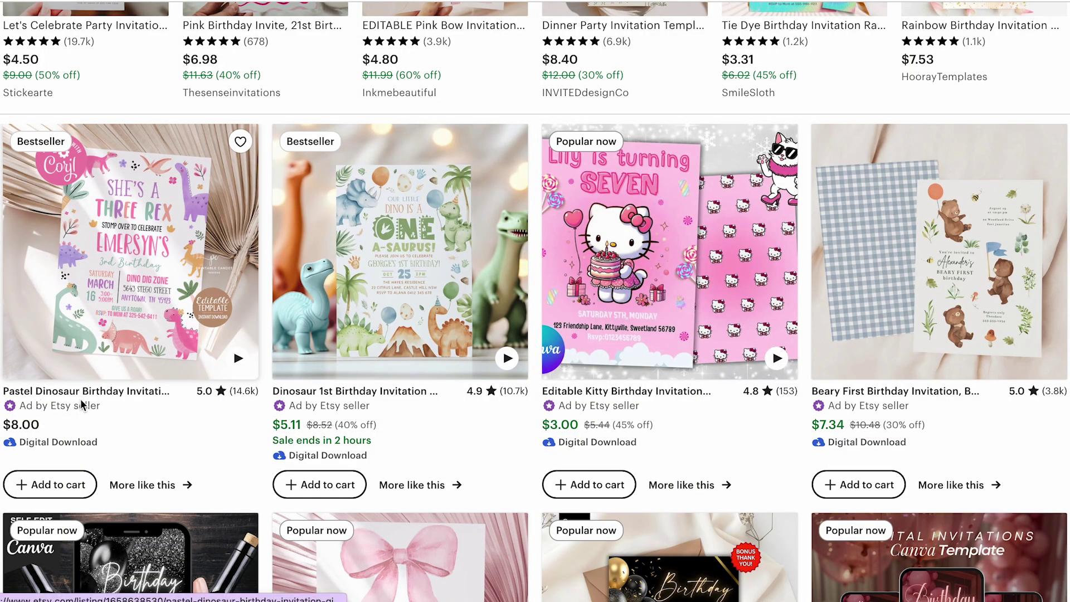
Open the Pastel Dinosaur Birthday Invitation listing and review its images, price, title and seller details
{"action": "left_click", "coordinate": [153, 393]}
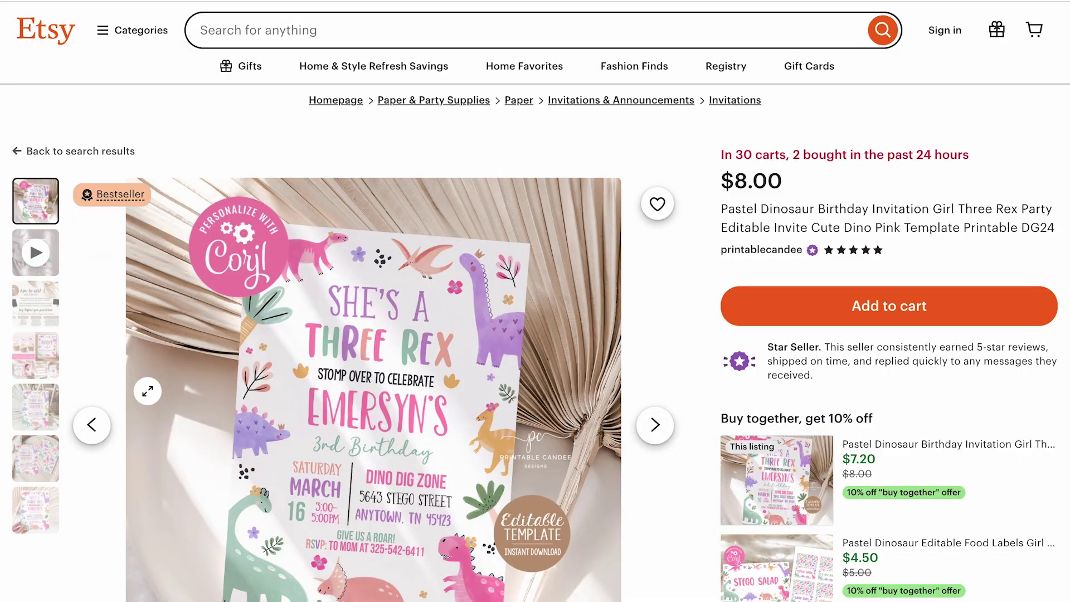
{"action": "scroll", "coordinate": [535, 301], "scroll_direction": "down", "scroll_amount": 2}
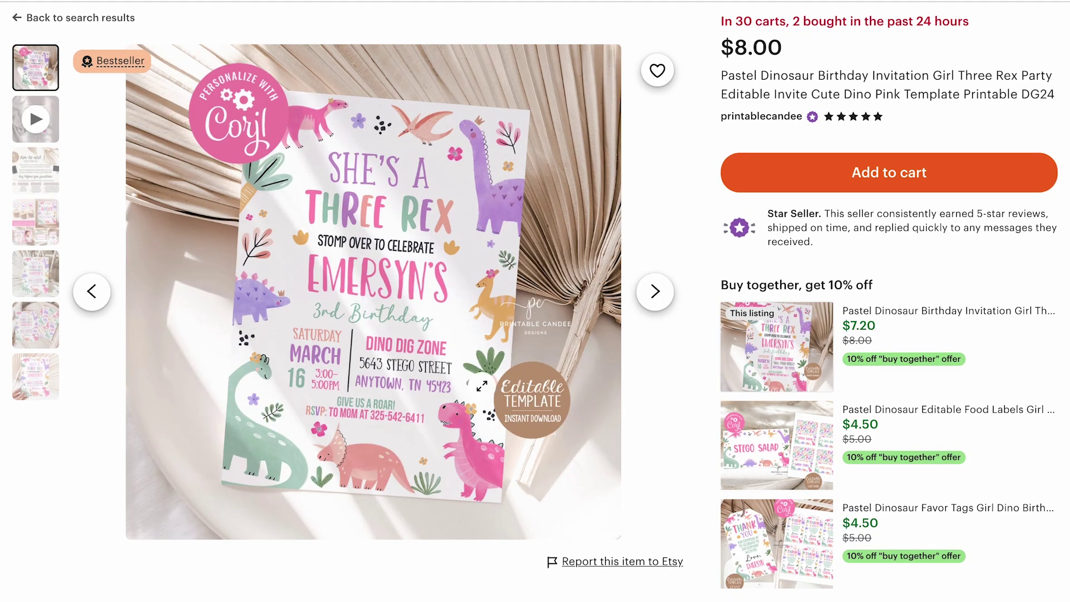
{"action": "scroll", "coordinate": [497, 392], "scroll_direction": "down", "scroll_amount": 6}
{"action": "scroll", "coordinate": [496, 392], "scroll_direction": "up", "scroll_amount": 9}
{"action": "scroll", "coordinate": [497, 392], "scroll_direction": "down", "scroll_amount": 1}
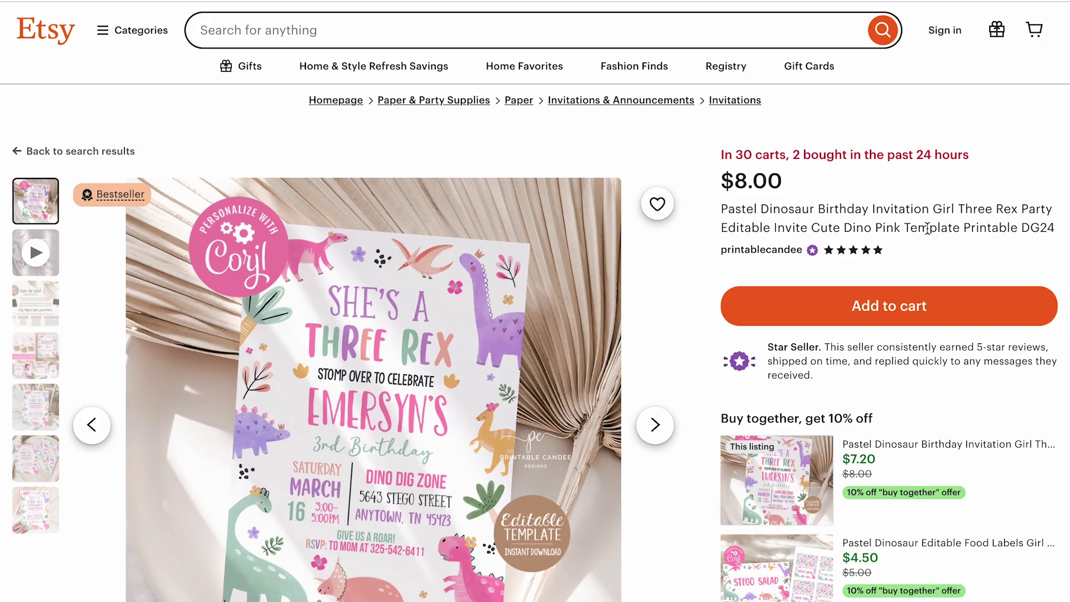
{"action": "scroll", "coordinate": [732, 230], "scroll_direction": "down", "scroll_amount": 2}
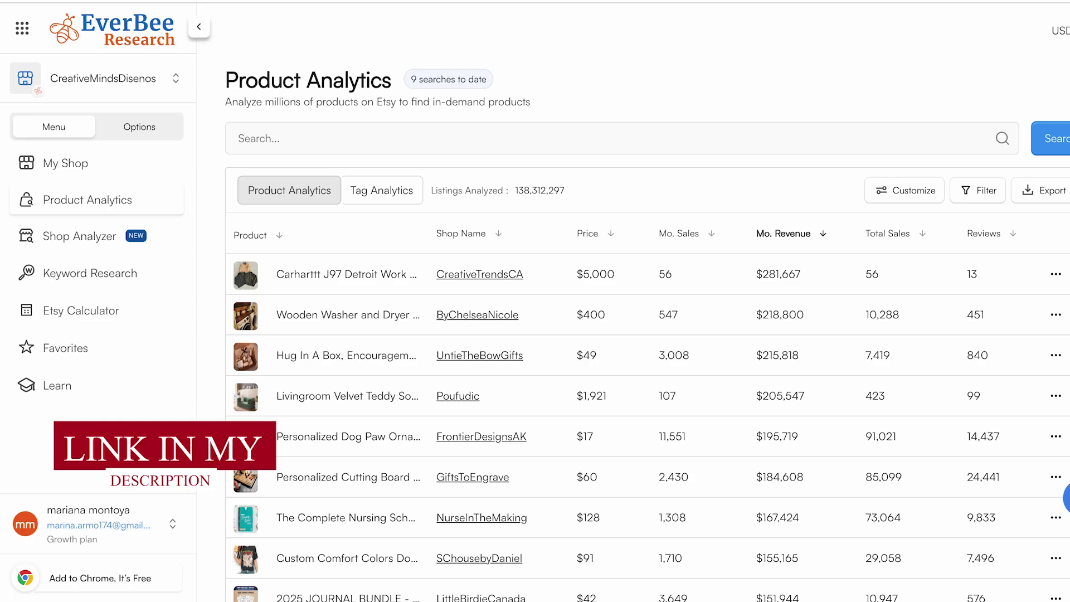
Switch to EverBee, open Keyword Research and enter "birthday invitation printable" as the search term
{"action": "scroll", "coordinate": [96, 213], "scroll_direction": "down", "scroll_amount": 1}
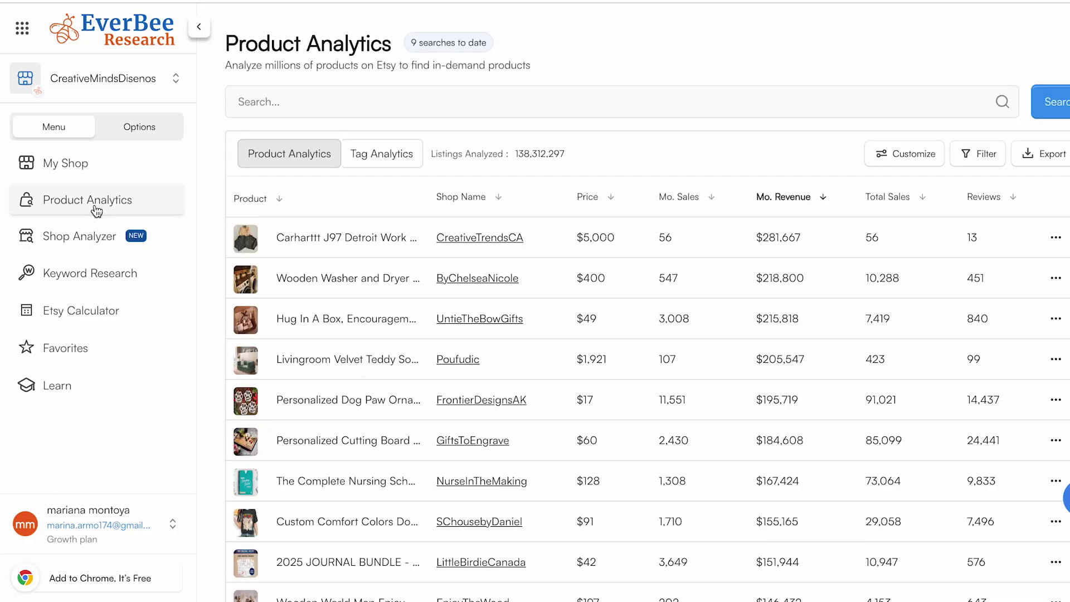
{"action": "left_click", "coordinate": [114, 285]}
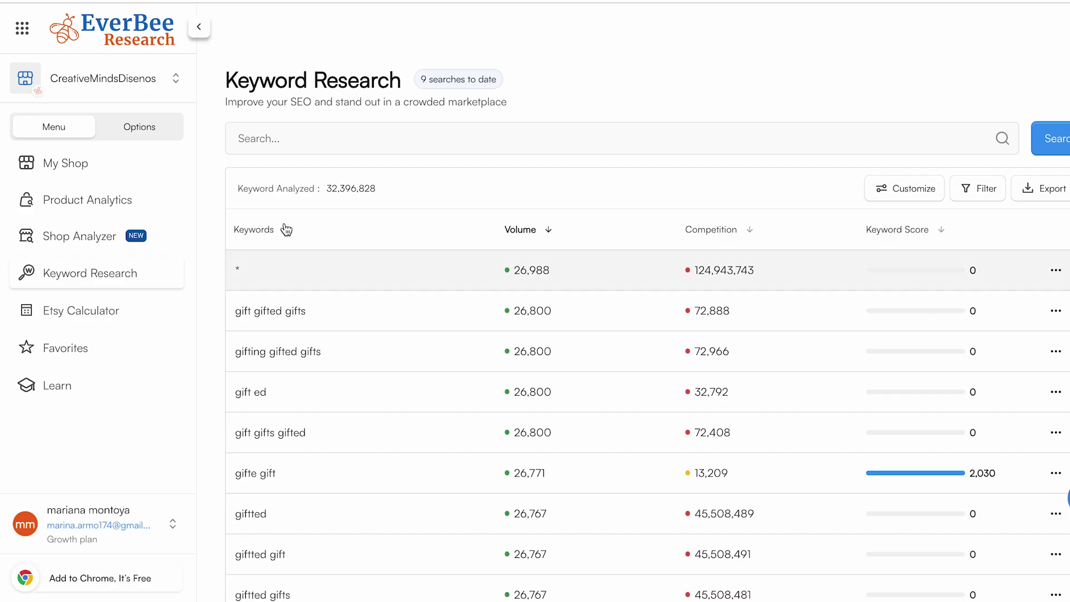
{"action": "left_click", "coordinate": [265, 137]}
{"action": "type", "text": "birthday invitation printable"}
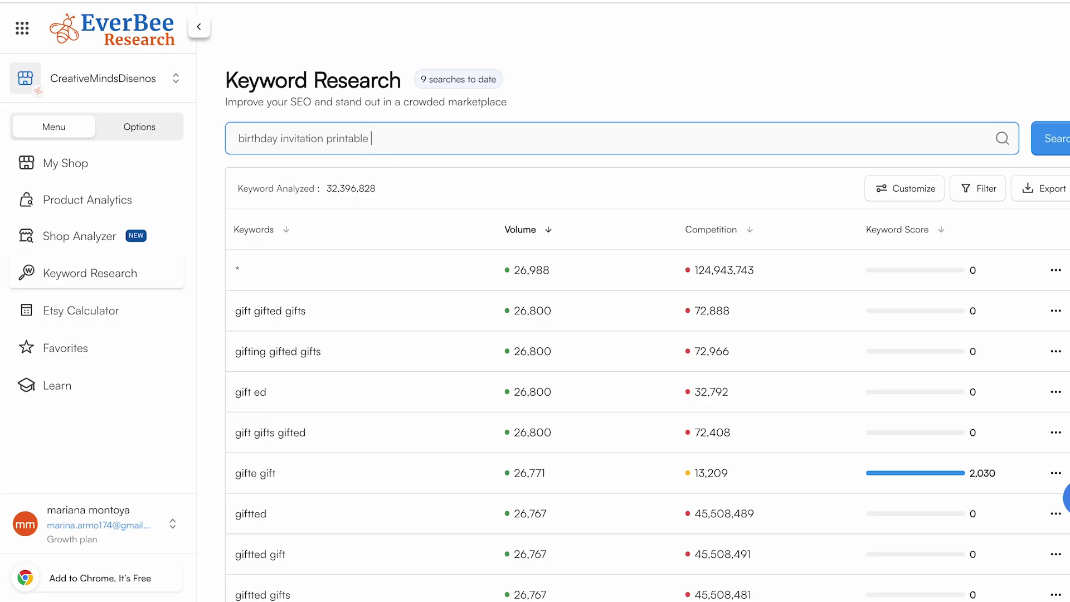
{"action": "left_click", "coordinate": [509, 251]}
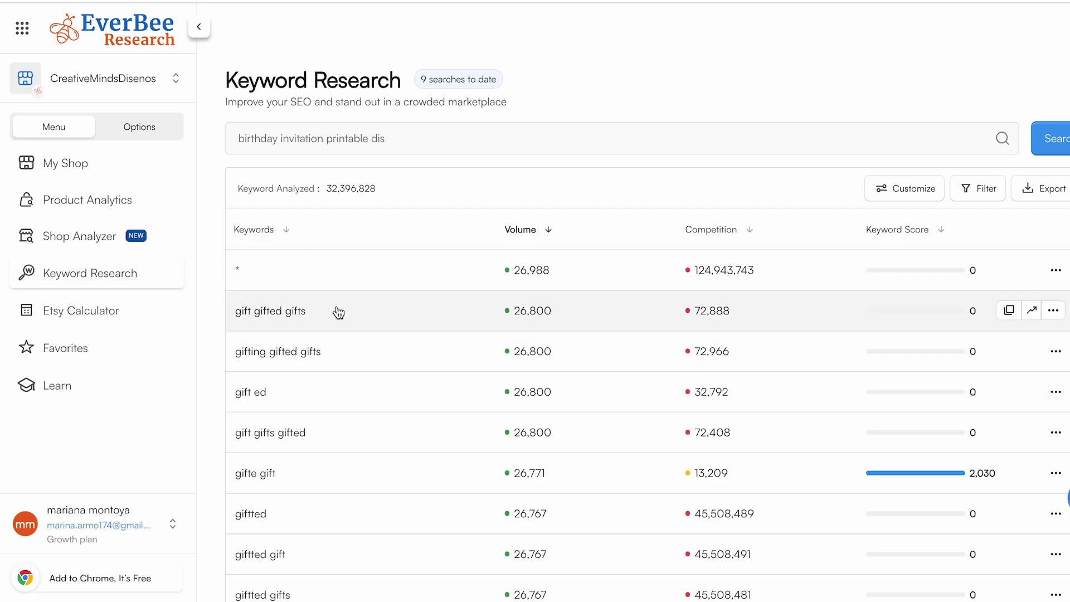
Open EverBee's Shop Analyzer, then return to the pastel dinosaur listing on Etsy and select the seller's shop name in its item details
{"action": "left_click", "coordinate": [108, 237]}
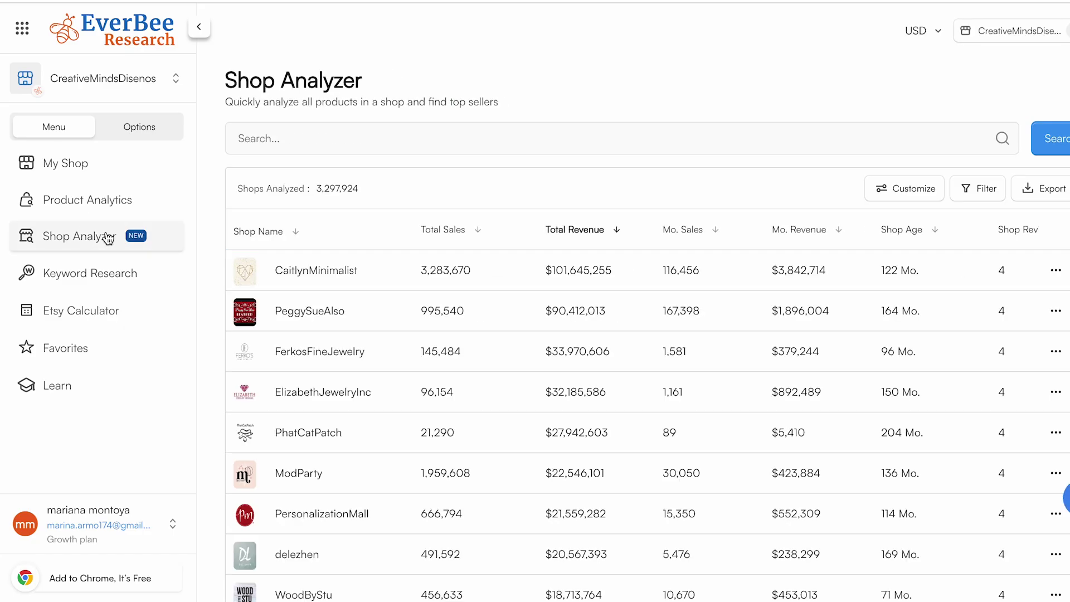
{"action": "left_click", "coordinate": [277, 140]}
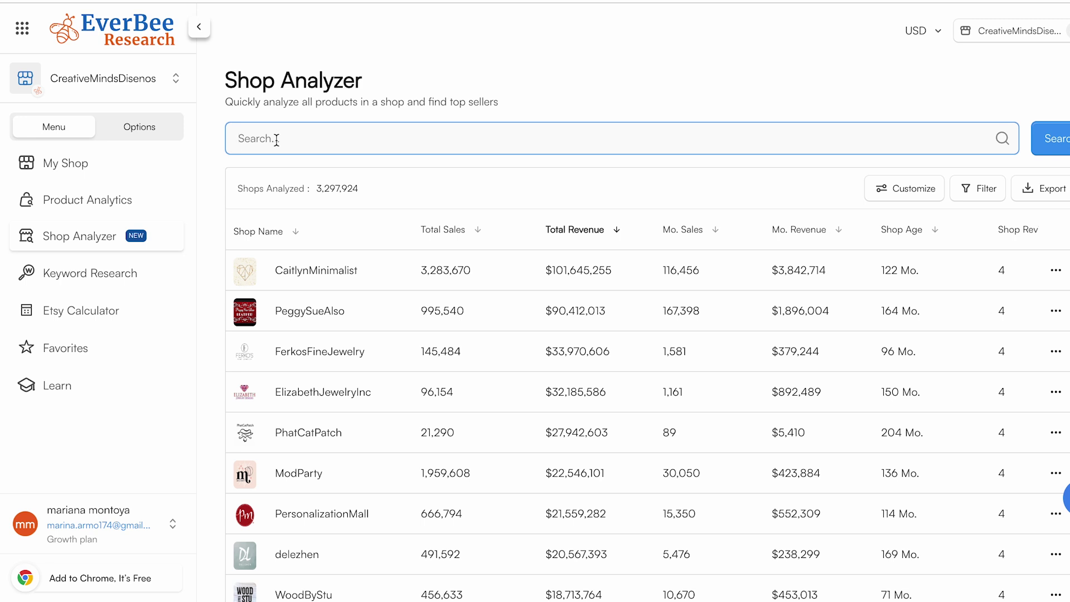
{"action": "left_click", "coordinate": [332, 7]}
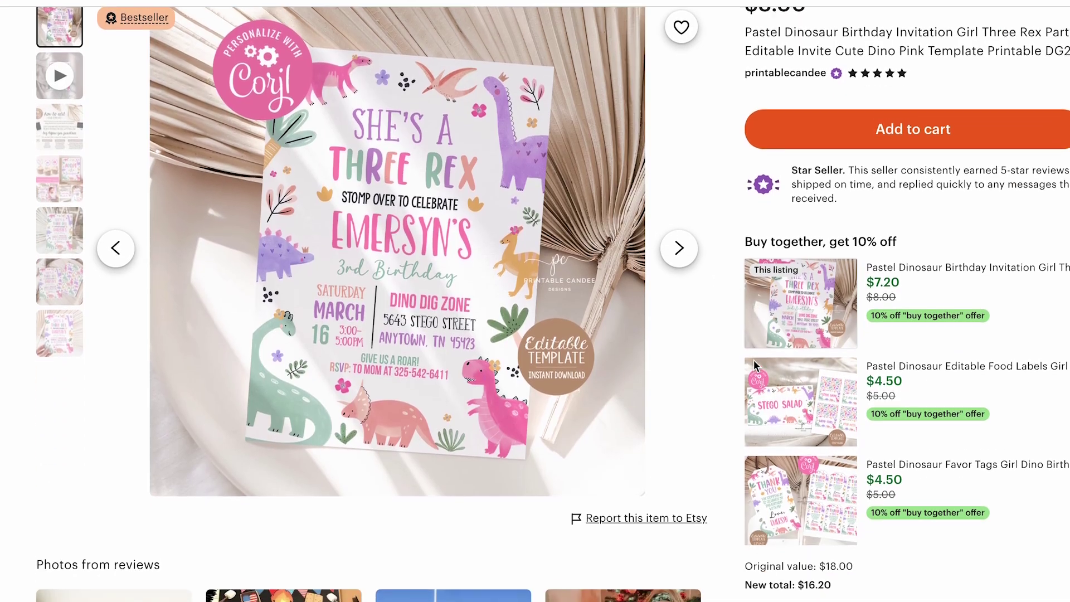
{"action": "scroll", "coordinate": [753, 360], "scroll_direction": "down", "scroll_amount": 20}
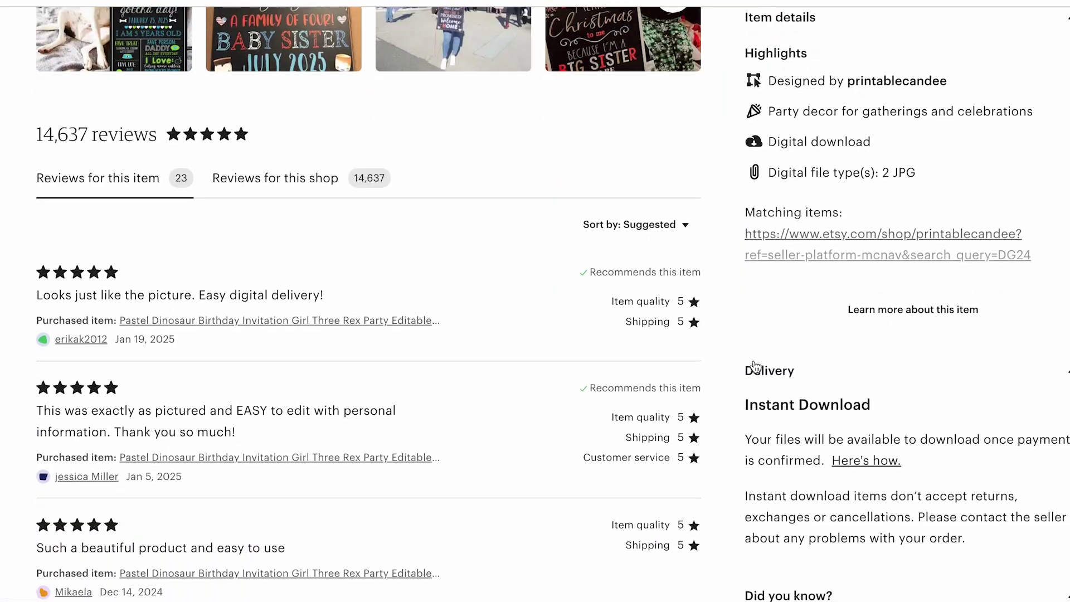
{"action": "left_click_drag", "start_coordinate": [842, 160], "coordinate": [965, 161]}
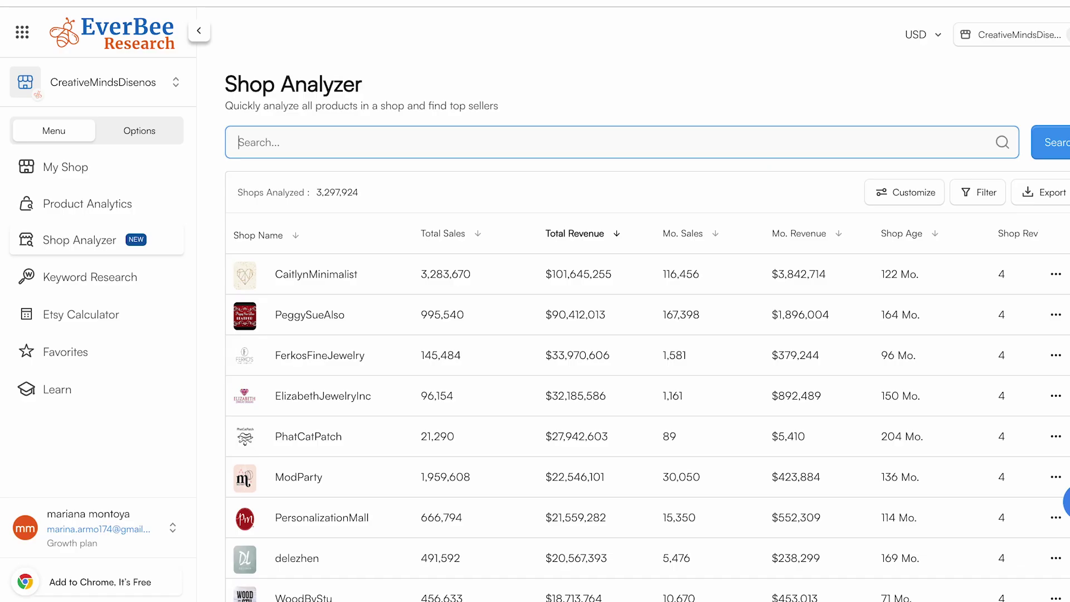
Switch back to EverBee and search the Shop Analyzer for the shop "printablecandee"
{"action": "left_click", "coordinate": [267, 143]}
{"action": "type", "text": "printablecandee"}
{"action": "key", "text": "Return"}
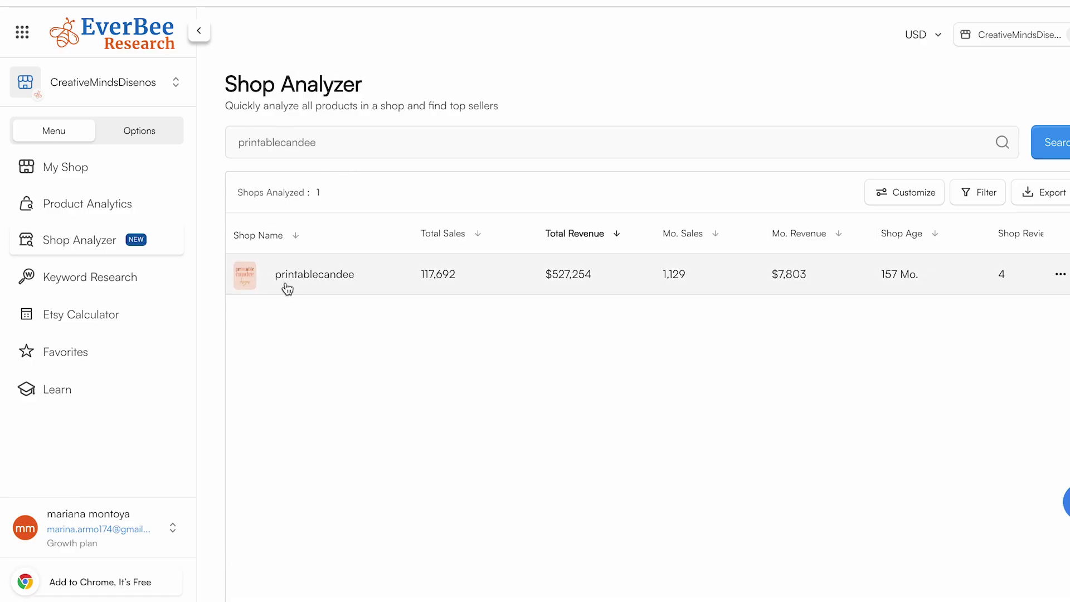
Open the printablecandee shop result, then review the pastel dinosaur listing on Etsy down to the seller's other invitations
{"action": "left_click", "coordinate": [340, 294]}
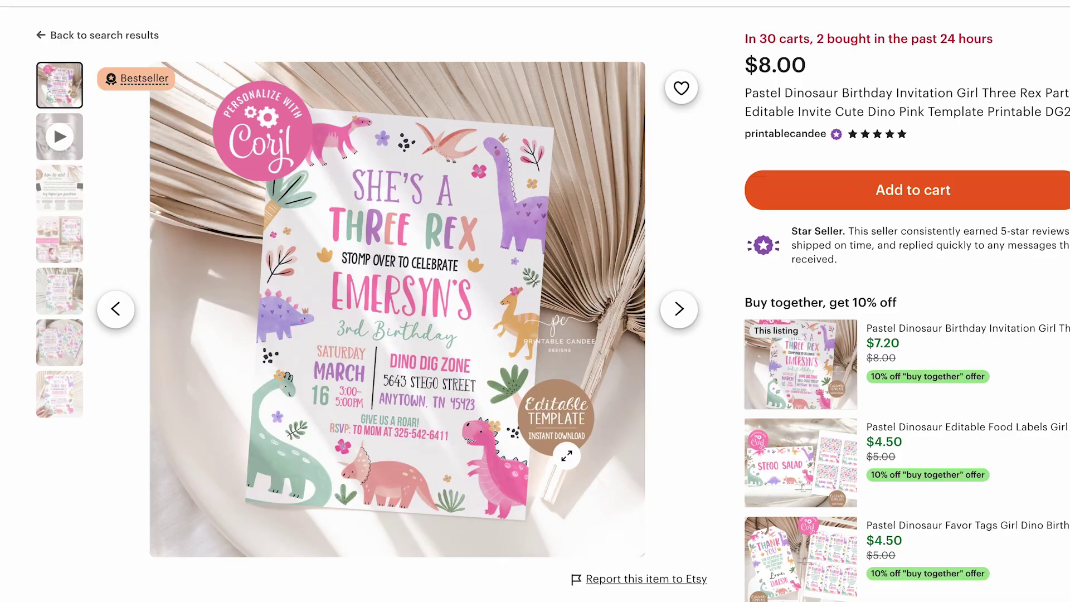
{"action": "scroll", "coordinate": [566, 461], "scroll_direction": "down", "scroll_amount": 15}
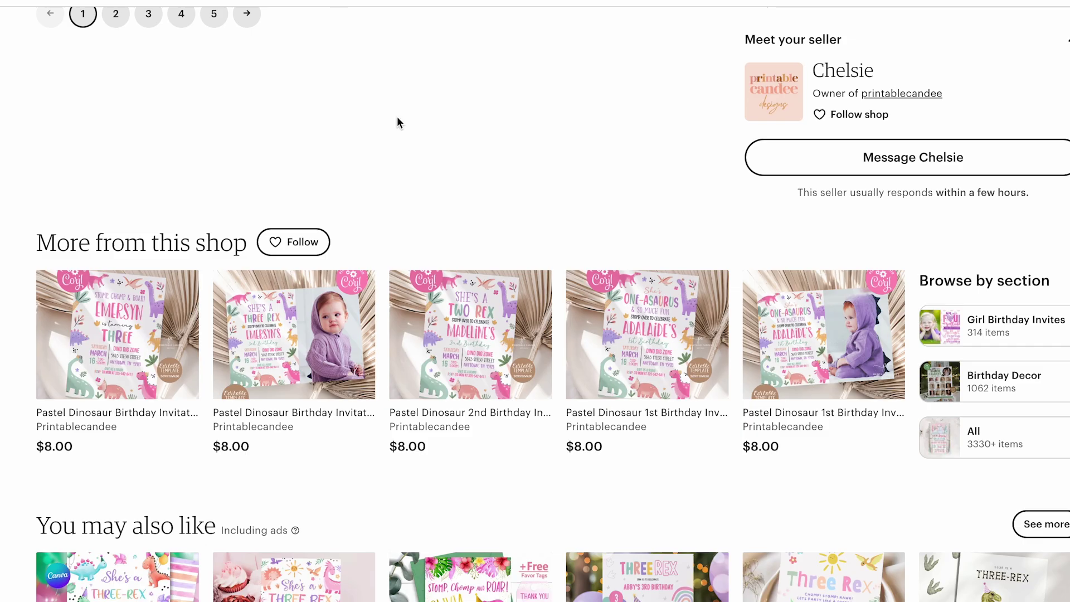
{"action": "scroll", "coordinate": [574, 241], "scroll_direction": "up", "scroll_amount": 3}
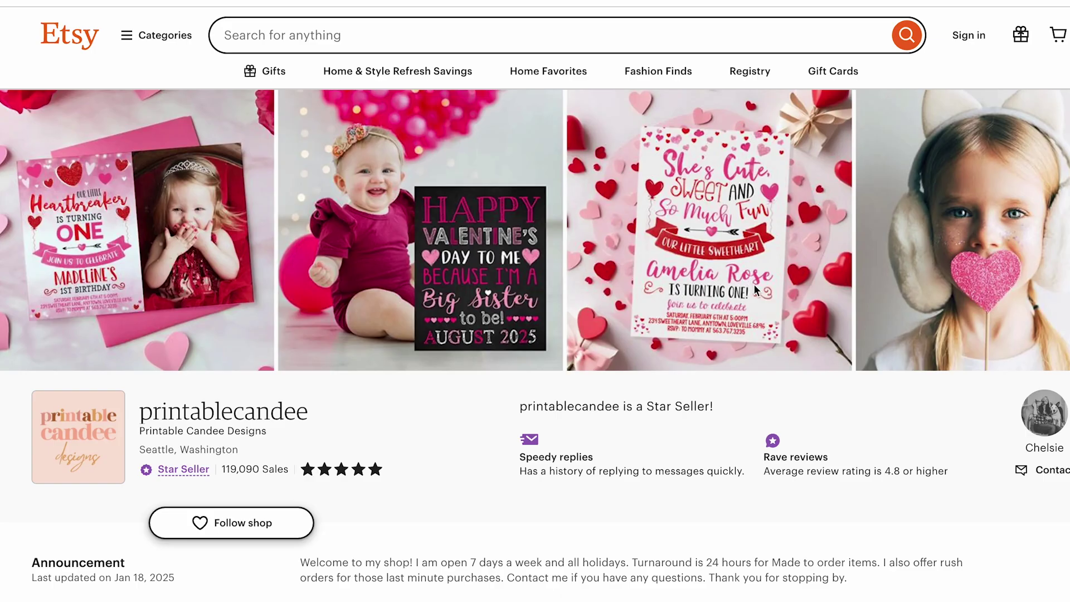
Examine the items in the printablecandee shop on Etsy, noting the invitation themes, their design variations and prices
{"action": "scroll", "coordinate": [754, 283], "scroll_direction": "down", "scroll_amount": 10}
{"action": "scroll", "coordinate": [753, 283], "scroll_direction": "down", "scroll_amount": 10}
{"action": "scroll", "coordinate": [547, 363], "scroll_direction": "up", "scroll_amount": 2}
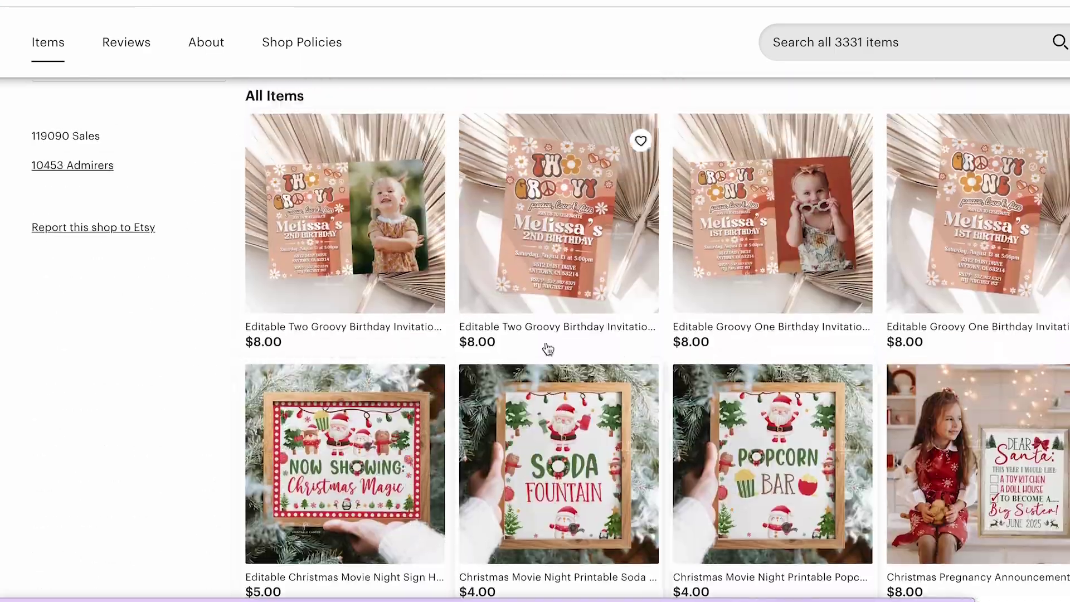
{"action": "scroll", "coordinate": [516, 446], "scroll_direction": "down", "scroll_amount": 5}
{"action": "scroll", "coordinate": [516, 446], "scroll_direction": "down", "scroll_amount": 15}
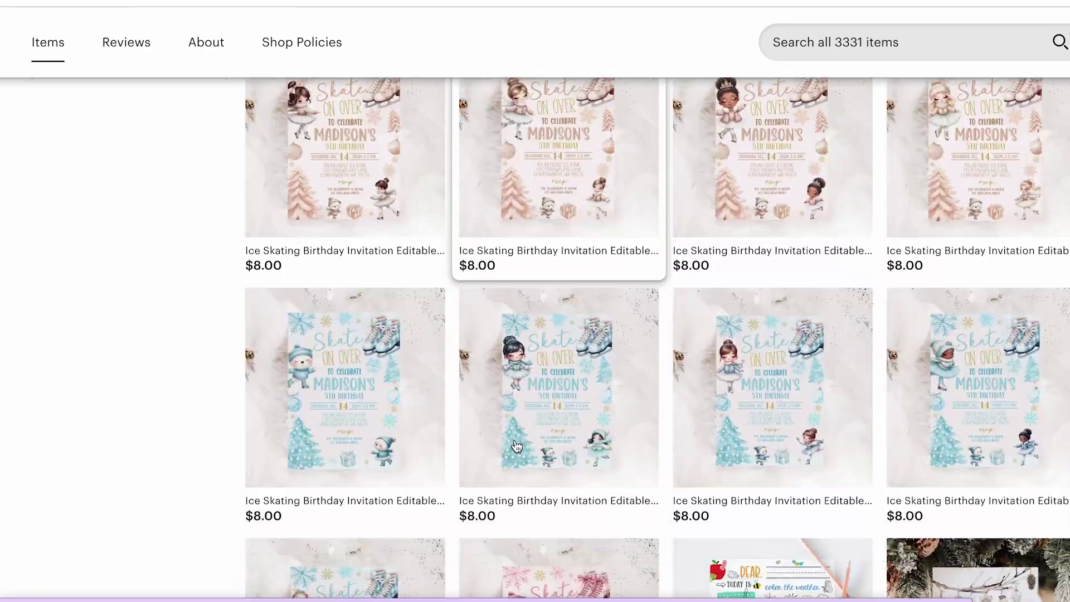
{"action": "scroll", "coordinate": [517, 446], "scroll_direction": "down", "scroll_amount": 1}
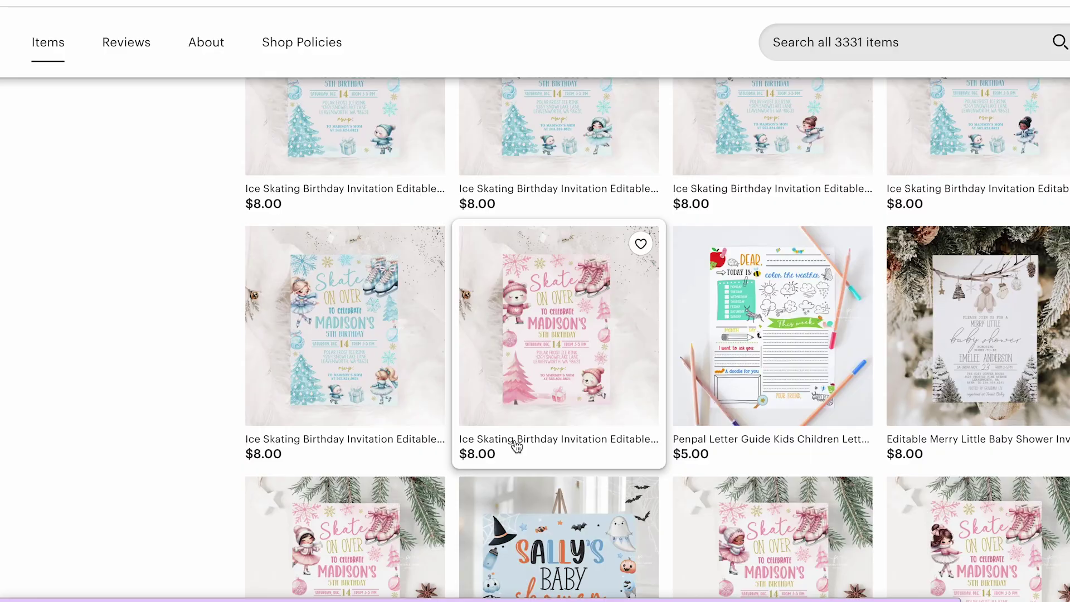
{"action": "scroll", "coordinate": [518, 446], "scroll_direction": "down", "scroll_amount": 10}
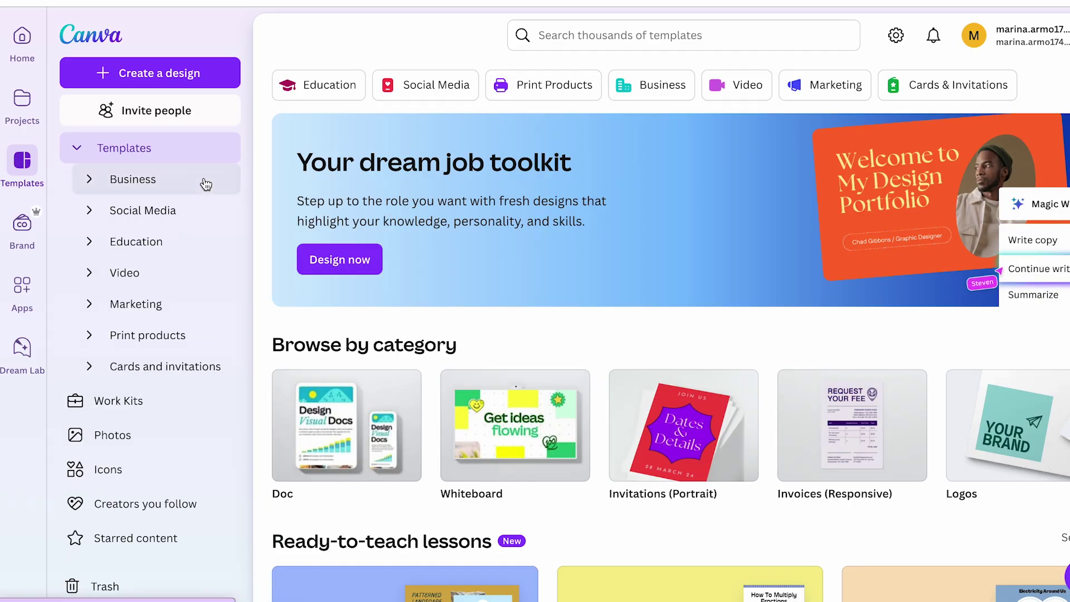
Switch to Canva and create a custom design 5 in wide and 7 in high using the Invitation (Portrait) format
{"action": "left_click", "coordinate": [157, 85]}
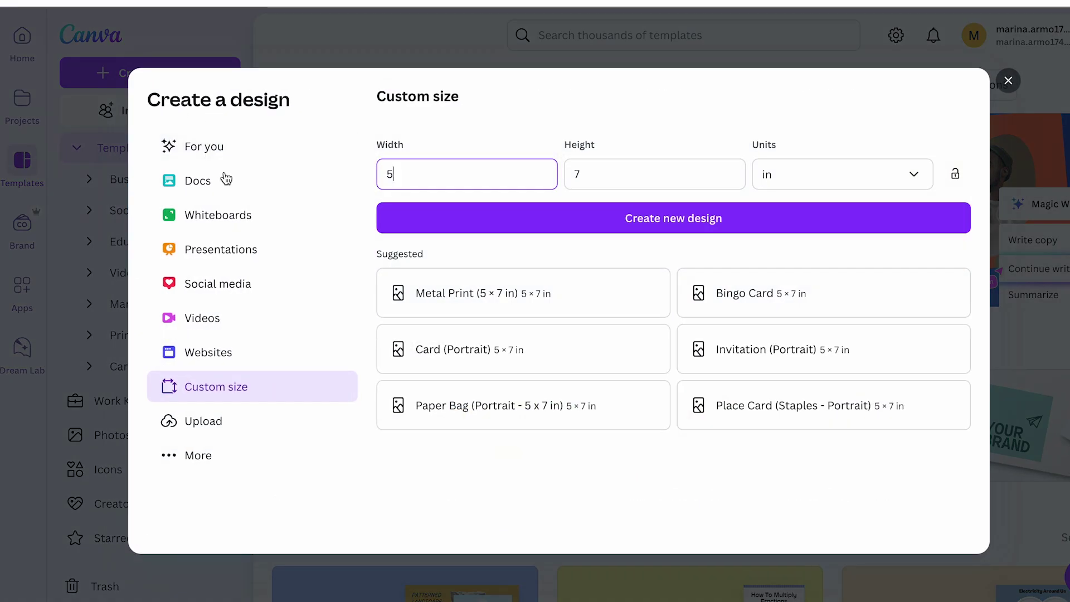
{"action": "left_click", "coordinate": [221, 395]}
{"action": "left_click", "coordinate": [809, 174]}
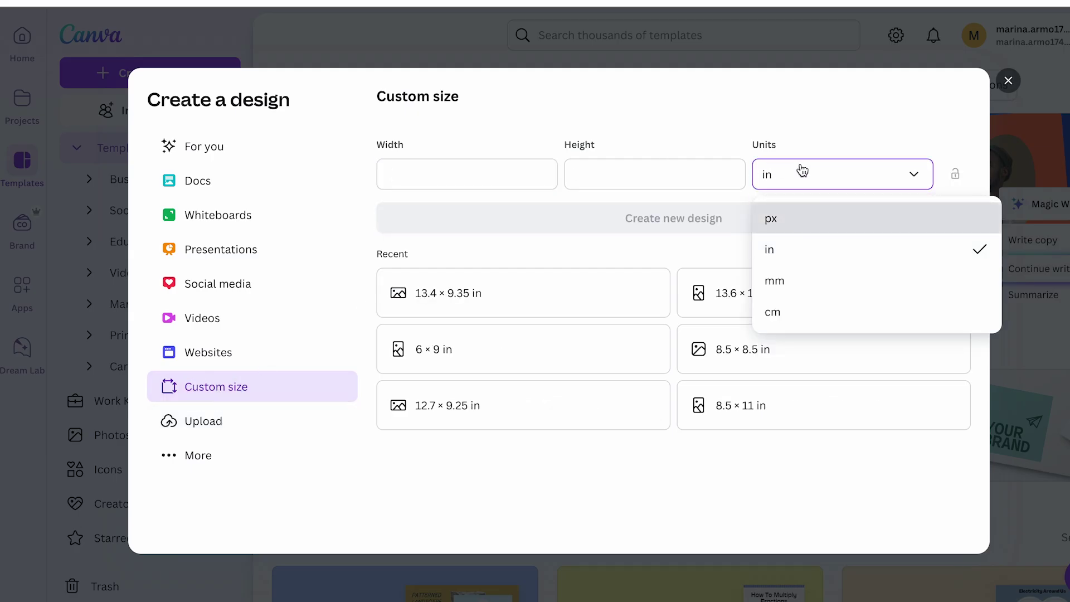
{"action": "left_click", "coordinate": [502, 162]}
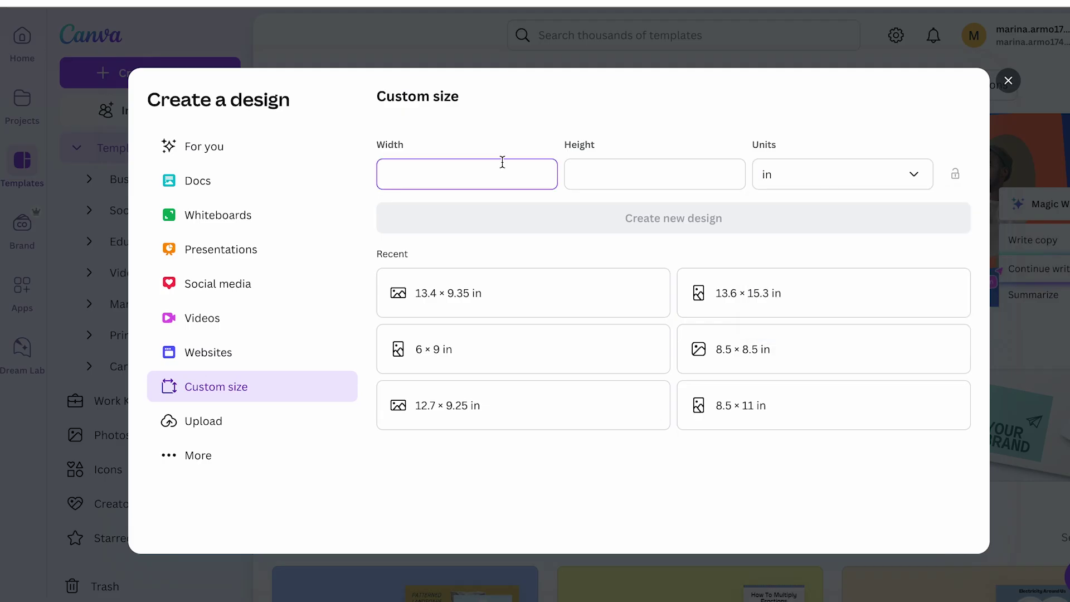
{"action": "type", "text": "5"}
{"action": "left_click", "coordinate": [650, 163]}
{"action": "type", "text": "7"}
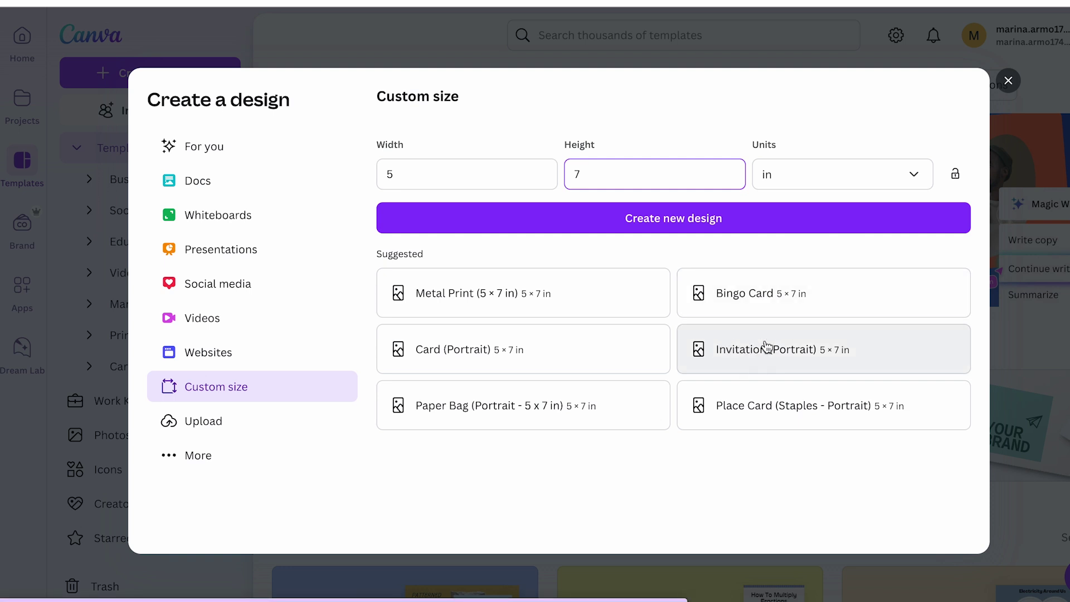
{"action": "left_click", "coordinate": [755, 351]}
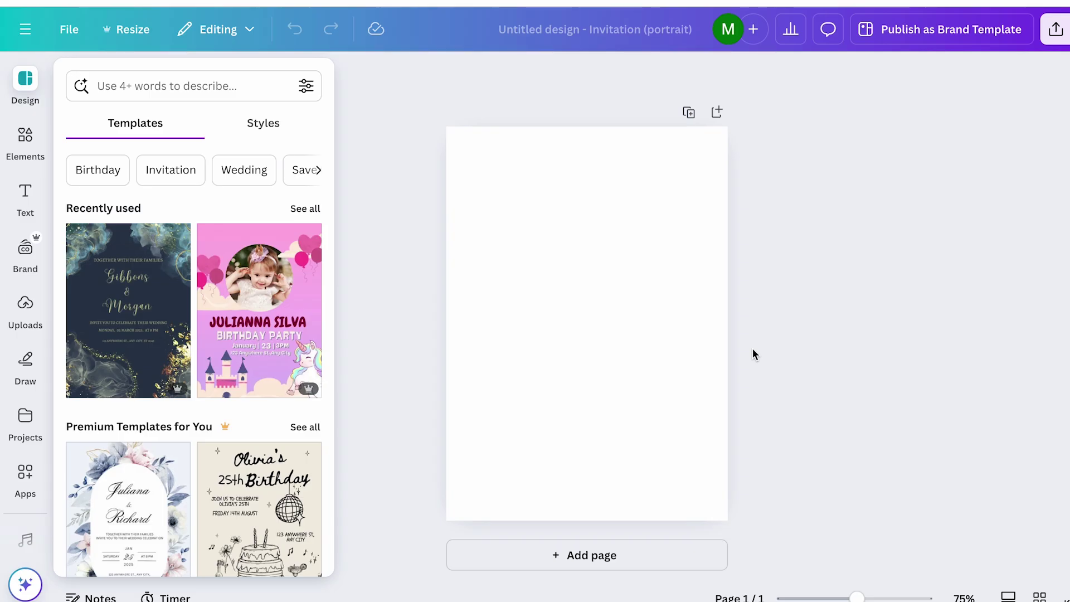
Search Canva's elements for "dinosaur" and limit the results to graphics
{"action": "left_click", "coordinate": [27, 139]}
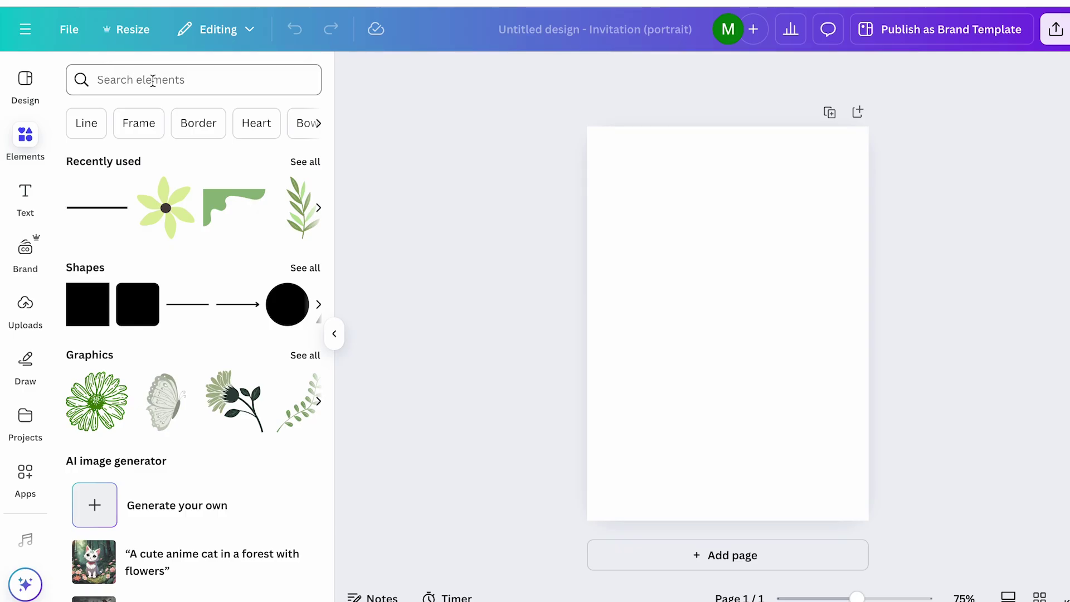
{"action": "left_click", "coordinate": [152, 79]}
{"action": "type", "text": "dinosaur"}
{"action": "key", "text": "Return"}
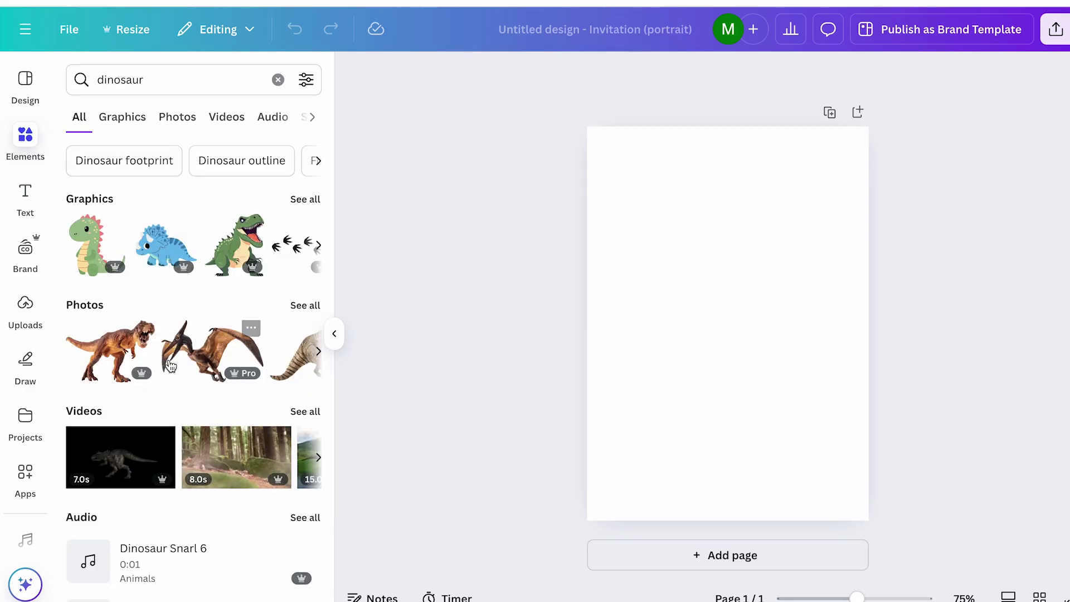
{"action": "left_click", "coordinate": [125, 126]}
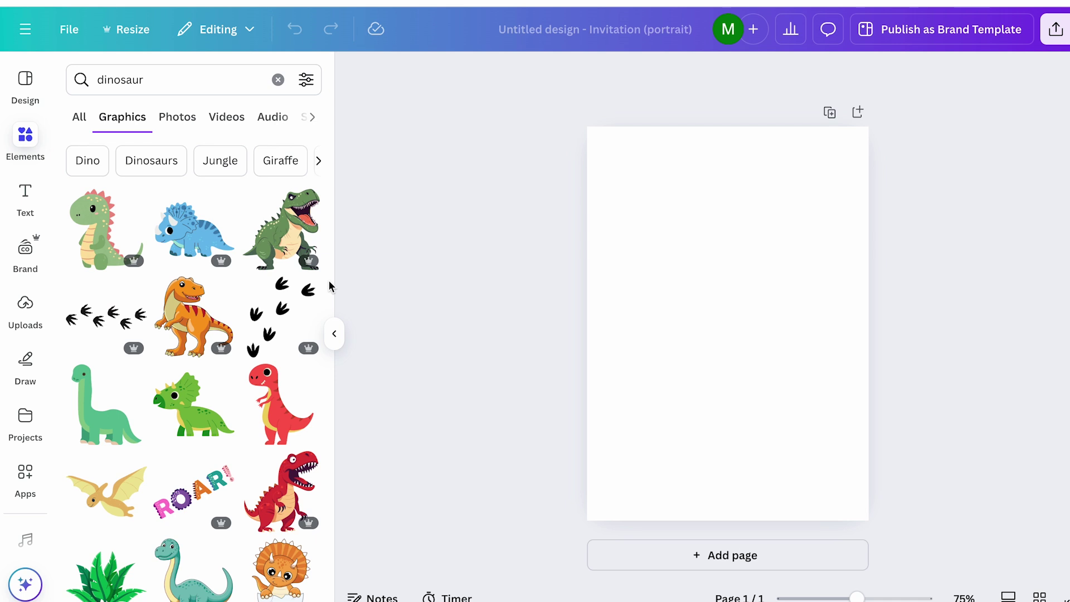
Check the licensing information of the free green long-necked dinosaur graphic, then close it
{"action": "scroll", "coordinate": [189, 423], "scroll_direction": "down", "scroll_amount": 2}
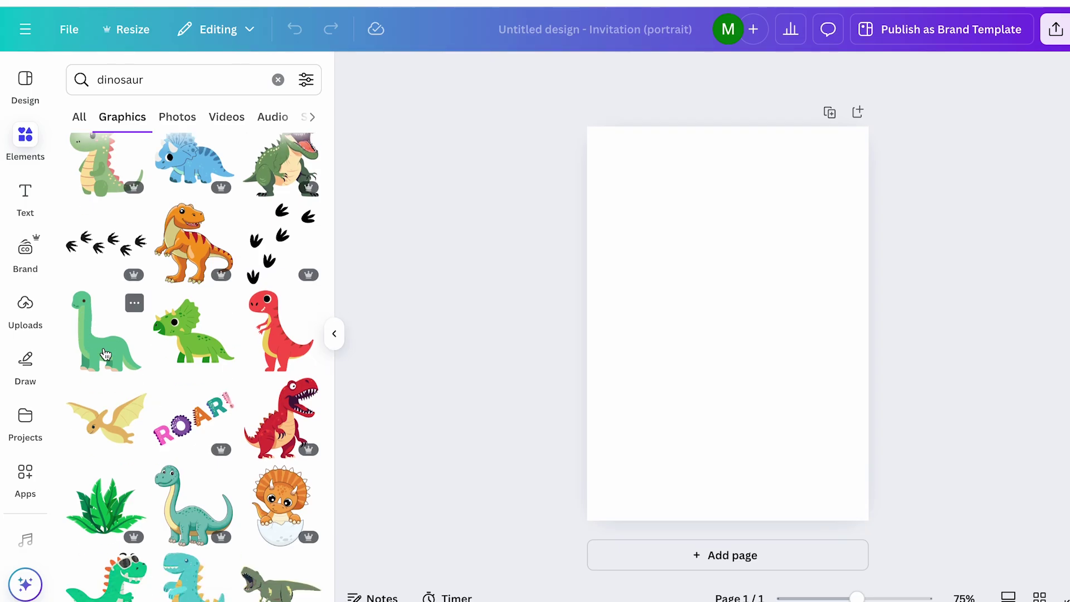
{"action": "left_click", "coordinate": [134, 306]}
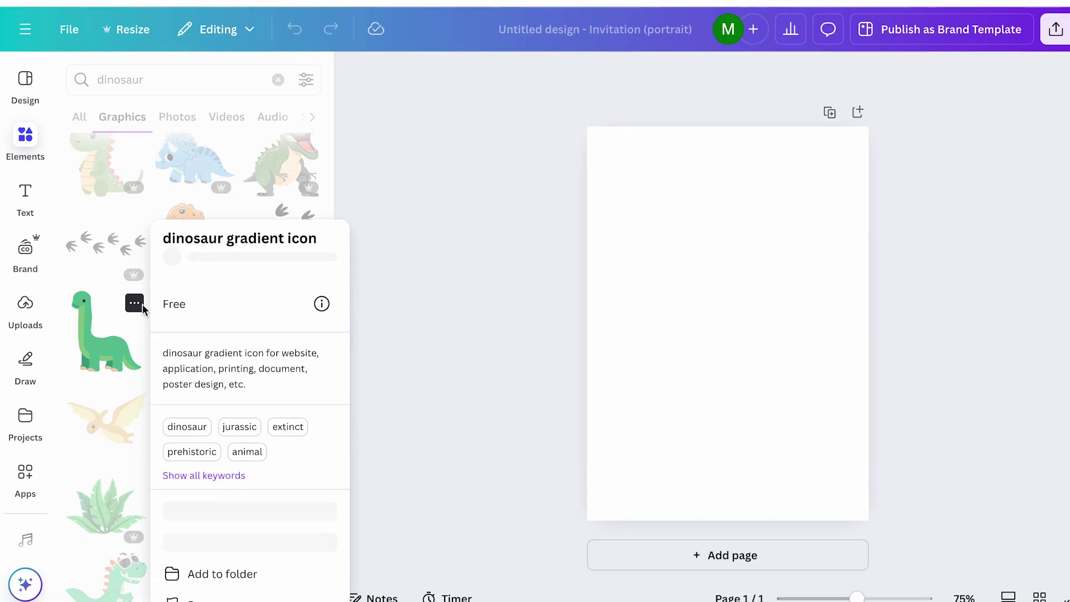
{"action": "left_click", "coordinate": [321, 291]}
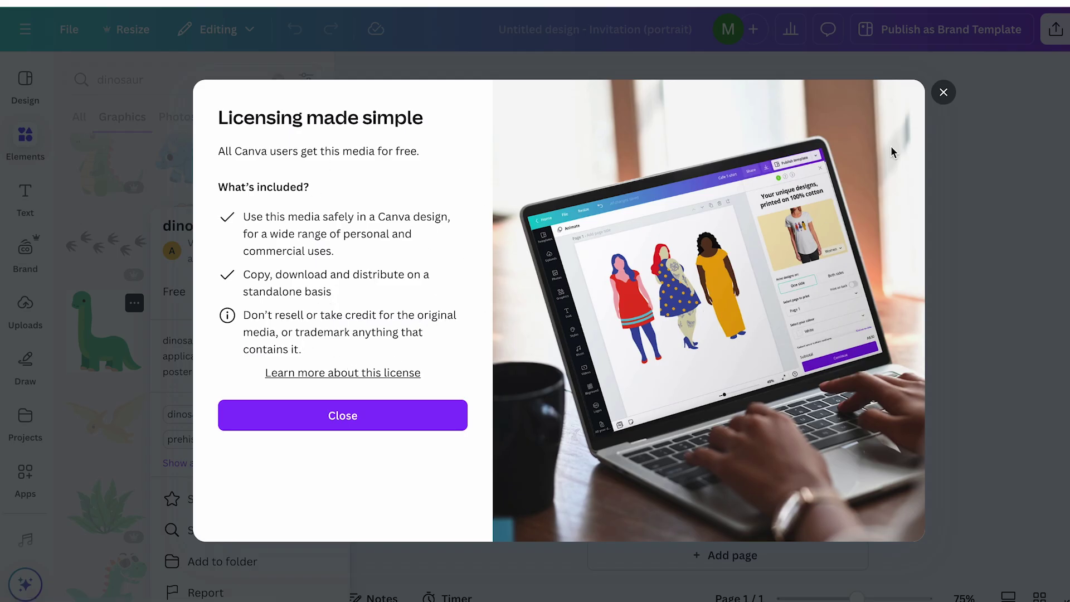
{"action": "key", "text": "Escape"}
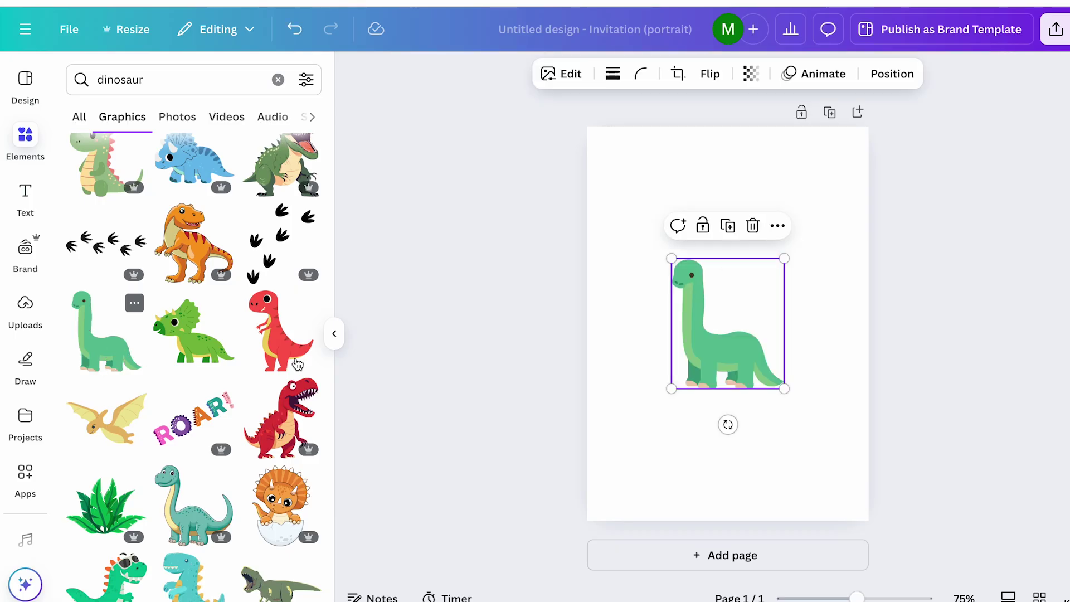
Shrink the long-necked dinosaur into the page's lower-right corner and add a small green triceratops to its left
{"action": "left_click_drag", "start_coordinate": [671, 259], "coordinate": [766, 411]}
{"action": "left_click", "coordinate": [943, 421]}
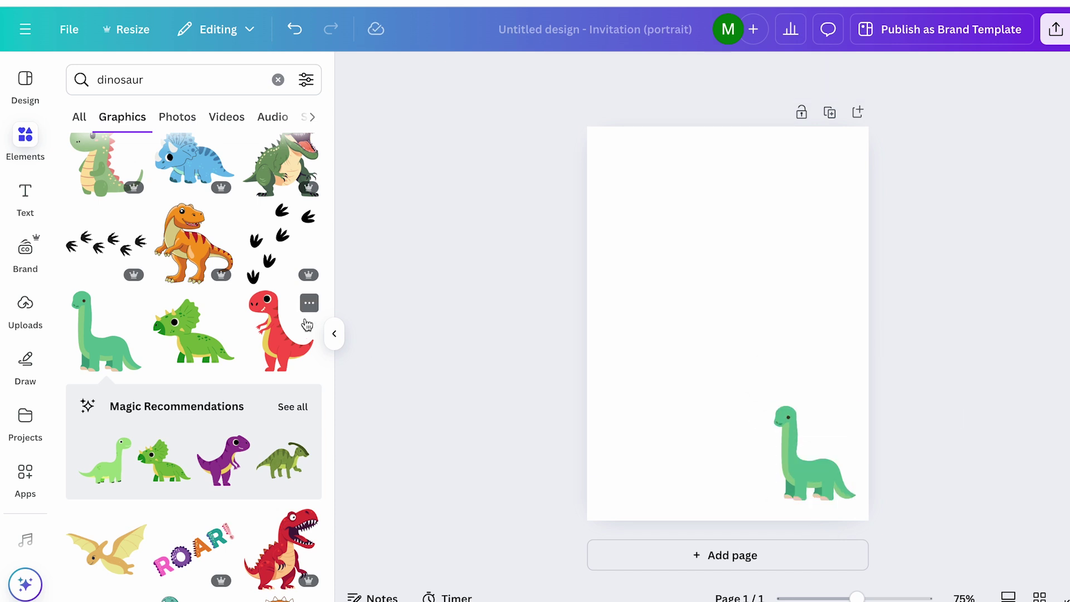
{"action": "left_click", "coordinate": [194, 346]}
{"action": "left_click_drag", "start_coordinate": [676, 280], "coordinate": [714, 315]}
{"action": "left_click_drag", "start_coordinate": [752, 342], "coordinate": [742, 474]}
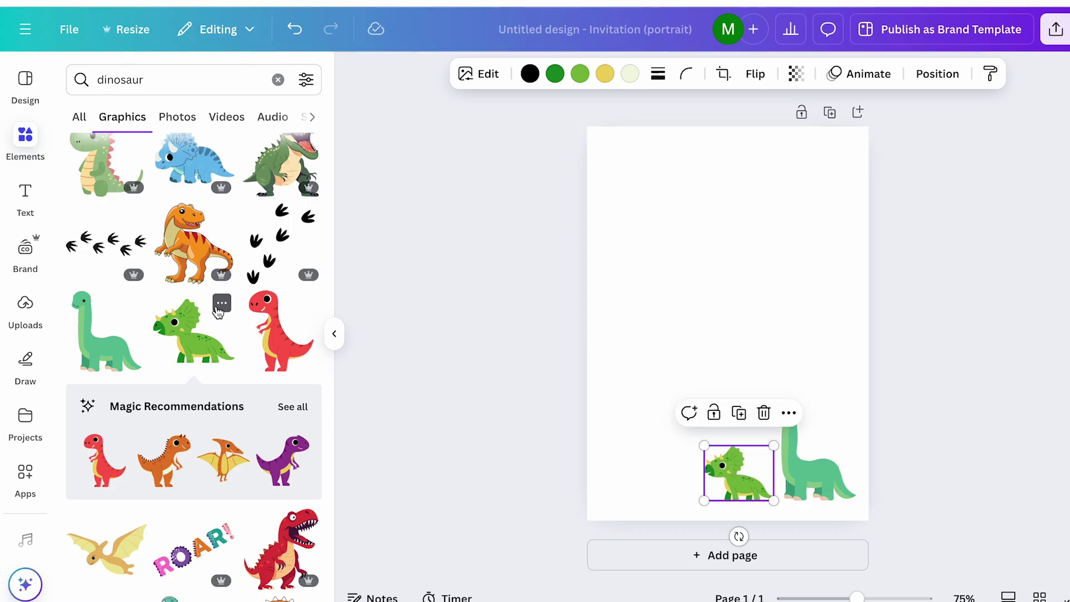
Check the licensing information of the green triceratops graphic, then close it
{"action": "left_click", "coordinate": [222, 304]}
{"action": "left_click", "coordinate": [409, 309]}
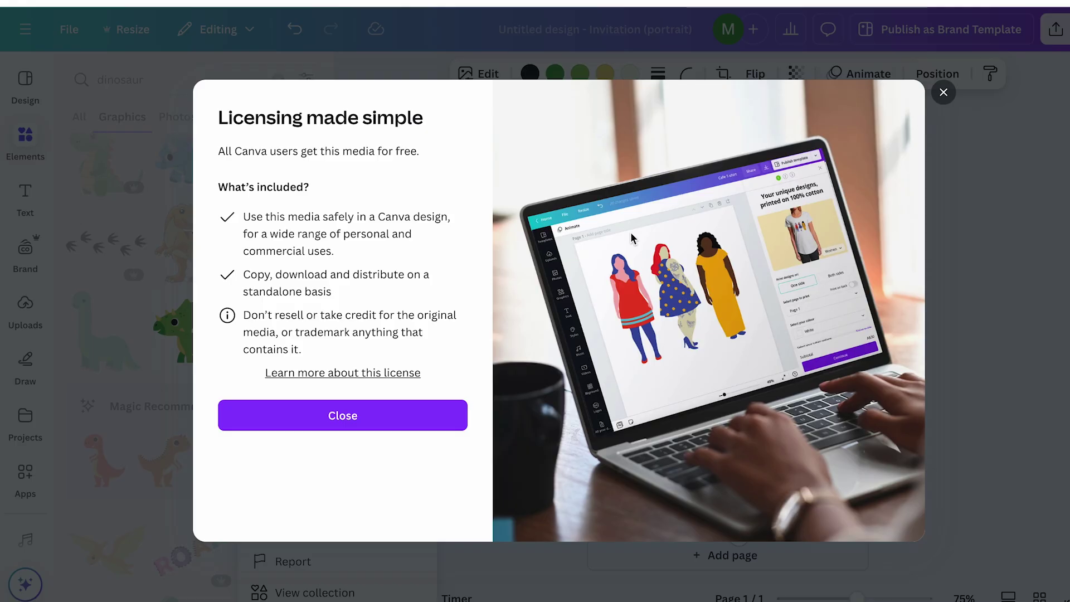
{"action": "left_click", "coordinate": [946, 93]}
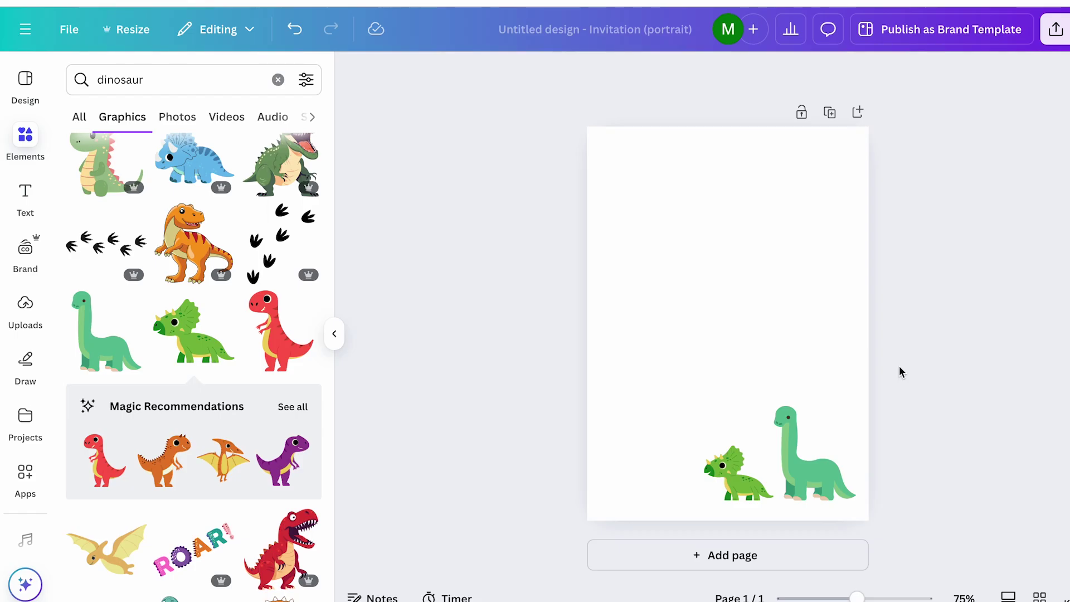
{"action": "mouse_move", "coordinate": [221, 309]}
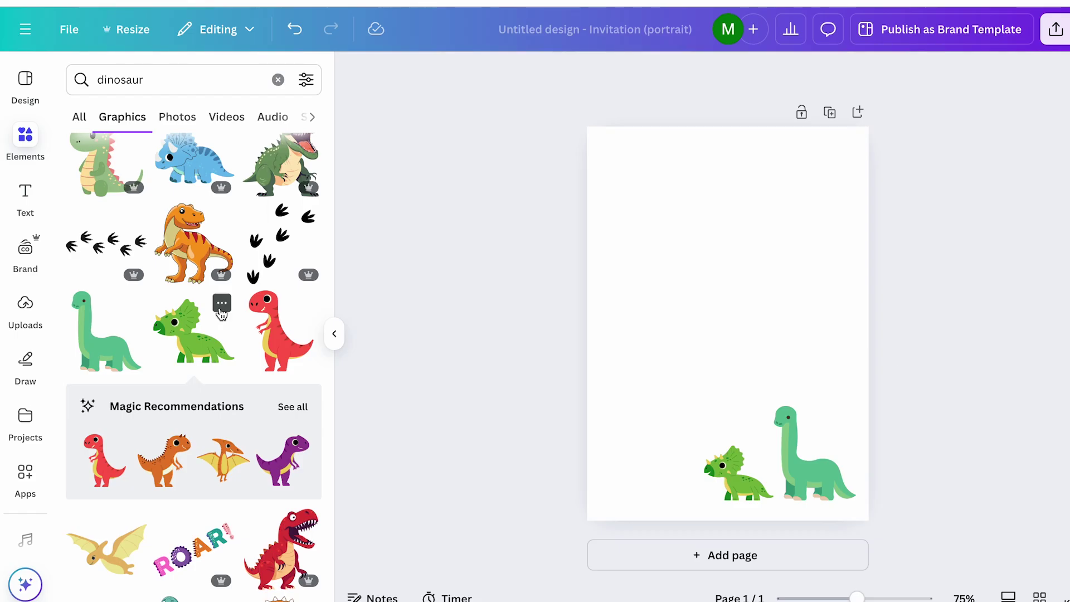
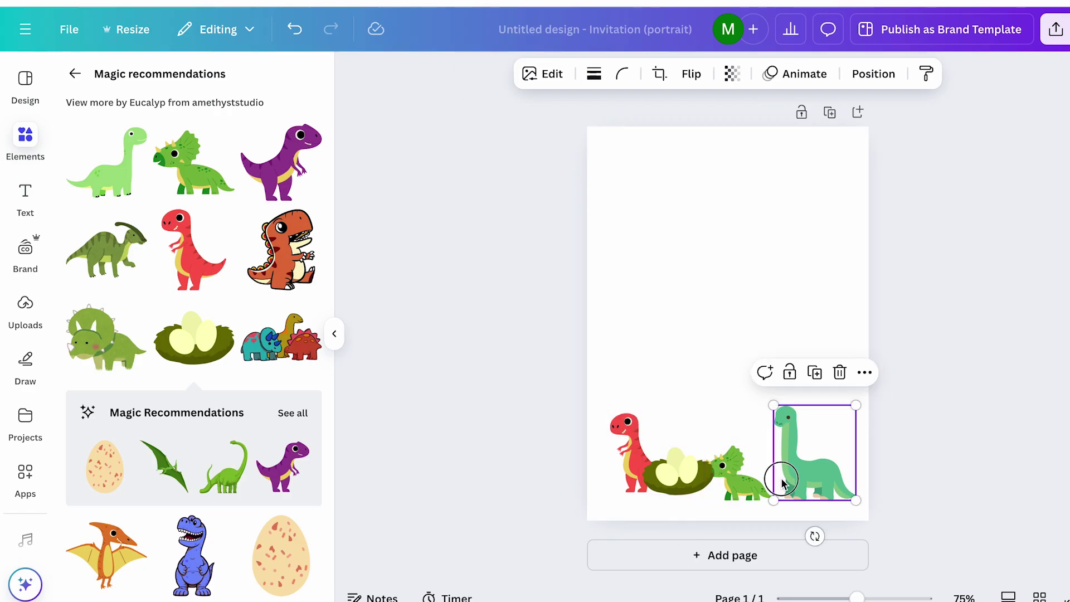
Delete the red dinosaur and arrange the egg nest, triceratops and long-necked dinosaur in a row along the page's lower edge
{"action": "left_click", "coordinate": [730, 485]}
{"action": "left_click", "coordinate": [631, 457]}
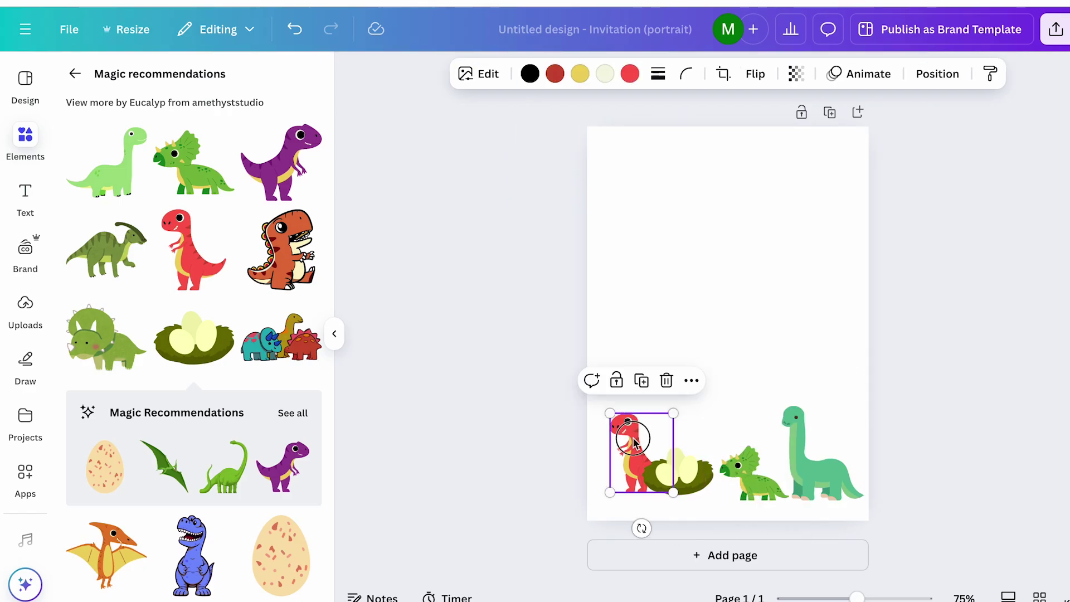
{"action": "key", "text": "Delete"}
{"action": "left_click", "coordinate": [667, 470]}
{"action": "left_click_drag", "start_coordinate": [668, 470], "coordinate": [652, 468]}
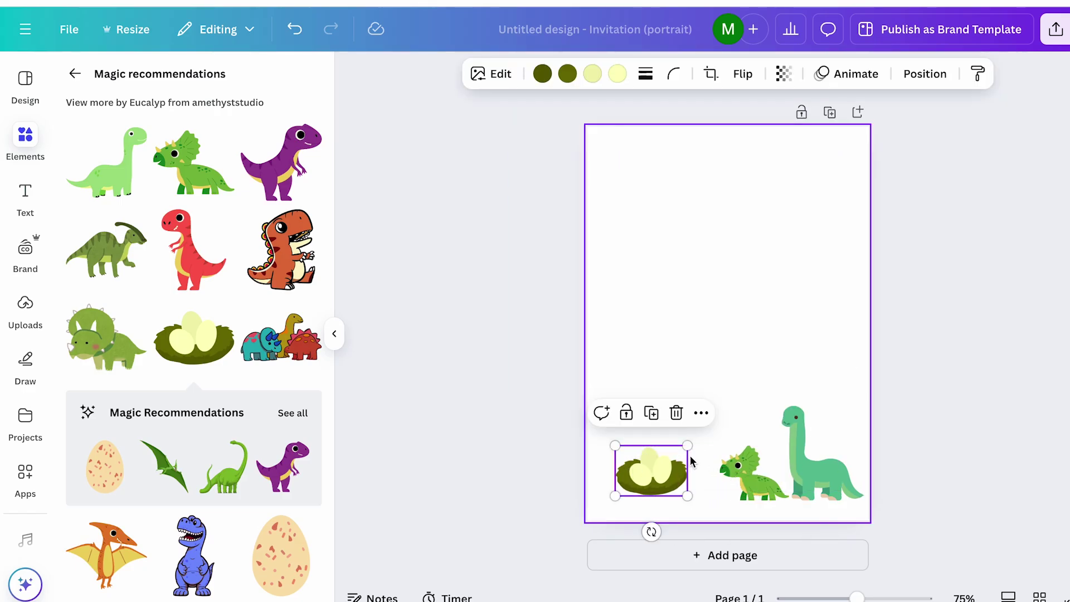
{"action": "left_click", "coordinate": [750, 478]}
{"action": "left_click_drag", "start_coordinate": [750, 478], "coordinate": [743, 478]}
{"action": "left_click", "coordinate": [812, 481]}
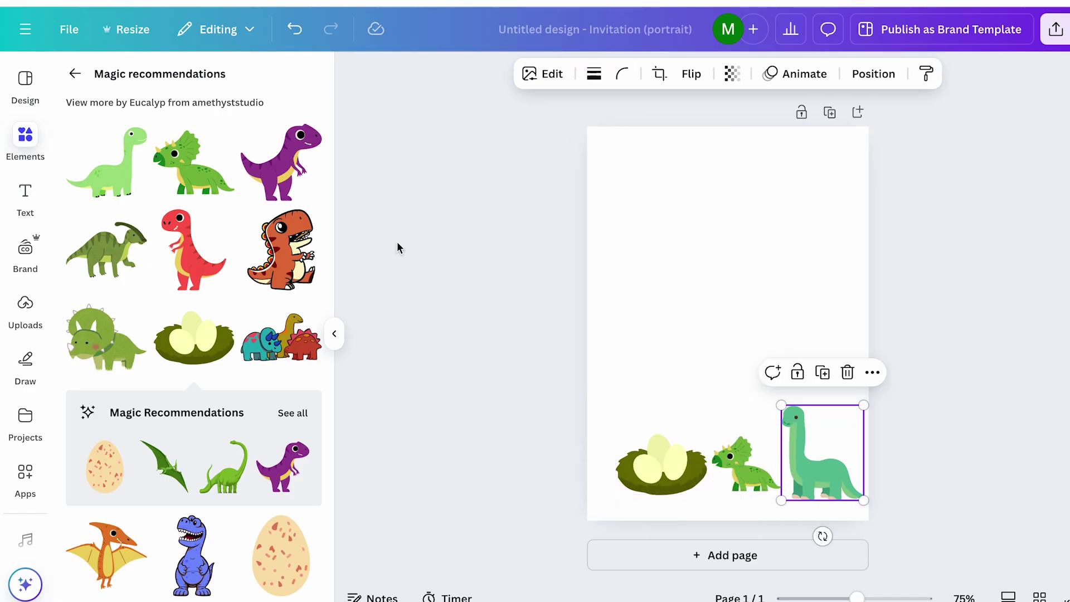
Add the orange pterodactyl graphic, tilt it clockwise and move it to the page's upper-right corner
{"action": "scroll", "coordinate": [142, 358], "scroll_direction": "down", "scroll_amount": 4}
{"action": "left_click", "coordinate": [104, 357]}
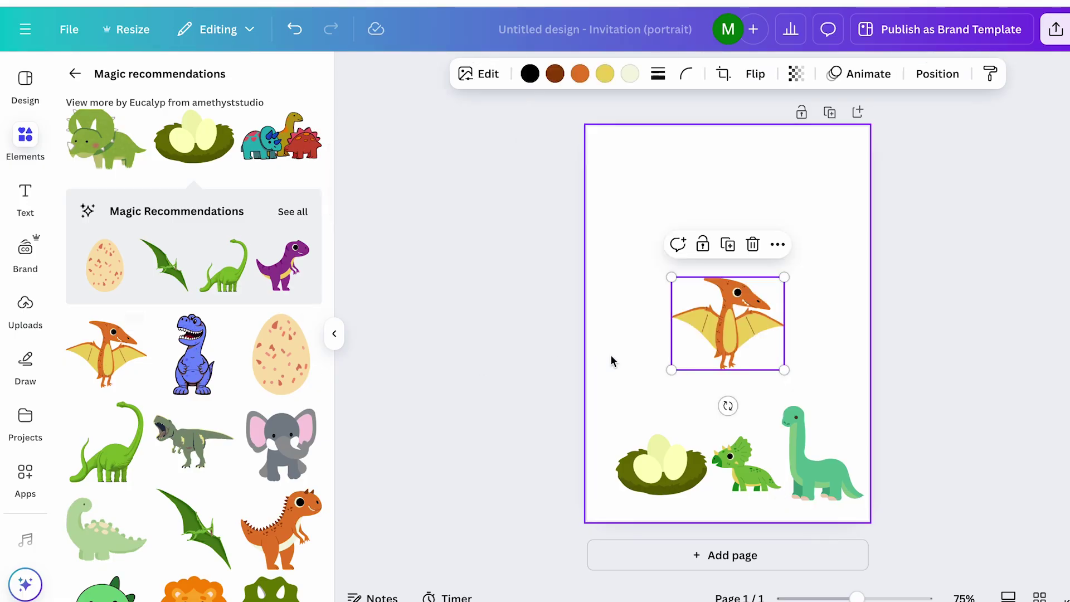
{"action": "left_click_drag", "start_coordinate": [728, 406], "coordinate": [693, 403]}
{"action": "left_click_drag", "start_coordinate": [717, 342], "coordinate": [769, 229]}
{"action": "left_click_drag", "start_coordinate": [784, 173], "coordinate": [801, 162]}
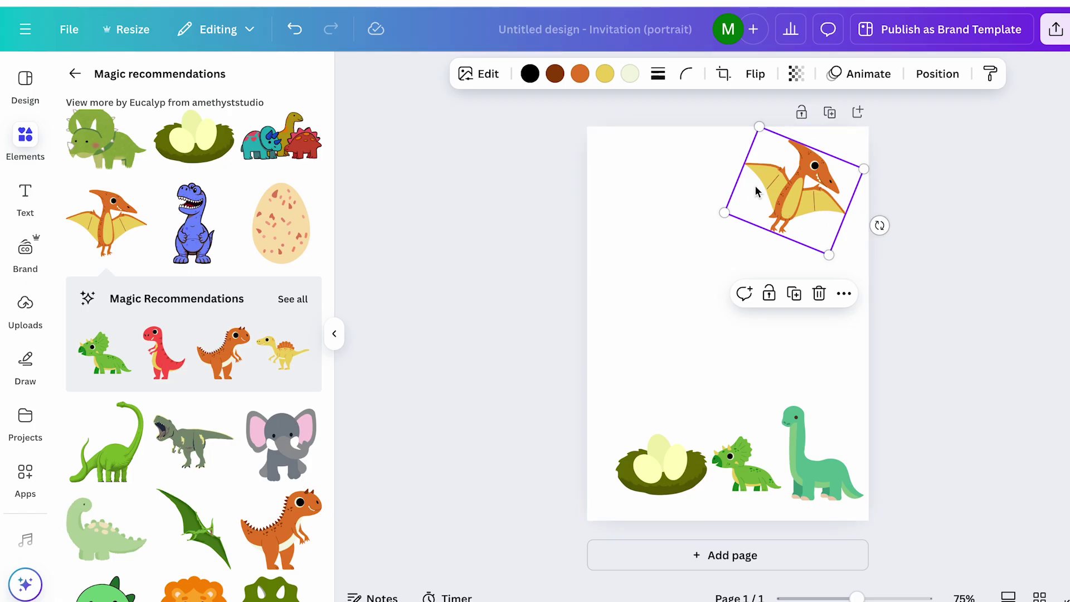
Flip the pterodactyl horizontally and shrink it within the page's upper-right corner
{"action": "left_click", "coordinate": [755, 74]}
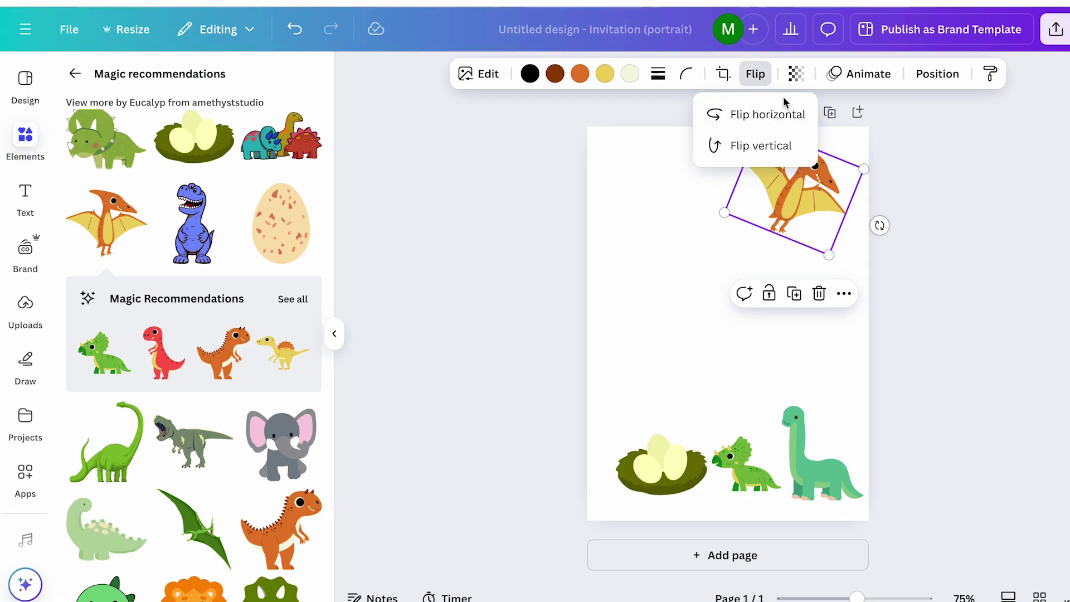
{"action": "left_click", "coordinate": [780, 114]}
{"action": "left_click_drag", "start_coordinate": [862, 213], "coordinate": [839, 173]}
{"action": "left_click", "coordinate": [940, 246]}
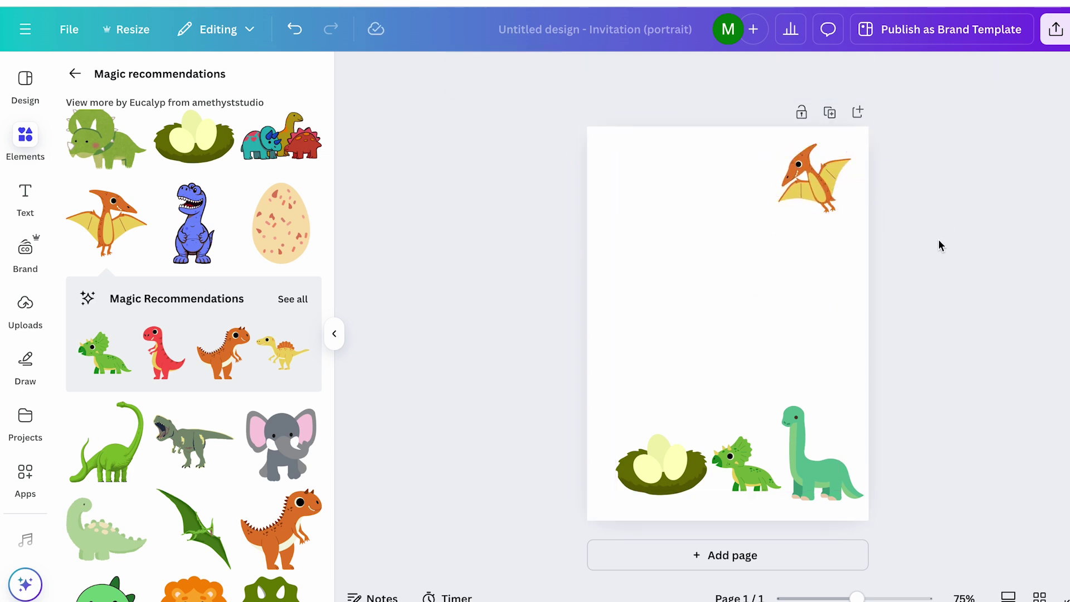
Try adding a small green stegosaurus with orange plates above the egg nest
{"action": "left_click", "coordinate": [272, 370]}
{"action": "left_click_drag", "start_coordinate": [672, 296], "coordinate": [669, 394]}
Replace the stegosaurus with the green crested dinosaur, shrunk and placed near the page's left edge above the egg nest
{"action": "left_click", "coordinate": [183, 464]}
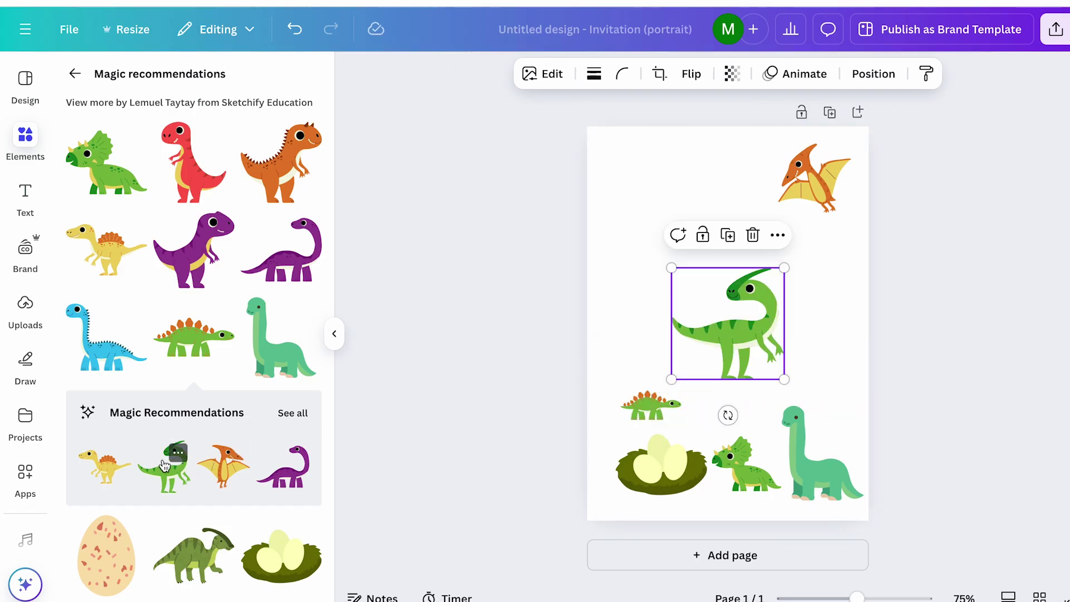
{"action": "left_click", "coordinate": [678, 399]}
{"action": "left_click", "coordinate": [725, 334]}
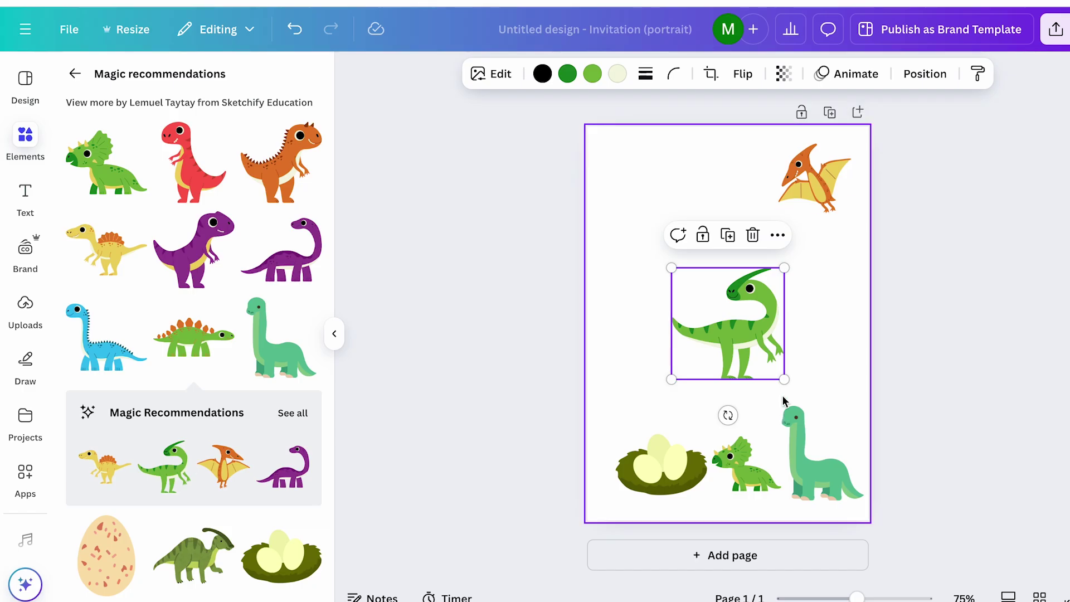
{"action": "left_click_drag", "start_coordinate": [784, 380], "coordinate": [748, 342]}
{"action": "left_click_drag", "start_coordinate": [695, 283], "coordinate": [625, 394]}
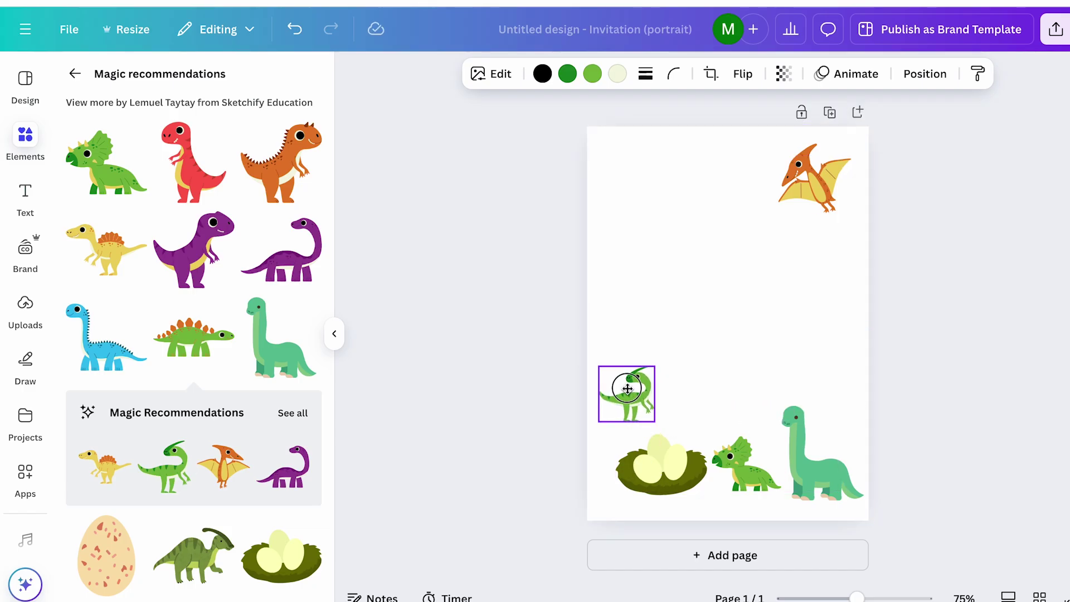
Place a smaller copy of the teal long-necked dinosaur beneath the pterodactyl, near the page's right edge
{"action": "left_click", "coordinate": [819, 446]}
{"action": "left_click_drag", "start_coordinate": [819, 446], "coordinate": [834, 289]}
{"action": "left_click", "coordinate": [831, 381]}
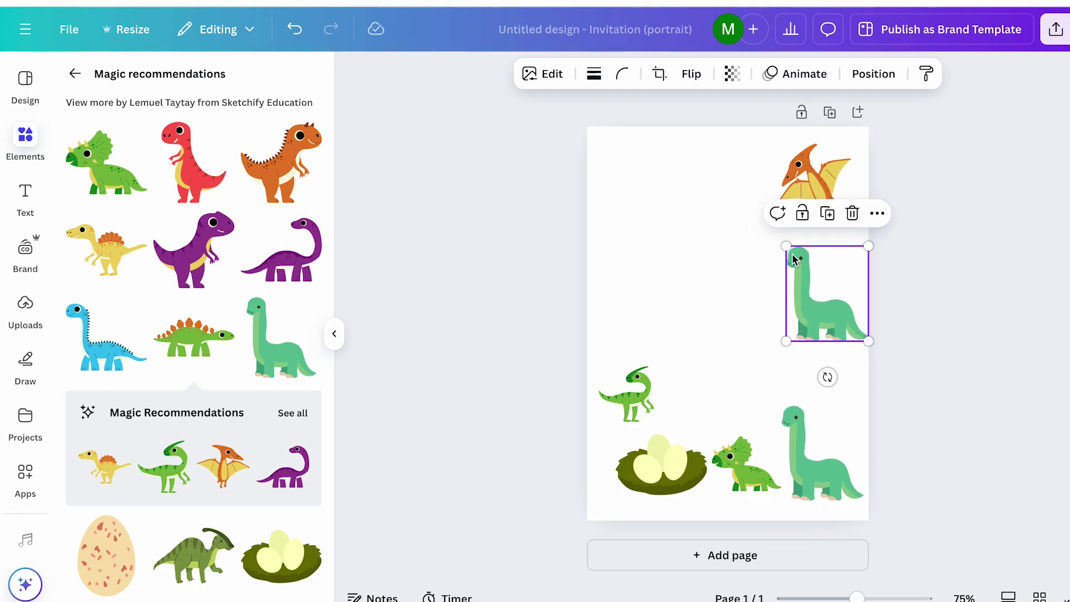
{"action": "left_click_drag", "start_coordinate": [793, 261], "coordinate": [844, 268]}
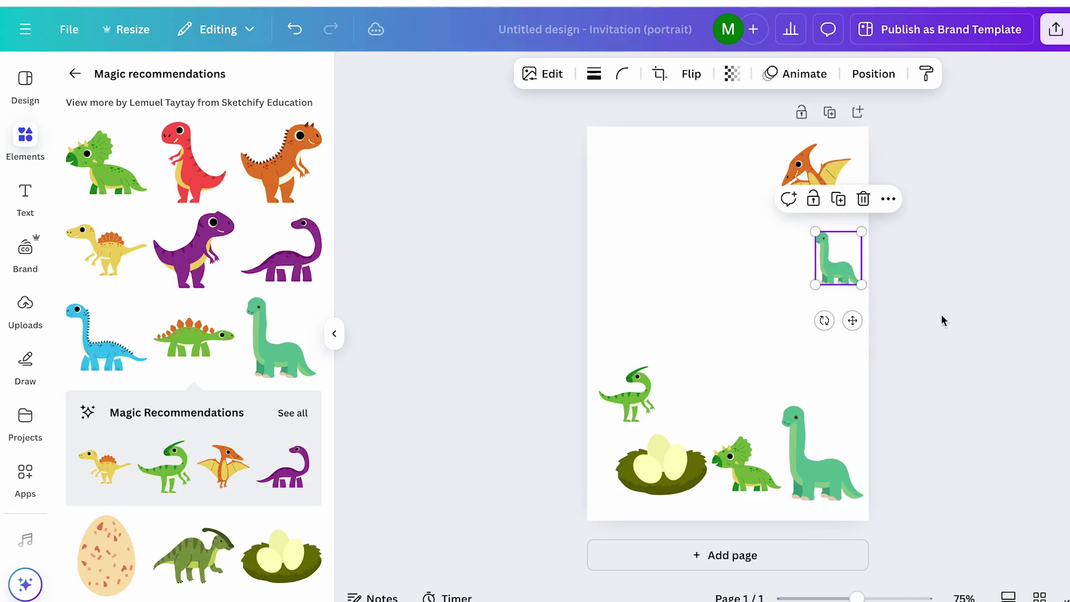
{"action": "left_click", "coordinate": [906, 336]}
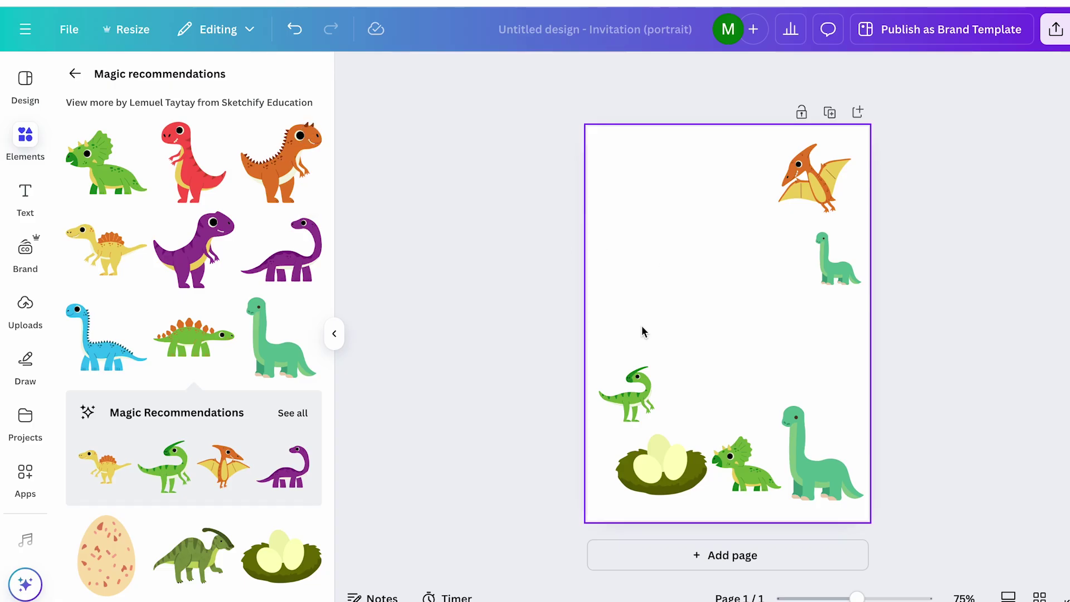
Search the elements library for "plants" and limit the results to graphics
{"action": "left_click", "coordinate": [75, 74]}
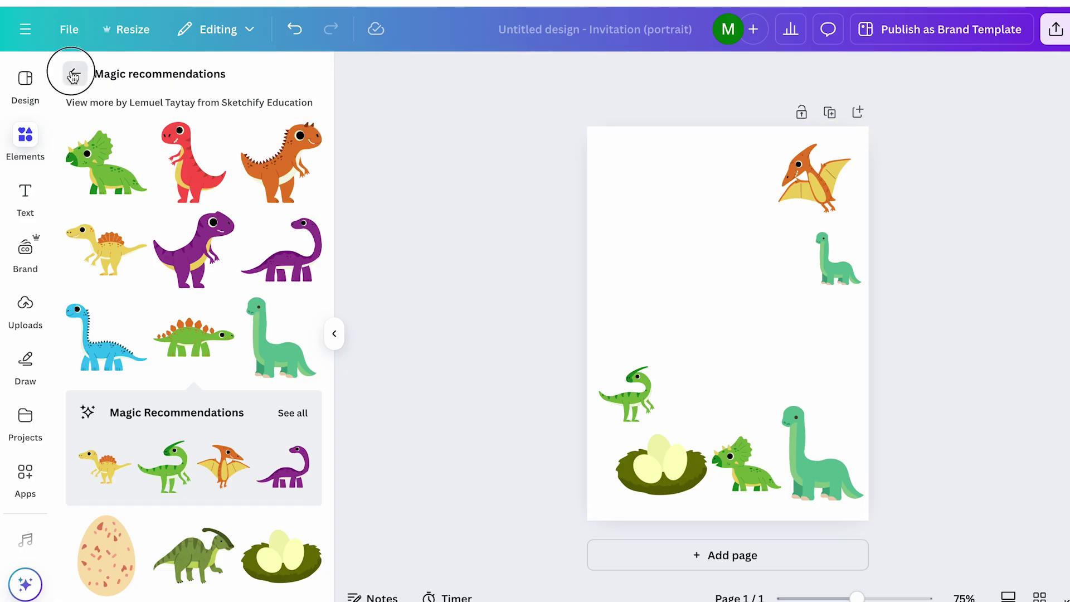
{"action": "left_click", "coordinate": [277, 81]}
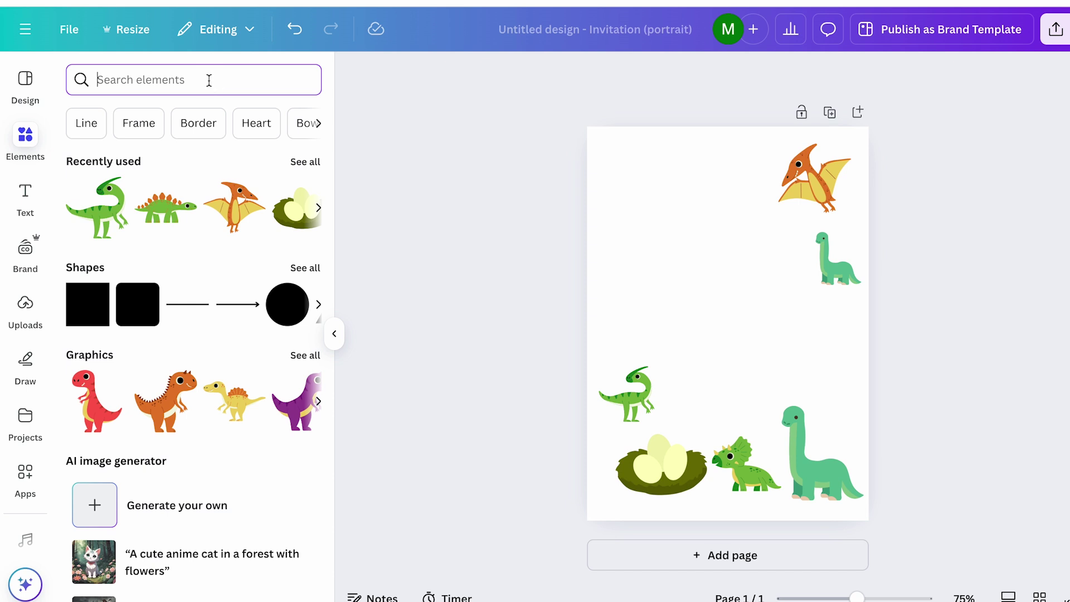
{"action": "type", "text": "pl"}
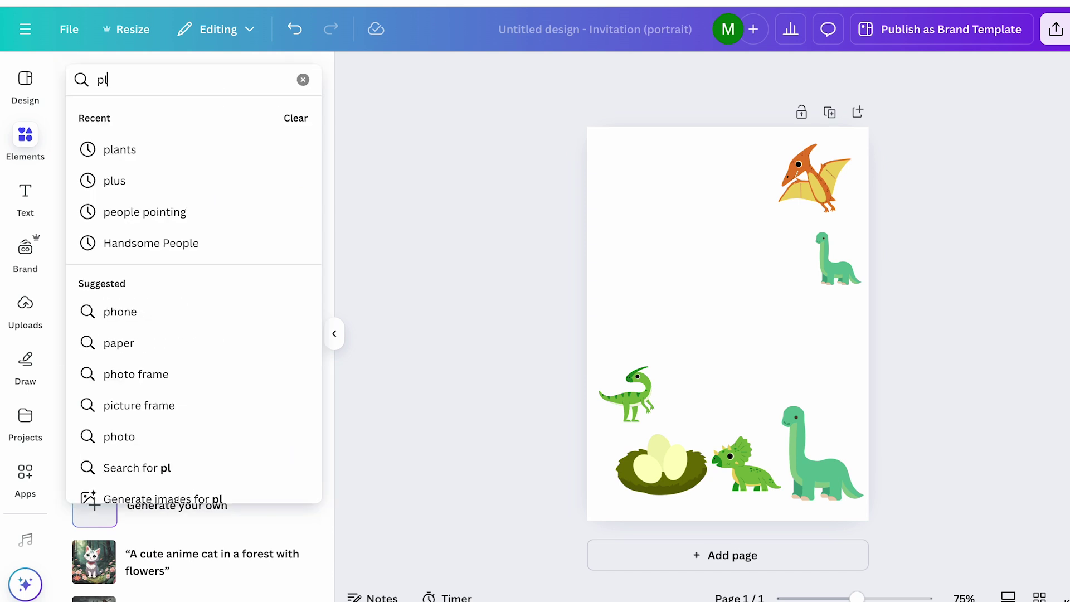
{"action": "left_click", "coordinate": [213, 149]}
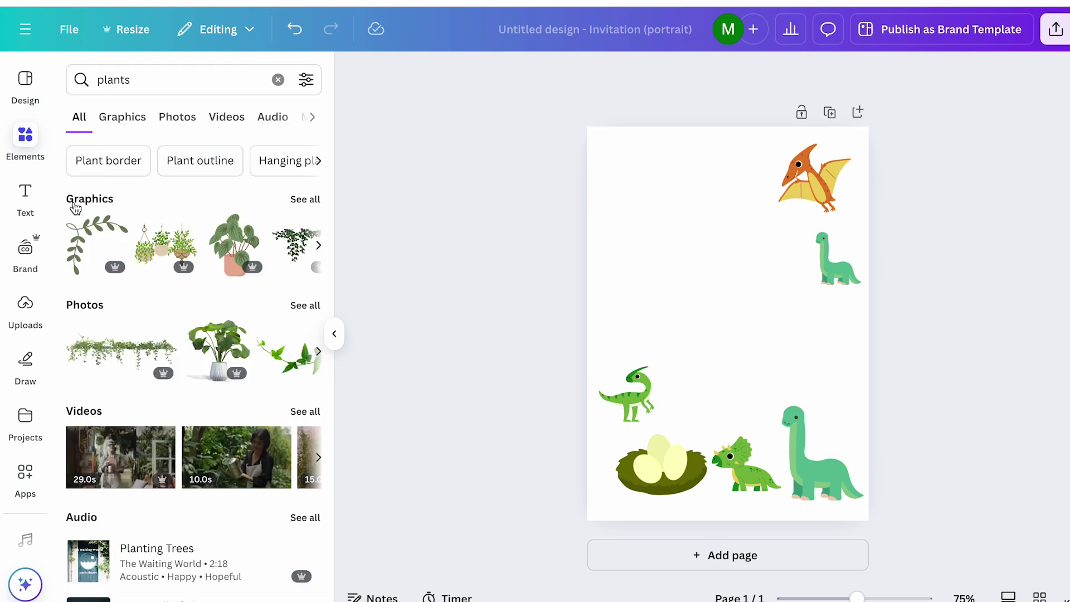
{"action": "left_click", "coordinate": [122, 116]}
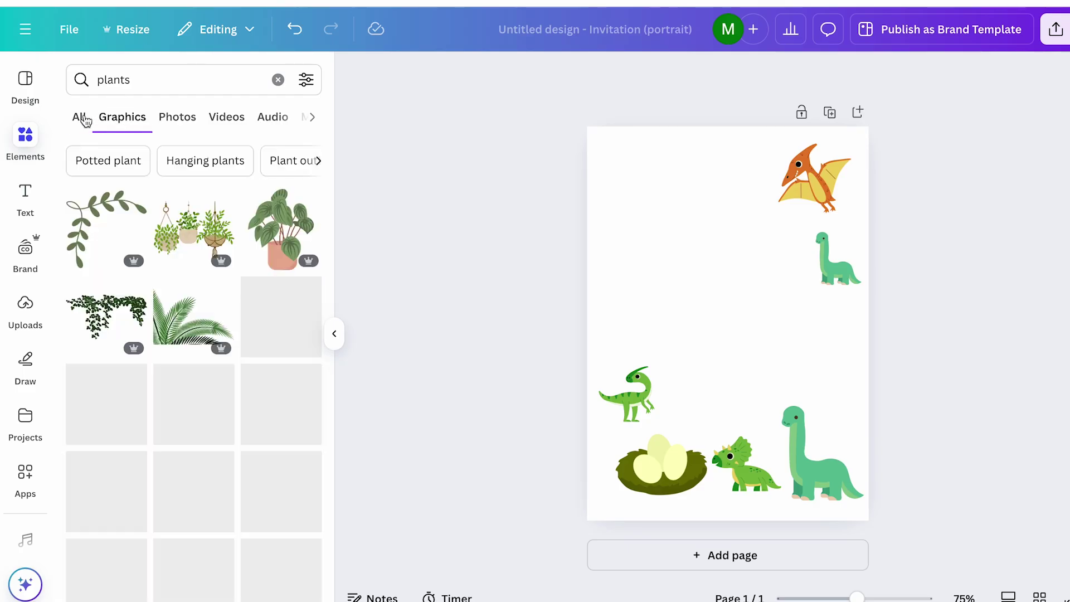
{"action": "scroll", "coordinate": [124, 237], "scroll_direction": "down", "scroll_amount": 5}
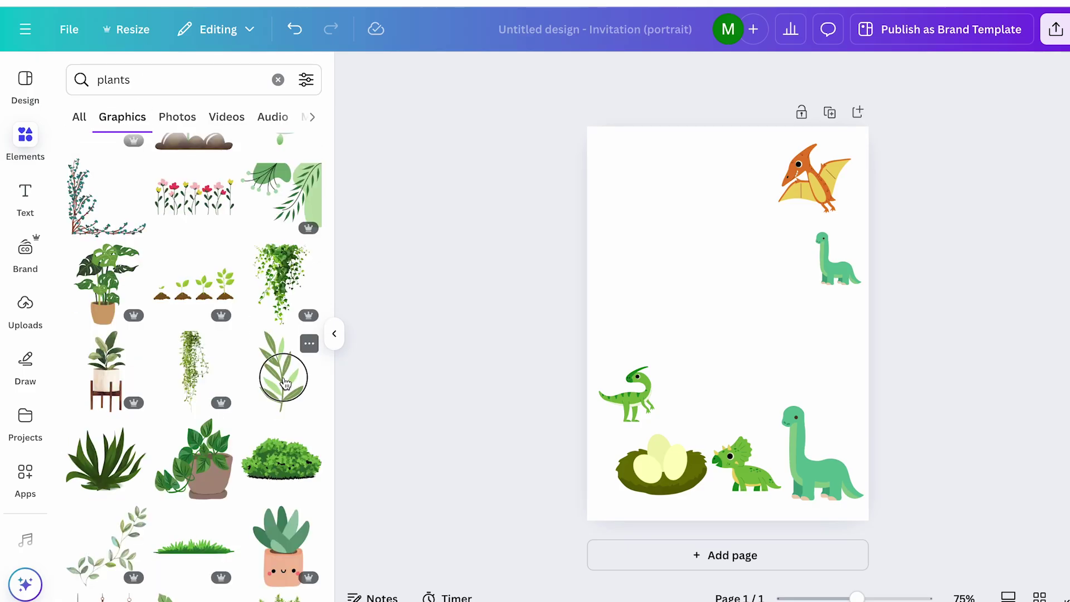
Add the green leaf branch, about 1.22 x 2.24 in, tilted 13.5° over the large long-necked dinosaur, and send it to the back
{"action": "left_click", "coordinate": [280, 371]}
{"action": "left_click_drag", "start_coordinate": [752, 376], "coordinate": [829, 434]}
{"action": "left_click_drag", "start_coordinate": [769, 321], "coordinate": [790, 365]}
{"action": "mouse_move", "coordinate": [832, 421]}
{"action": "left_mouse_down"}
{"action": "mouse_move", "coordinate": [825, 400]}
{"action": "mouse_move", "coordinate": [826, 414]}
{"action": "left_mouse_up"}
{"action": "left_click_drag", "start_coordinate": [815, 520], "coordinate": [791, 516]}
{"action": "left_click_drag", "start_coordinate": [824, 430], "coordinate": [833, 435]}
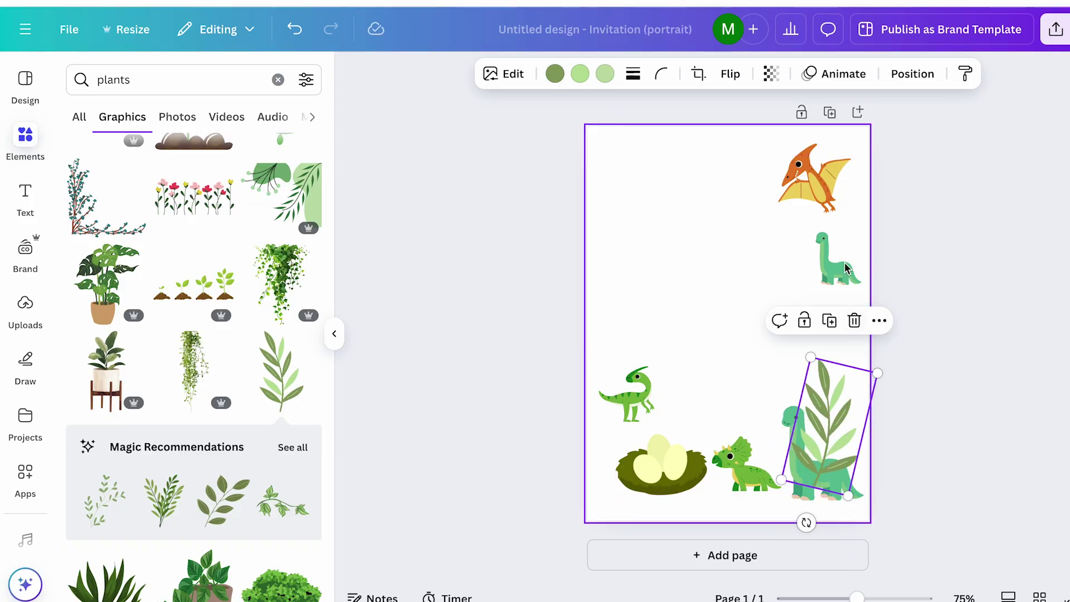
{"action": "left_click", "coordinate": [902, 81]}
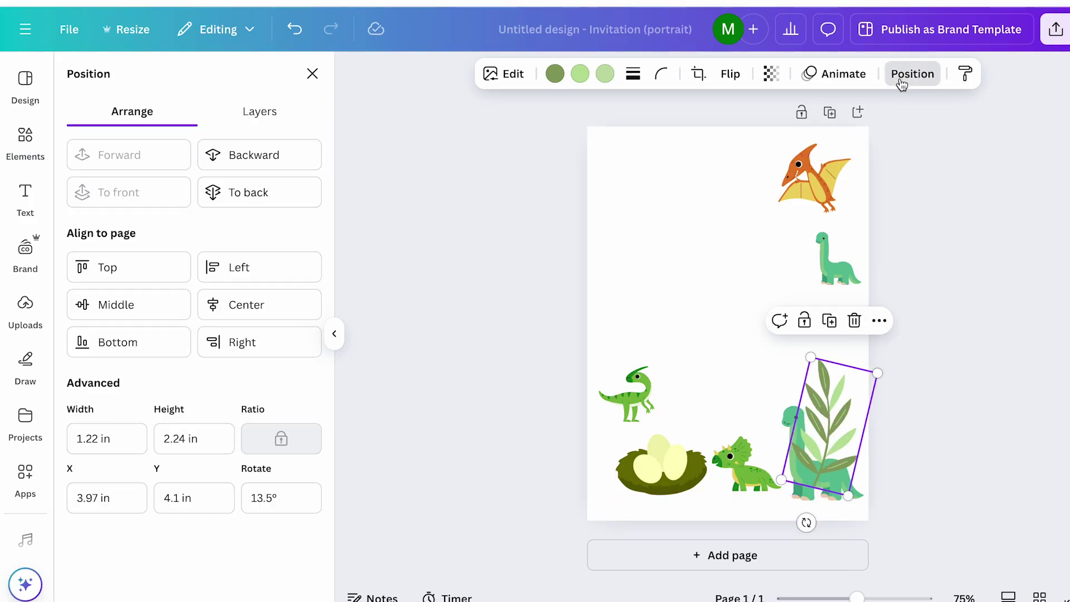
{"action": "left_click", "coordinate": [269, 190]}
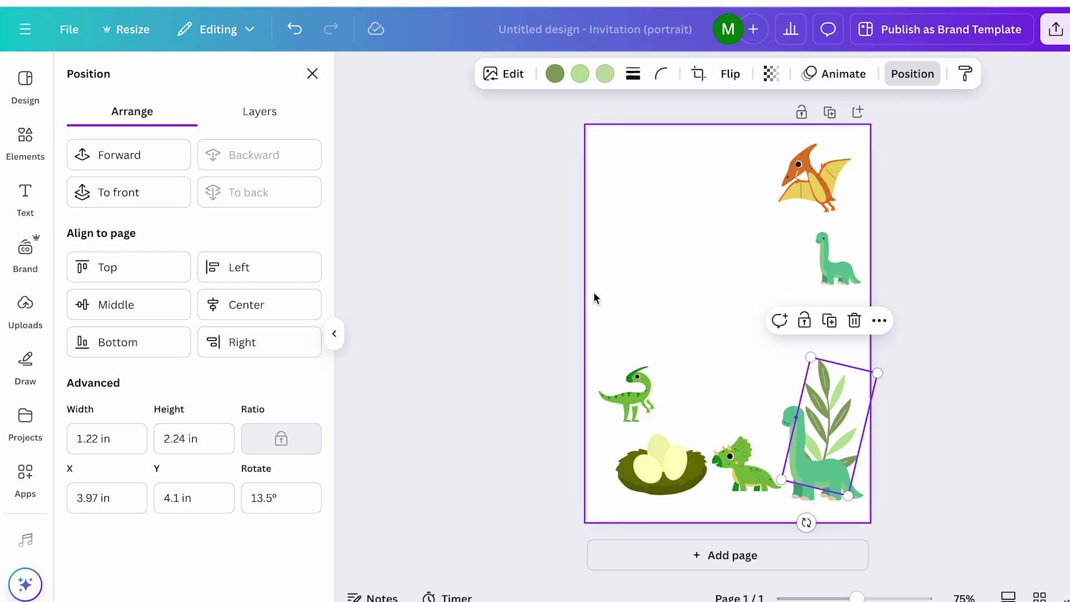
Place a copy of the leaf branch hanging upside down in the page's upper-left corner
{"action": "left_click_drag", "start_coordinate": [829, 424], "coordinate": [680, 266]}
{"action": "left_click_drag", "start_coordinate": [659, 361], "coordinate": [703, 192]}
{"action": "left_click_drag", "start_coordinate": [698, 257], "coordinate": [647, 197]}
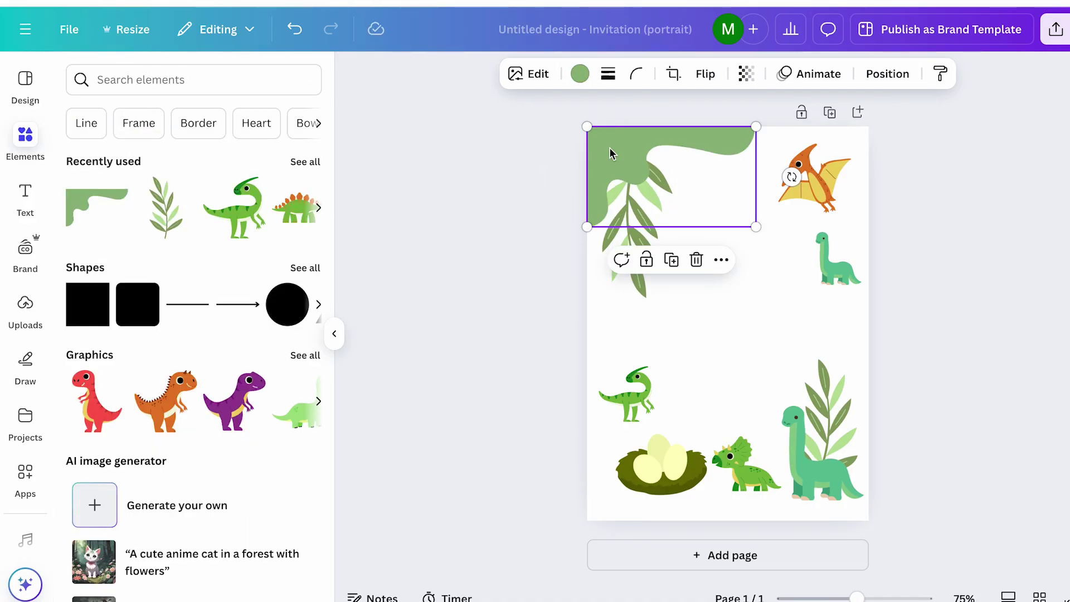
Search the elements library for "blob"
{"action": "left_click", "coordinate": [191, 79]}
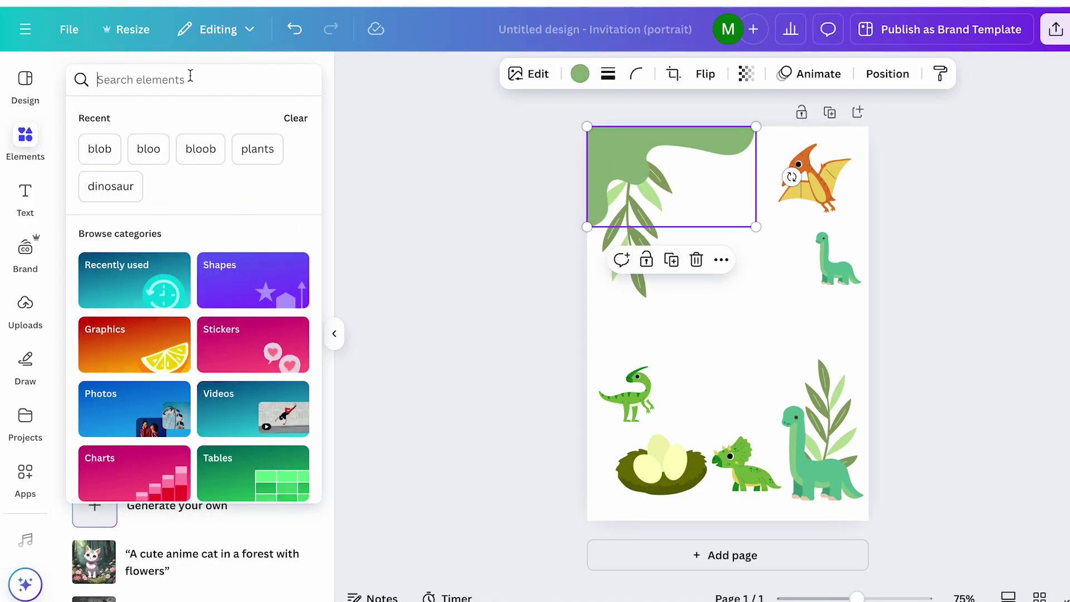
{"action": "type", "text": "blob"}
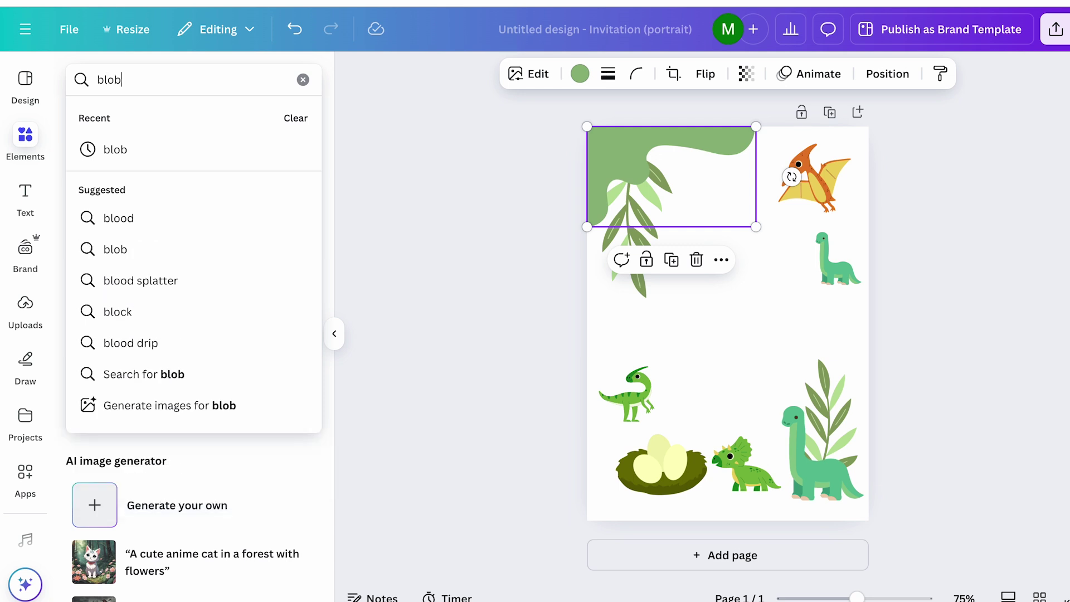
{"action": "key", "text": "Return"}
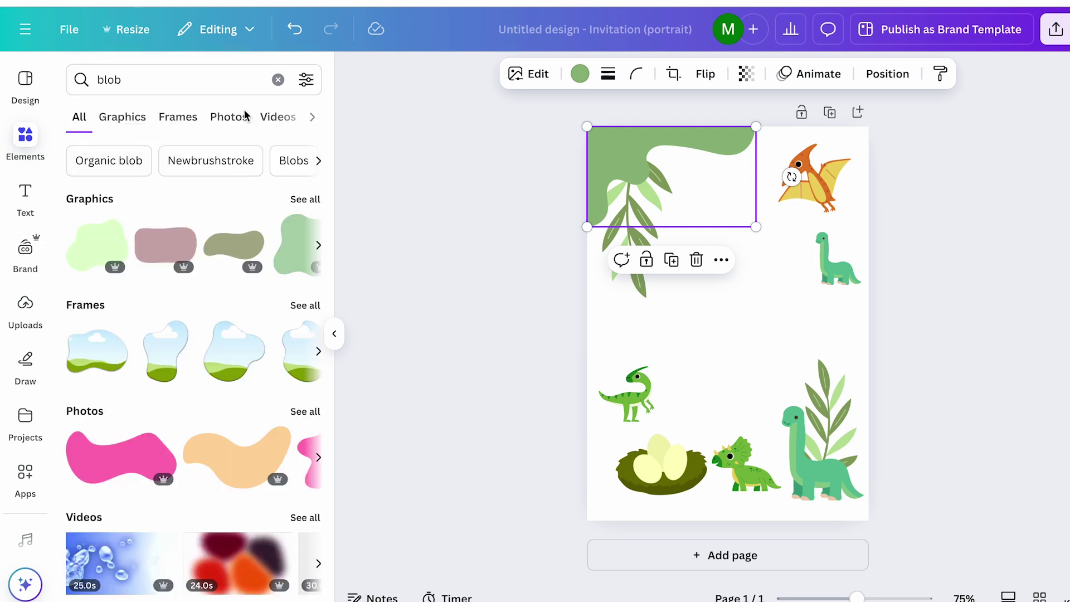
Shrink the green corner blob slightly, keeping it anchored in the page's upper-left corner
{"action": "left_click", "coordinate": [667, 152]}
{"action": "left_click", "coordinate": [736, 146]}
{"action": "left_click_drag", "start_coordinate": [755, 224], "coordinate": [737, 212]}
{"action": "left_click", "coordinate": [763, 265]}
Duplicate the green blob, flip it horizontally and vertically, and fit it about 3.2 in wide into the page's lower-right corner
{"action": "left_click", "coordinate": [631, 139]}
{"action": "left_click_drag", "start_coordinate": [643, 140], "coordinate": [701, 371]}
{"action": "left_click", "coordinate": [705, 74]}
{"action": "left_click", "coordinate": [708, 115]}
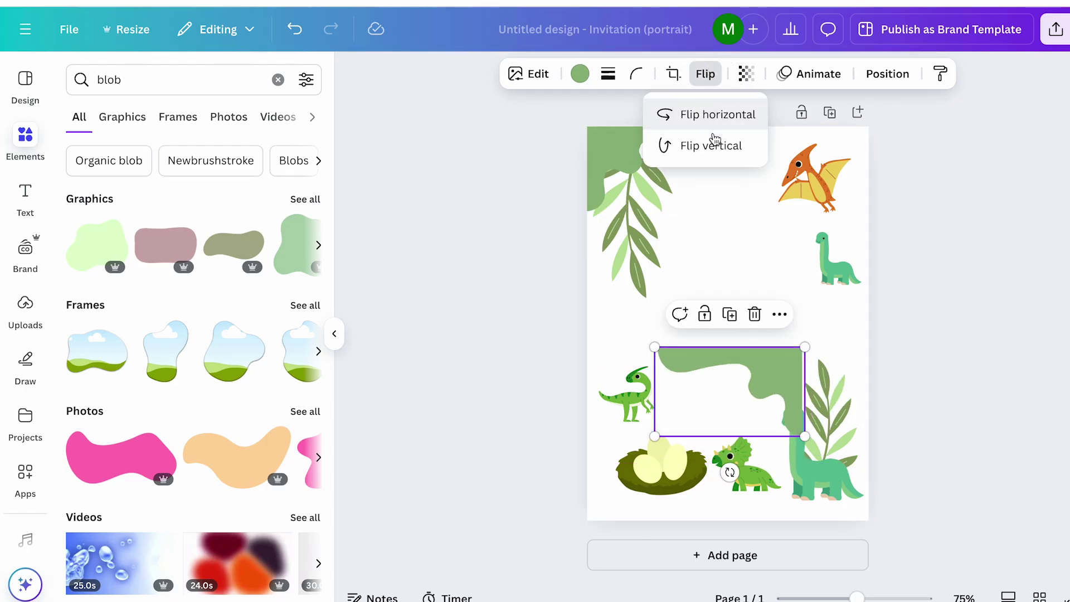
{"action": "left_click", "coordinate": [715, 144]}
{"action": "left_click_drag", "start_coordinate": [776, 411], "coordinate": [833, 491]}
{"action": "left_click_drag", "start_coordinate": [712, 428], "coordinate": [687, 410]}
{"action": "left_click_drag", "start_coordinate": [829, 501], "coordinate": [840, 507]}
Enlarge the leaf branch beside the large long-necked dinosaur
{"action": "left_click", "coordinate": [845, 393]}
{"action": "left_click_drag", "start_coordinate": [878, 374], "coordinate": [902, 346]}
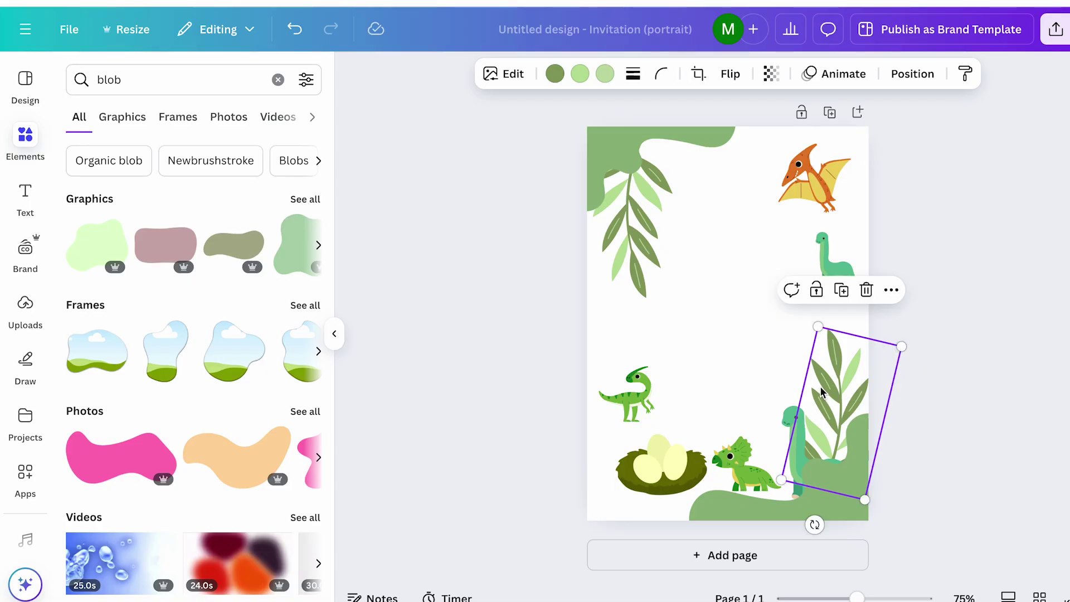
{"action": "key", "text": "ctrl+z"}
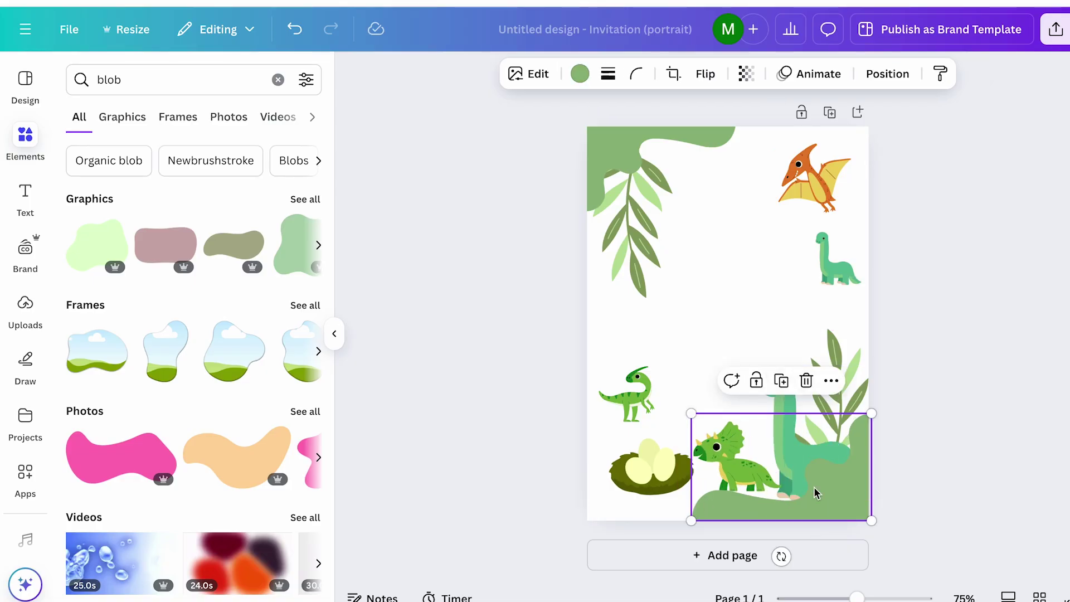
Send the lower-right green blob to the back and nudge the large long-necked dinosaur slightly
{"action": "left_click", "coordinate": [882, 78]}
{"action": "left_click", "coordinate": [301, 163]}
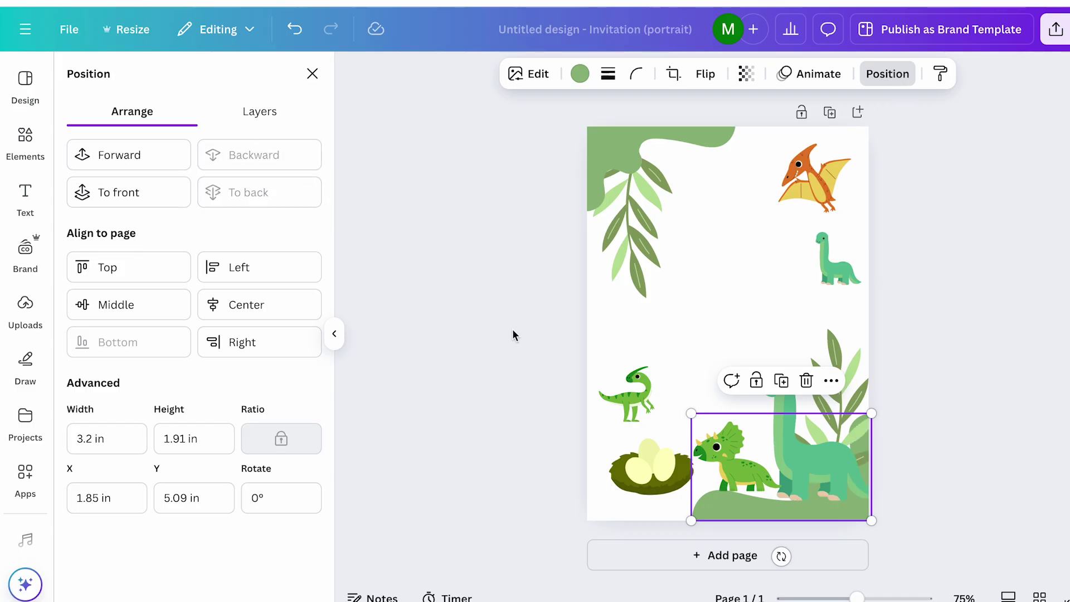
{"action": "left_click", "coordinate": [430, 299]}
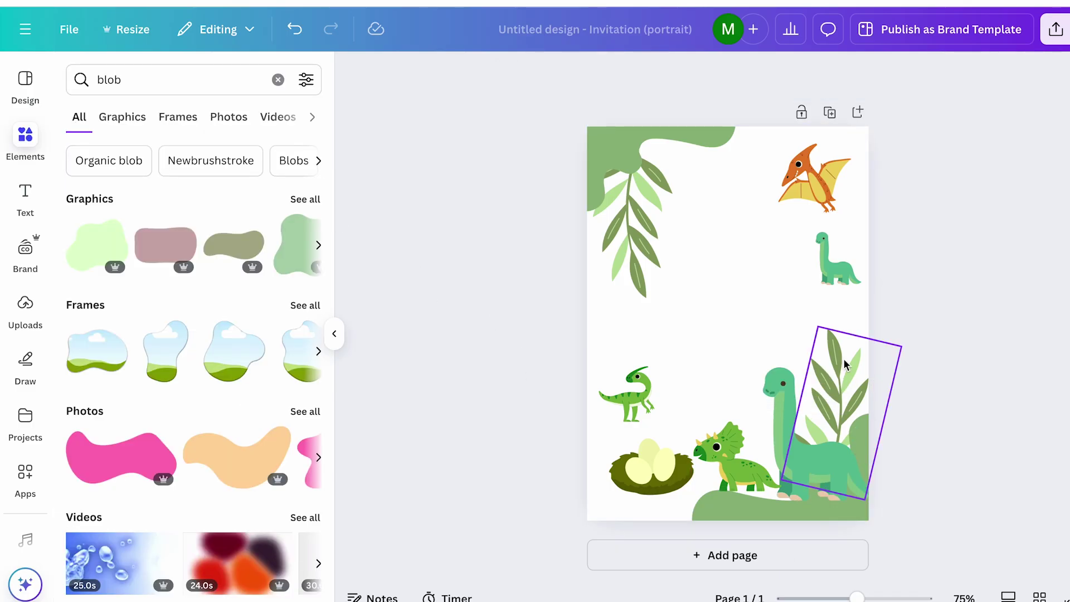
{"action": "left_click", "coordinate": [798, 402]}
{"action": "mouse_move", "coordinate": [791, 406]}
{"action": "left_mouse_down"}
{"action": "mouse_move", "coordinate": [799, 402]}
{"action": "mouse_move", "coordinate": [789, 403]}
{"action": "left_mouse_up"}
{"action": "left_click", "coordinate": [912, 441]}
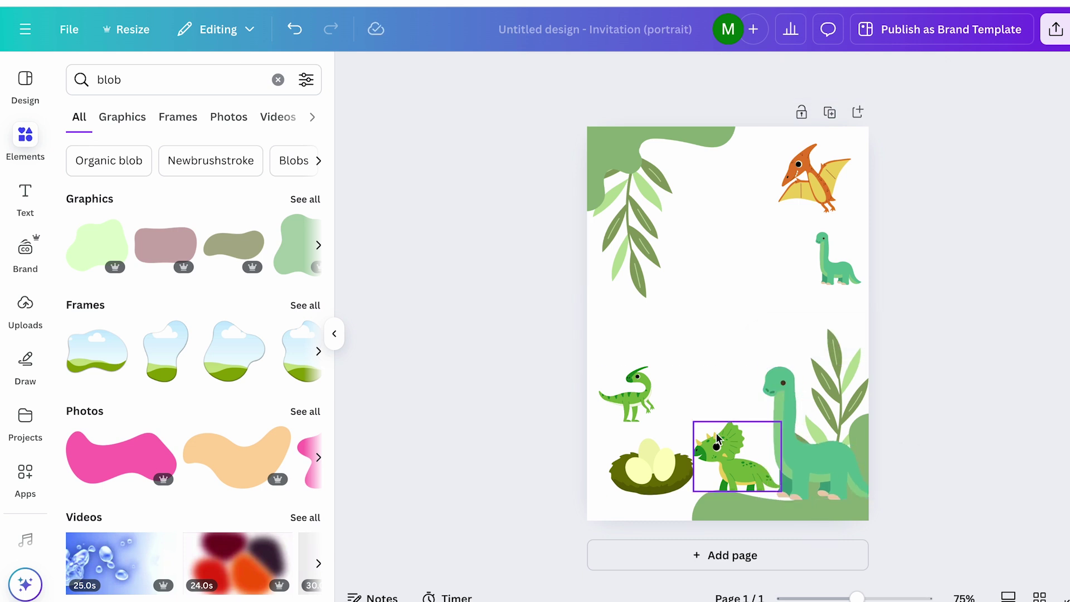
Nudge the triceratops and enlarge the crested dinosaur, the small long-necked dinosaur and the pterodactyl
{"action": "left_click", "coordinate": [714, 457]}
{"action": "left_click", "coordinate": [646, 415]}
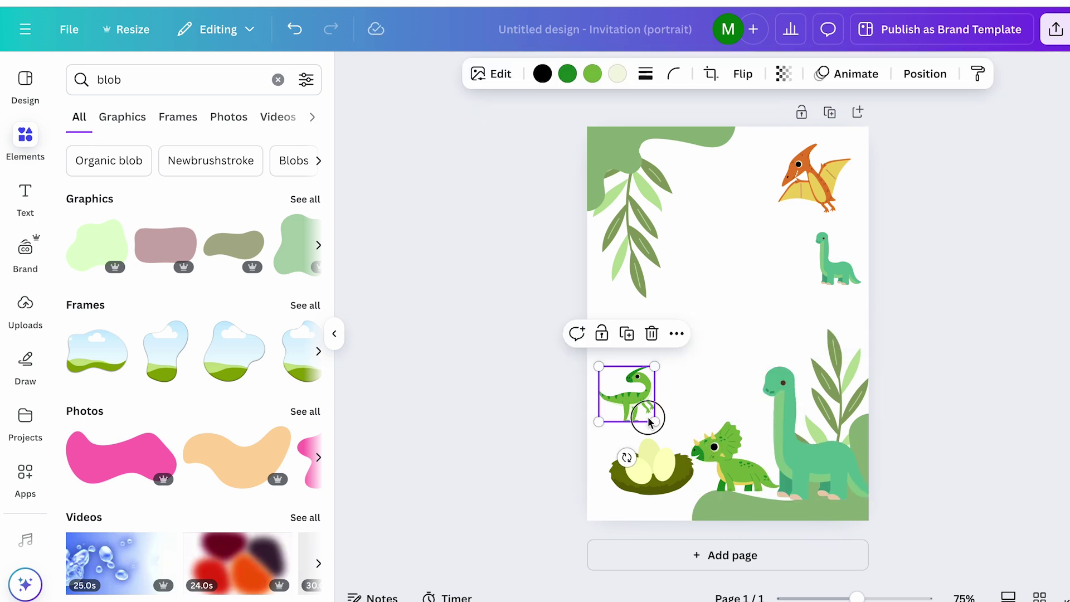
{"action": "left_click", "coordinate": [836, 251]}
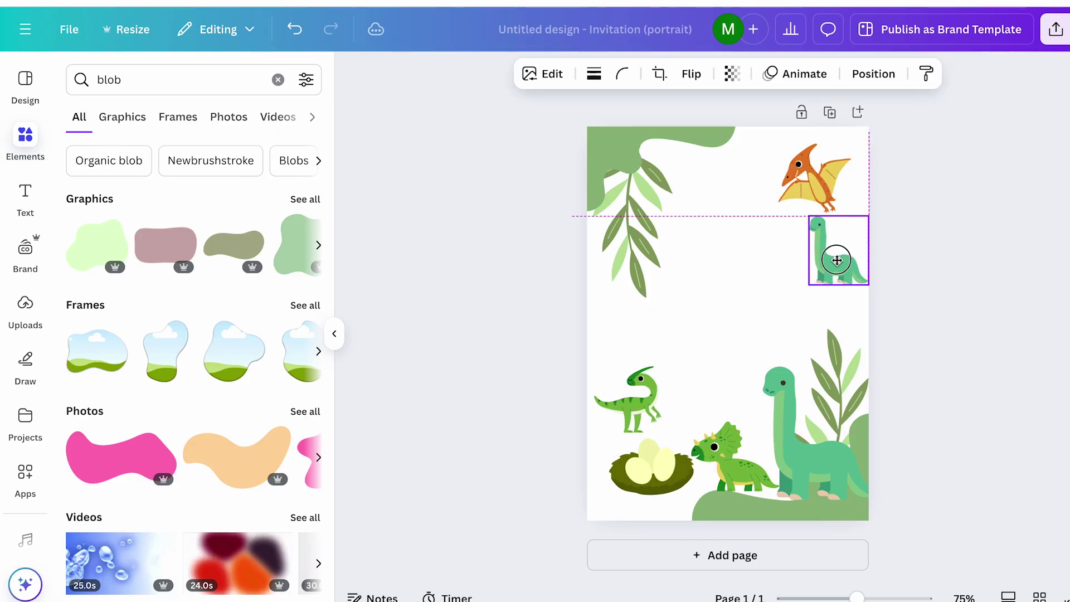
{"action": "left_click", "coordinate": [797, 179]}
{"action": "left_click_drag", "start_coordinate": [761, 166], "coordinate": [837, 262]}
{"action": "left_click", "coordinate": [910, 277]}
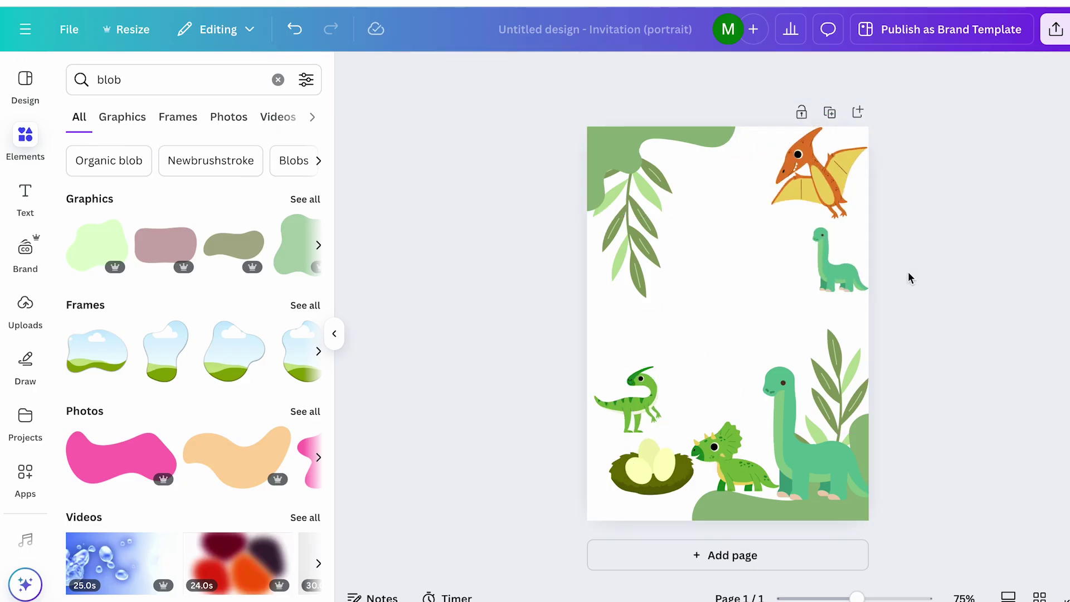
Clear the element search and browse graphics similar to the Hand Drawn Leaf
{"action": "left_click", "coordinate": [278, 79]}
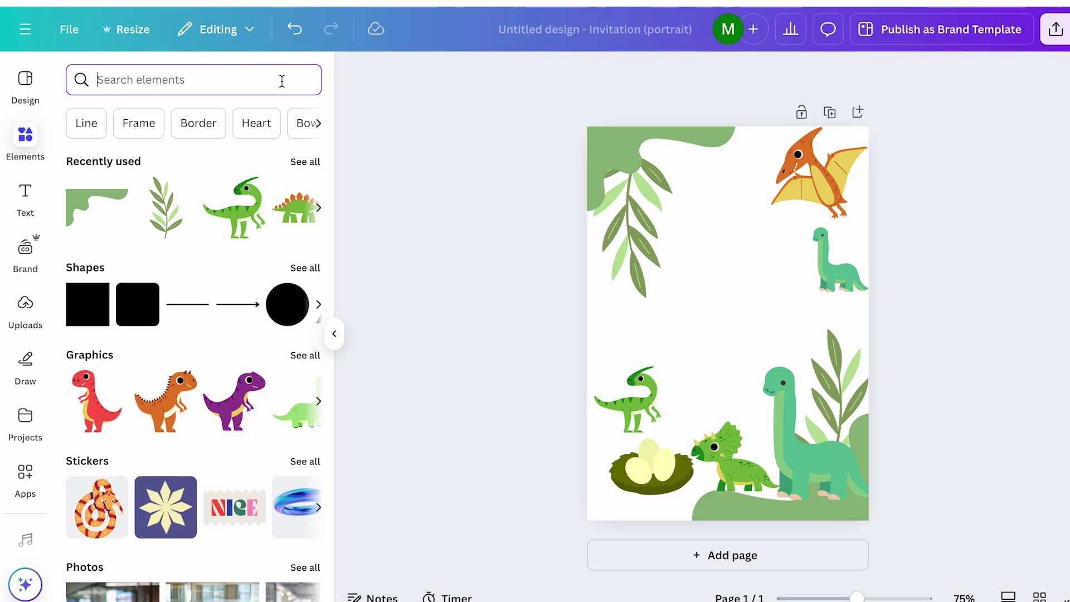
{"action": "left_click", "coordinate": [185, 189]}
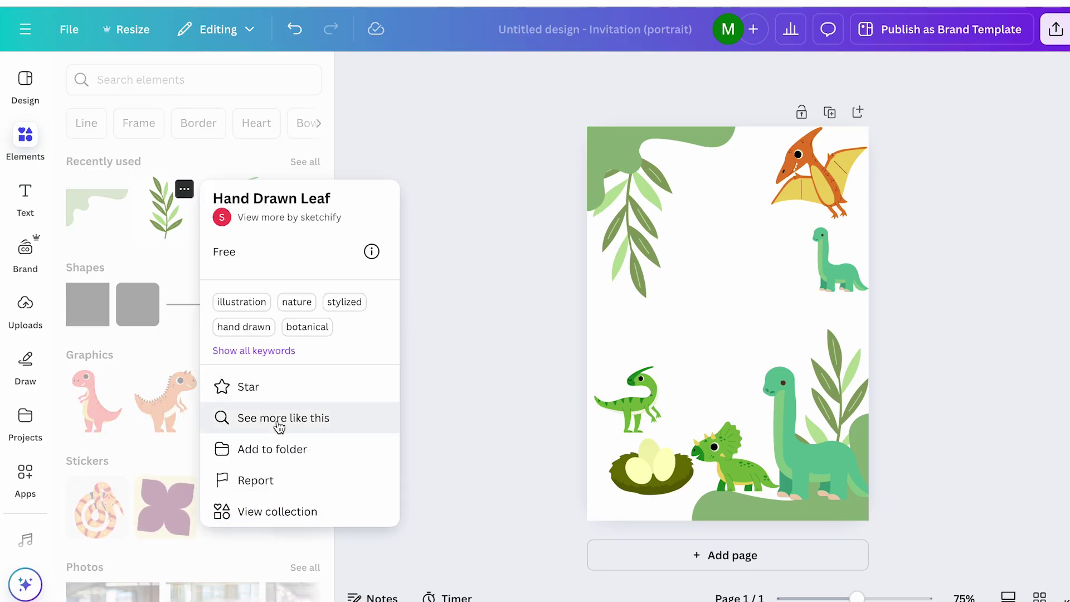
{"action": "left_click", "coordinate": [277, 423]}
{"action": "scroll", "coordinate": [217, 395], "scroll_direction": "down", "scroll_amount": 8}
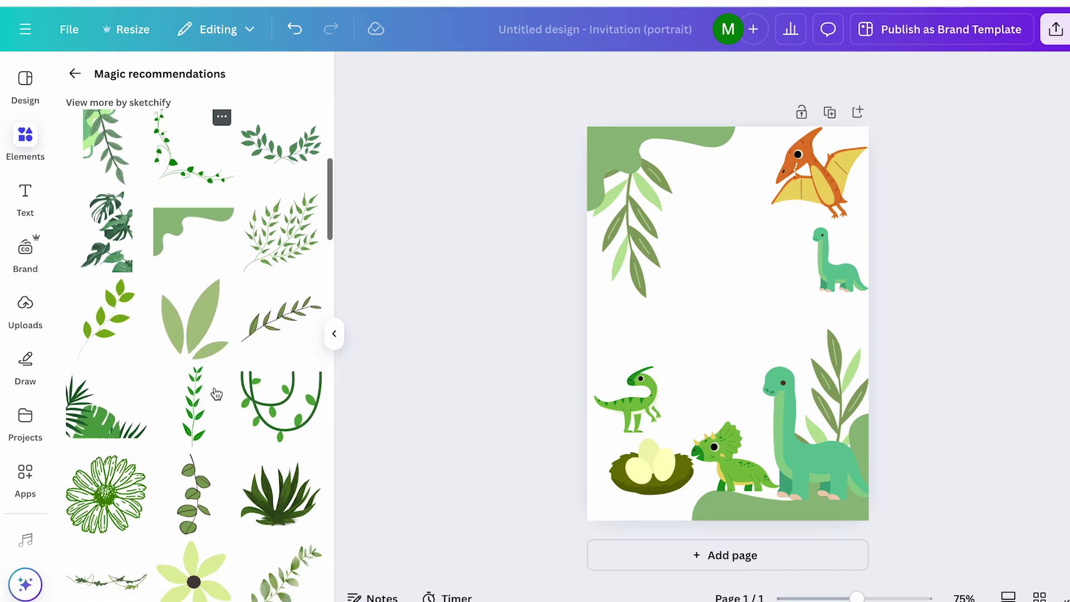
Add the light-green flower graphic and place it in two small sizes between the hanging leaves and the crested dinosaur
{"action": "left_click", "coordinate": [194, 384]}
{"action": "left_click_drag", "start_coordinate": [623, 207], "coordinate": [788, 378]}
{"action": "left_click_drag", "start_coordinate": [820, 416], "coordinate": [638, 335]}
{"action": "mouse_move", "coordinate": [602, 302]}
{"action": "left_mouse_down"}
{"action": "mouse_move", "coordinate": [647, 341]}
{"action": "mouse_move", "coordinate": [654, 331]}
{"action": "mouse_move", "coordinate": [633, 303]}
{"action": "mouse_move", "coordinate": [617, 307]}
{"action": "left_mouse_up"}
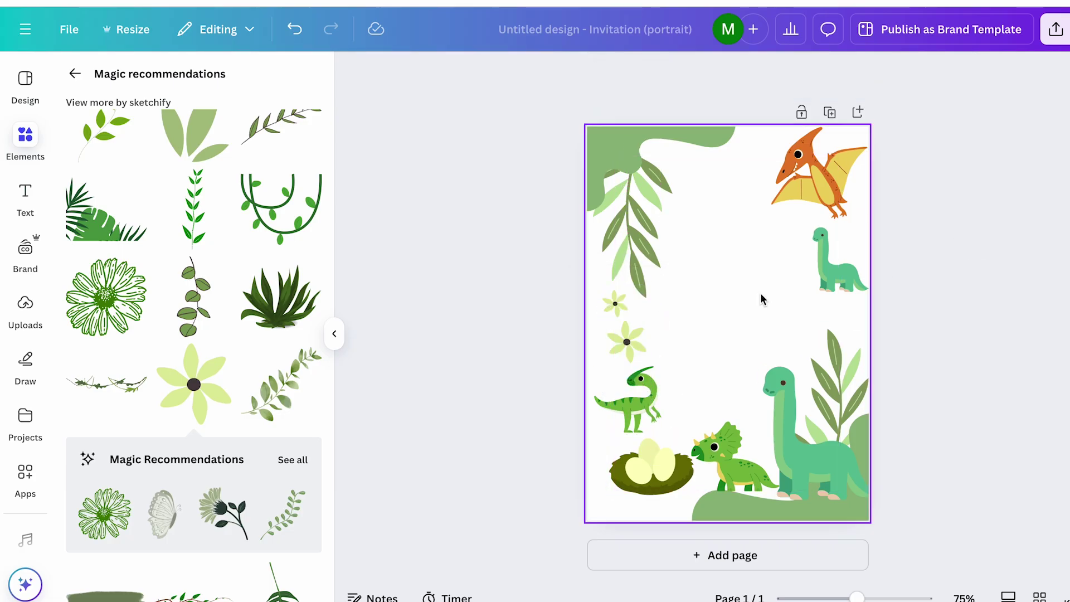
Duplicate the flower onto the upper-left blob in a larger size, beside the pterodactyl, and along the page's right edge
{"action": "left_click", "coordinate": [627, 335]}
{"action": "left_click", "coordinate": [630, 289]}
{"action": "left_click_drag", "start_coordinate": [630, 346], "coordinate": [675, 203]}
{"action": "left_click", "coordinate": [627, 342]}
{"action": "left_click", "coordinate": [625, 287]}
{"action": "left_click_drag", "start_coordinate": [635, 312], "coordinate": [857, 346]}
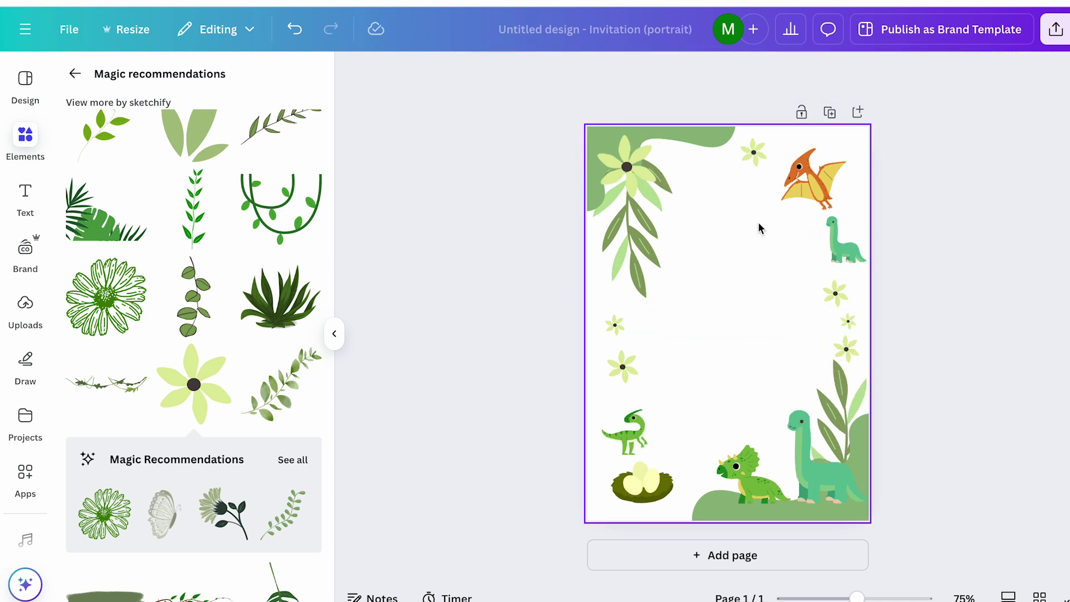
Add a text box reading "Happy Birthday" and move it slightly above the page's middle
{"action": "left_click", "coordinate": [22, 199]}
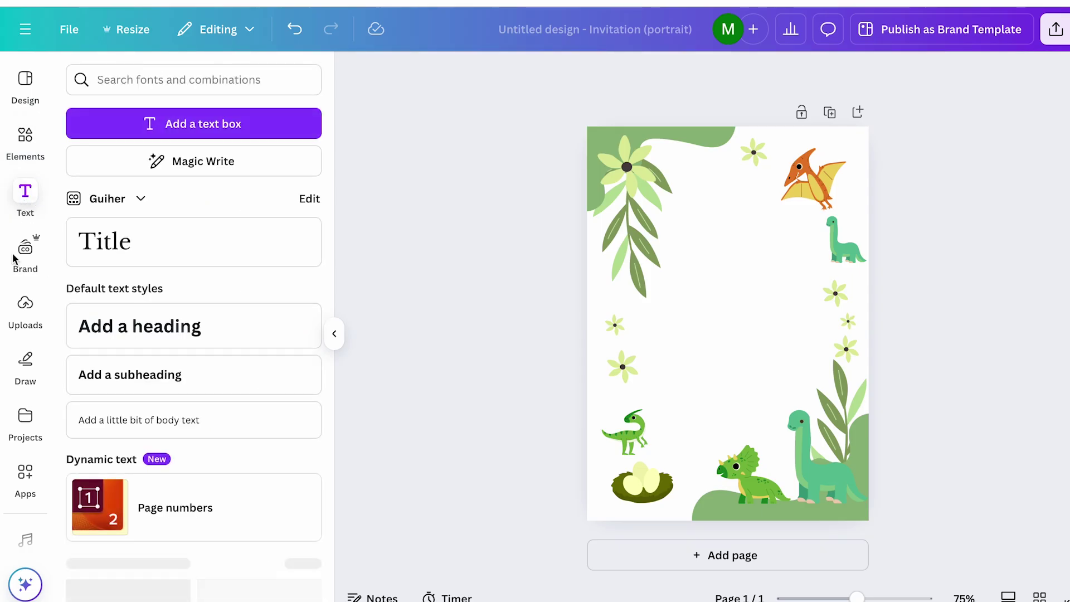
{"action": "left_click", "coordinate": [223, 124]}
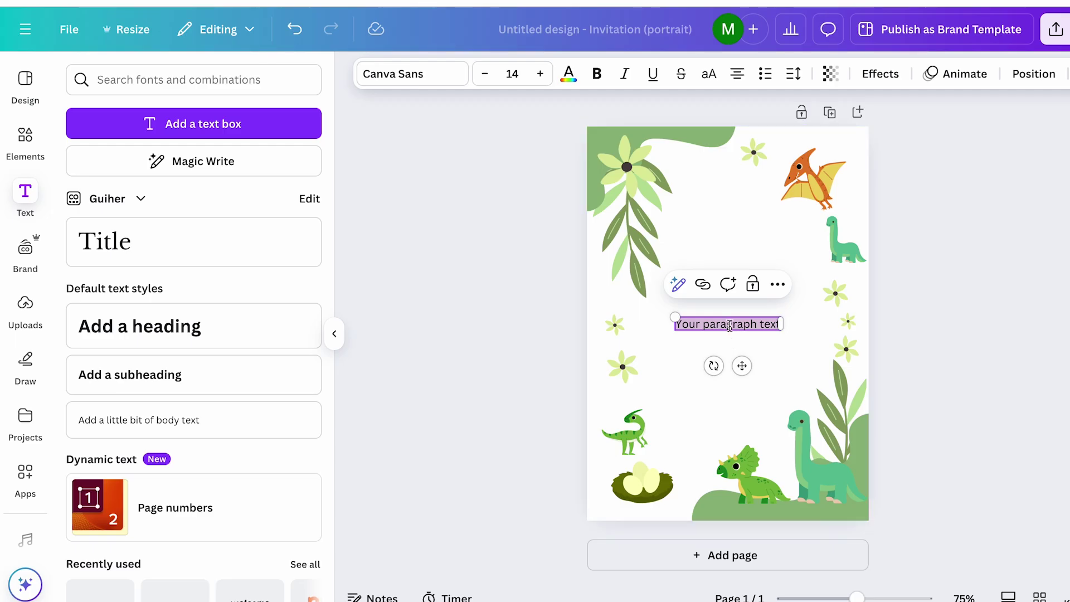
{"action": "type", "text": "Happy Birthday"}
{"action": "left_click_drag", "start_coordinate": [724, 322], "coordinate": [720, 301]}
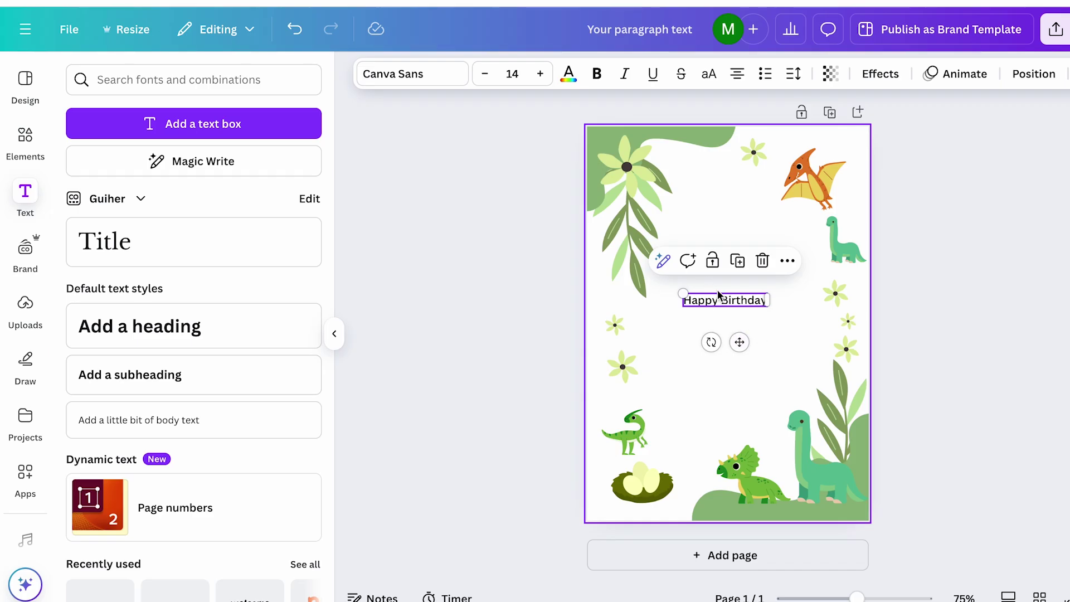
{"action": "left_click", "coordinate": [430, 78]}
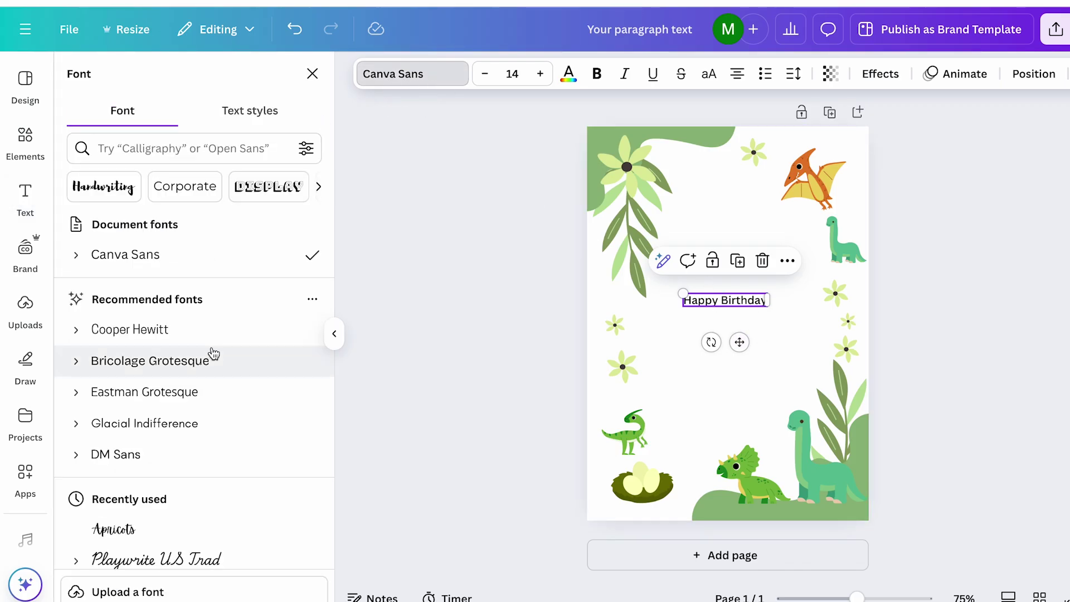
{"action": "scroll", "coordinate": [214, 459], "scroll_direction": "down", "scroll_amount": 4}
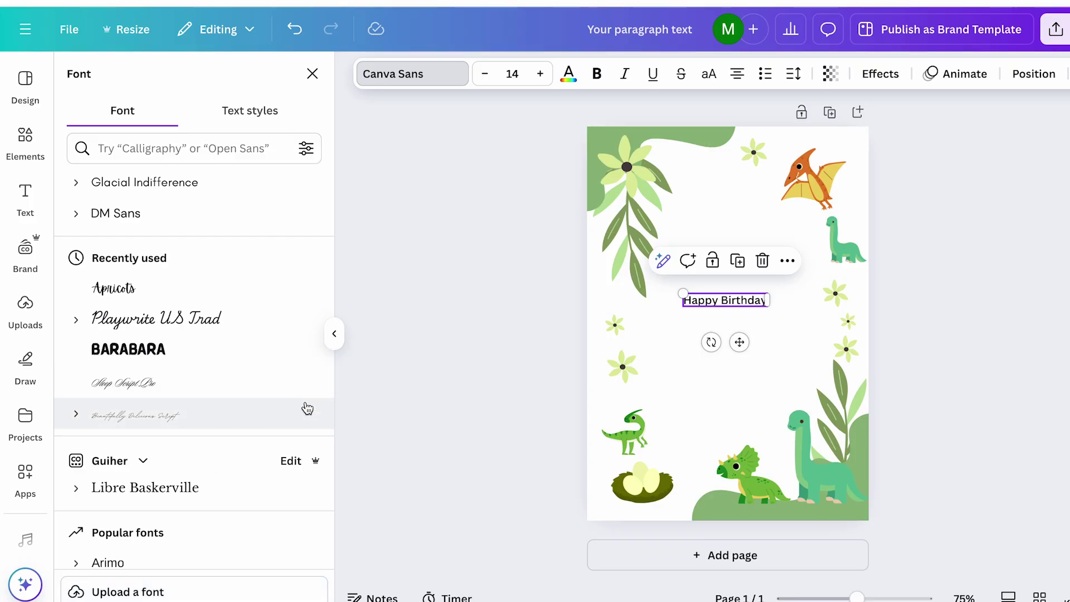
{"action": "key", "text": "Escape"}
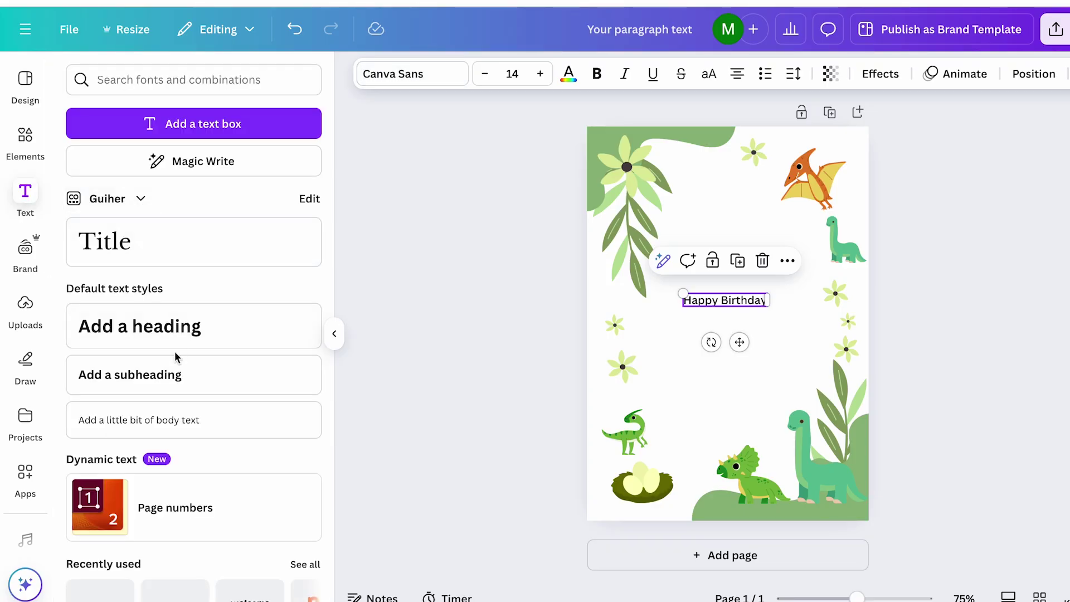
Find the Business Journal font combination and add it to the page above the plain Happy Birthday text
{"action": "scroll", "coordinate": [176, 357], "scroll_direction": "down", "scroll_amount": 1}
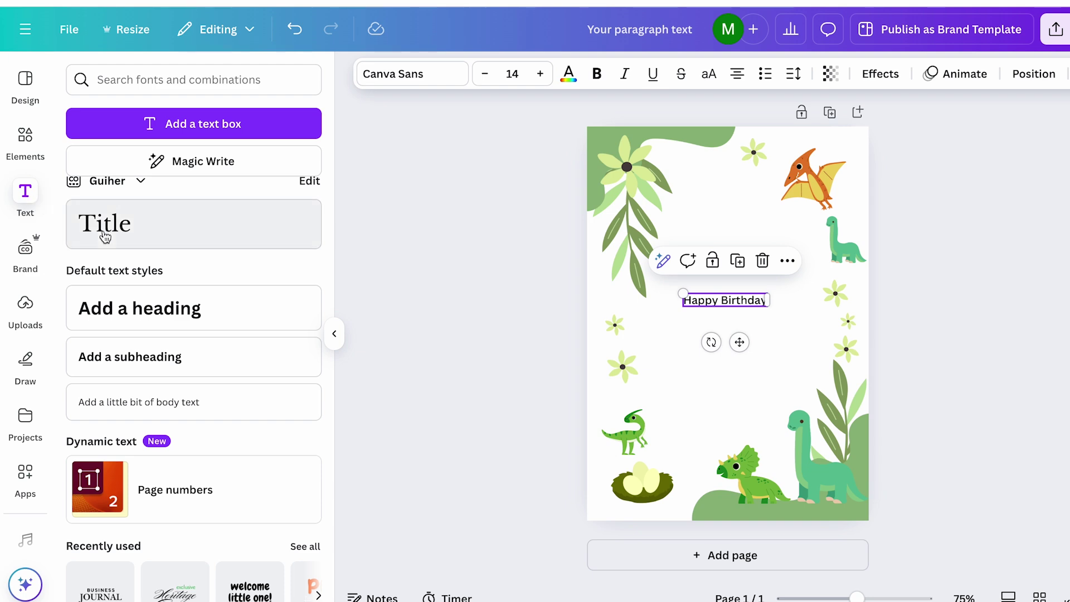
{"action": "scroll", "coordinate": [170, 287], "scroll_direction": "down", "scroll_amount": 3}
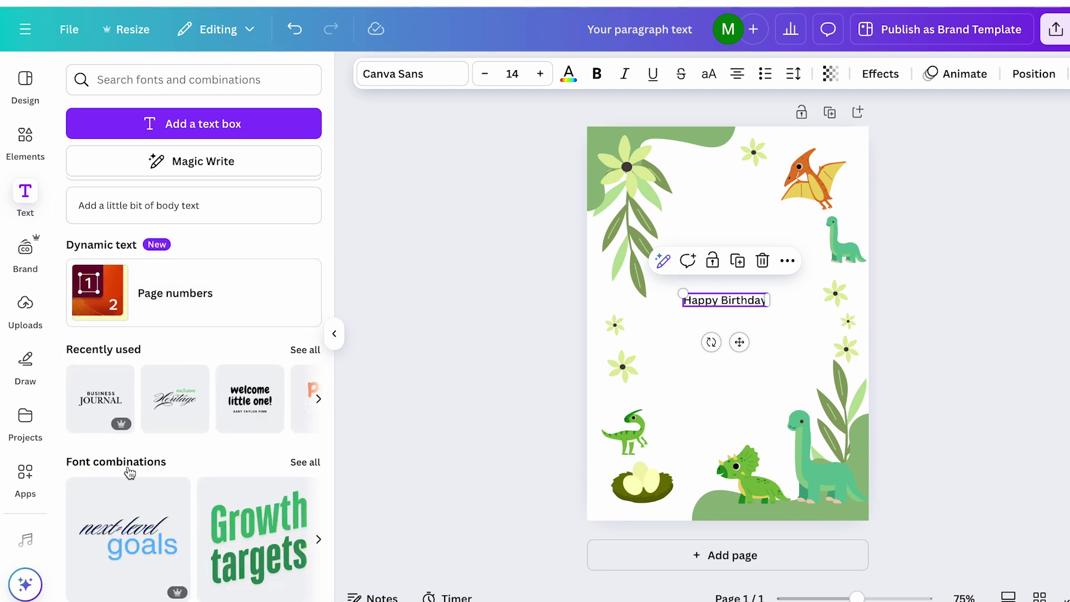
{"action": "left_click", "coordinate": [301, 465]}
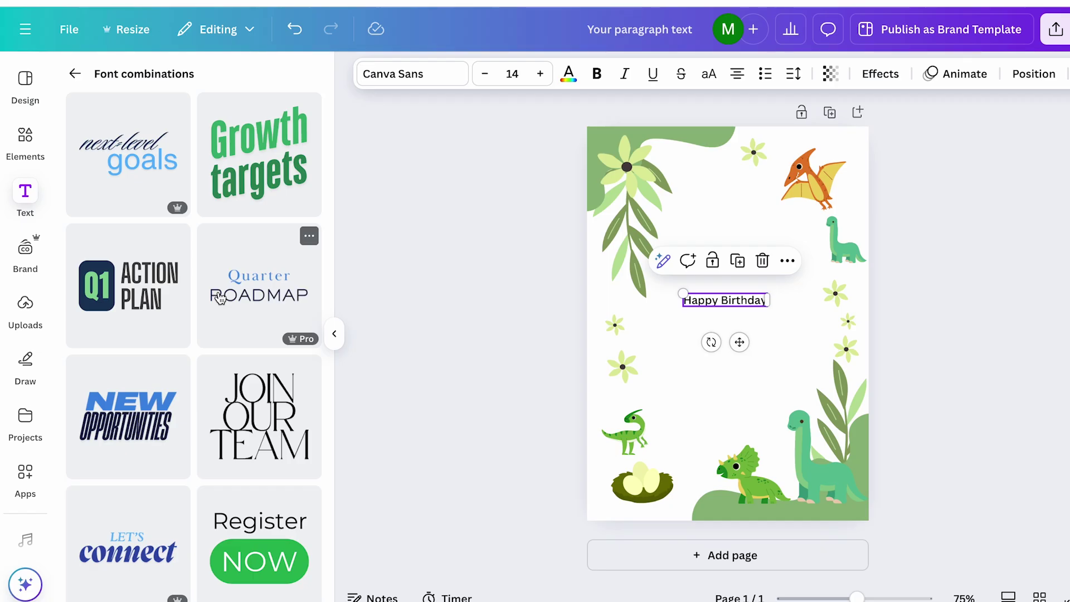
{"action": "scroll", "coordinate": [199, 423], "scroll_direction": "down", "scroll_amount": 12}
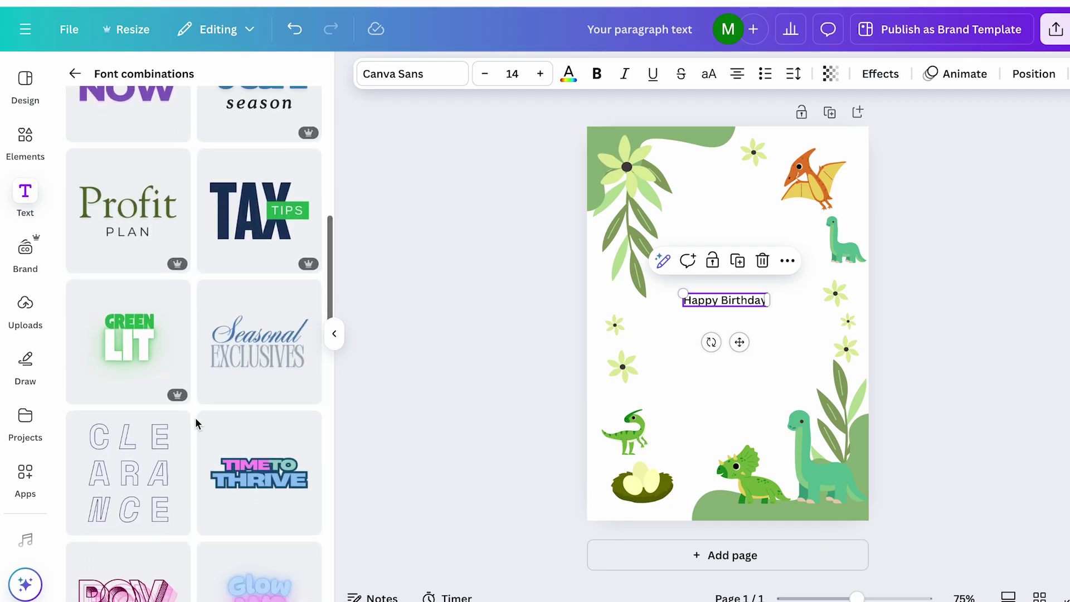
{"action": "scroll", "coordinate": [196, 423], "scroll_direction": "down", "scroll_amount": 6}
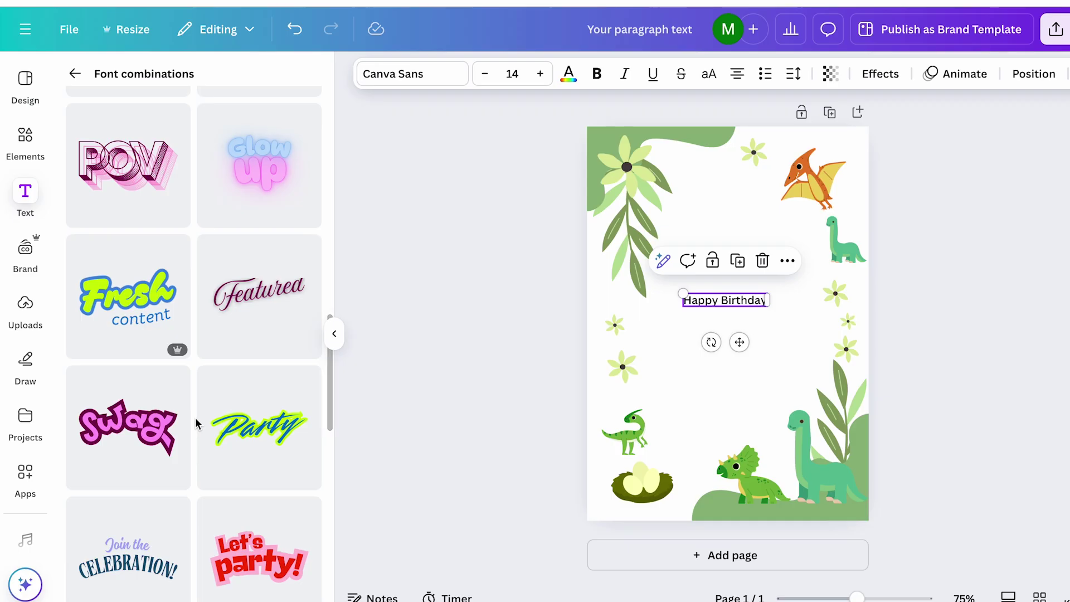
{"action": "scroll", "coordinate": [196, 423], "scroll_direction": "down", "scroll_amount": 1}
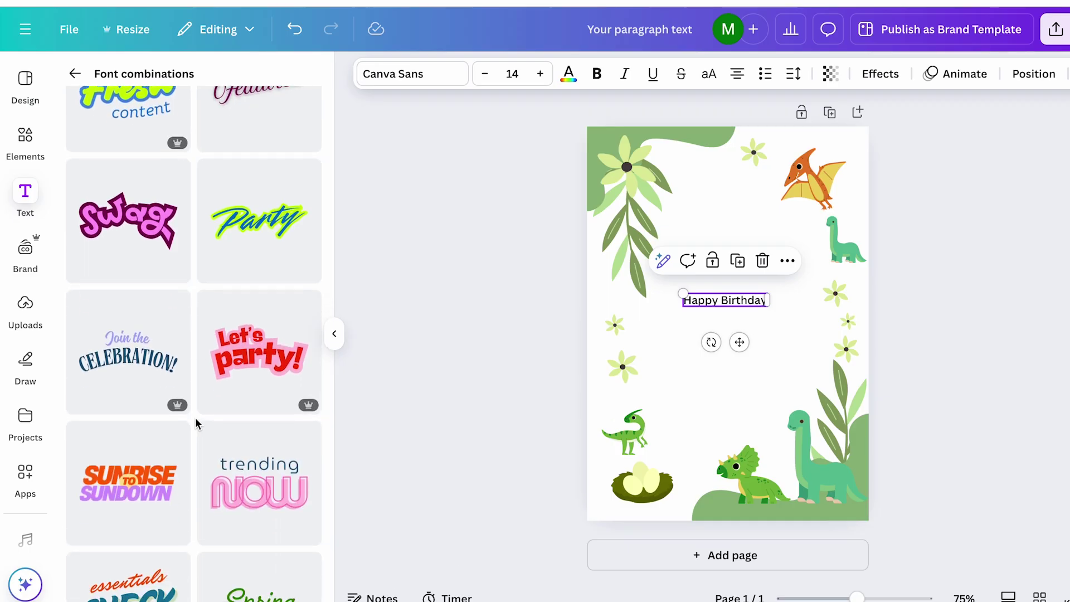
{"action": "scroll", "coordinate": [191, 309], "scroll_direction": "down", "scroll_amount": 10}
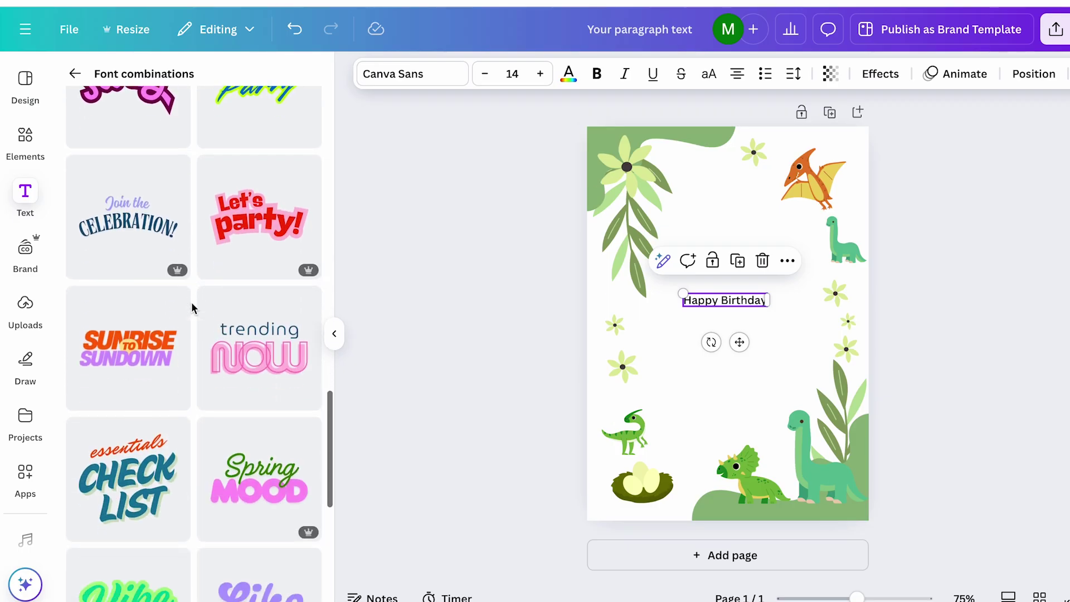
{"action": "left_click_drag", "start_coordinate": [268, 363], "coordinate": [753, 269]}
Copy the word "Happy" from the plain text and paste it over BUSINESS in the font combination
{"action": "left_click", "coordinate": [764, 301]}
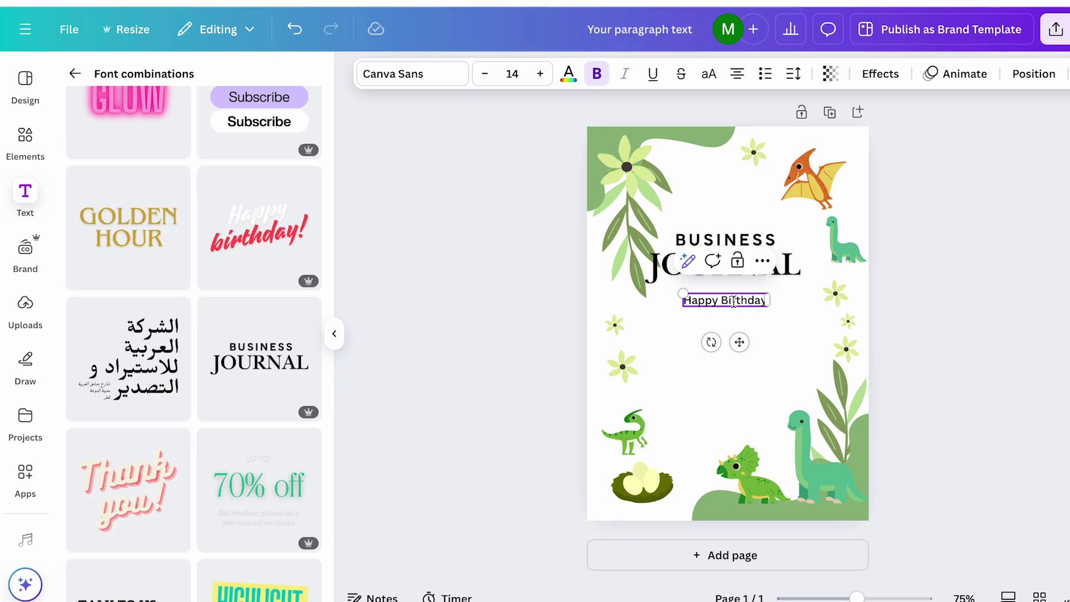
{"action": "left_click_drag", "start_coordinate": [722, 301], "coordinate": [680, 299]}
{"action": "key", "text": "ctrl+c"}
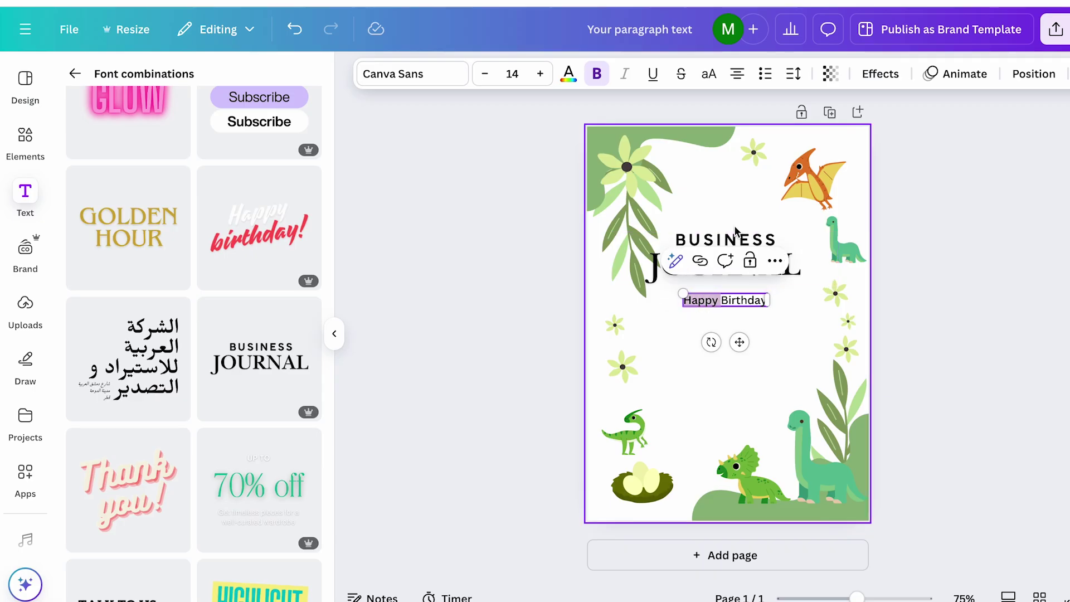
{"action": "left_click", "coordinate": [733, 239]}
{"action": "double_click", "coordinate": [726, 240]}
{"action": "key", "text": "ctrl+v"}
Copy the word "Birthday" from the plain text and paste it over JOURNAL in the font combination
{"action": "left_click", "coordinate": [766, 300]}
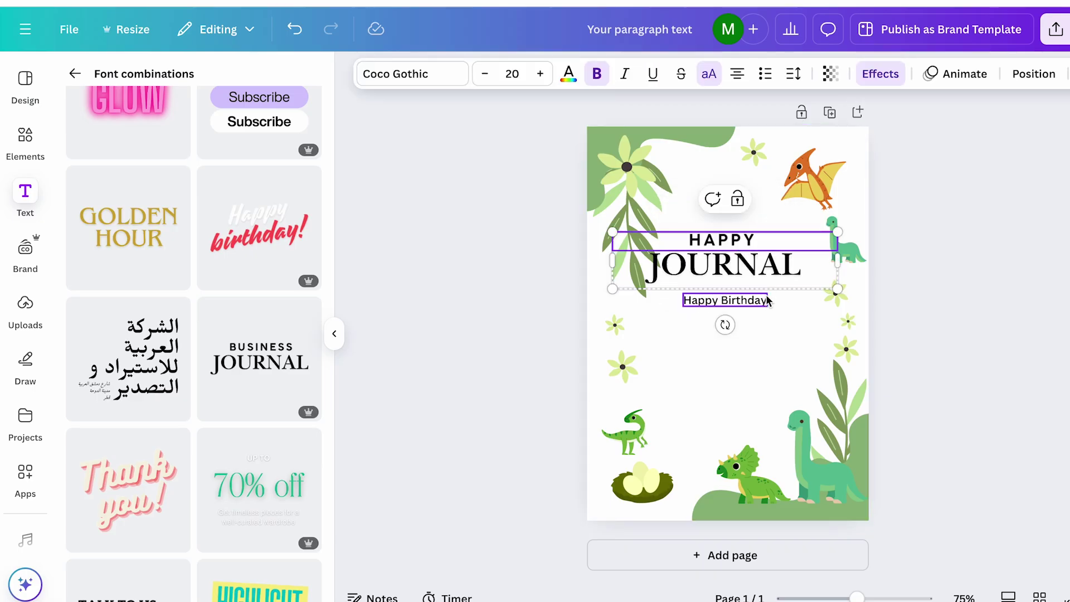
{"action": "left_click_drag", "start_coordinate": [779, 301], "coordinate": [781, 304]}
{"action": "key", "text": "ctrl+c"}
{"action": "left_click", "coordinate": [755, 260]}
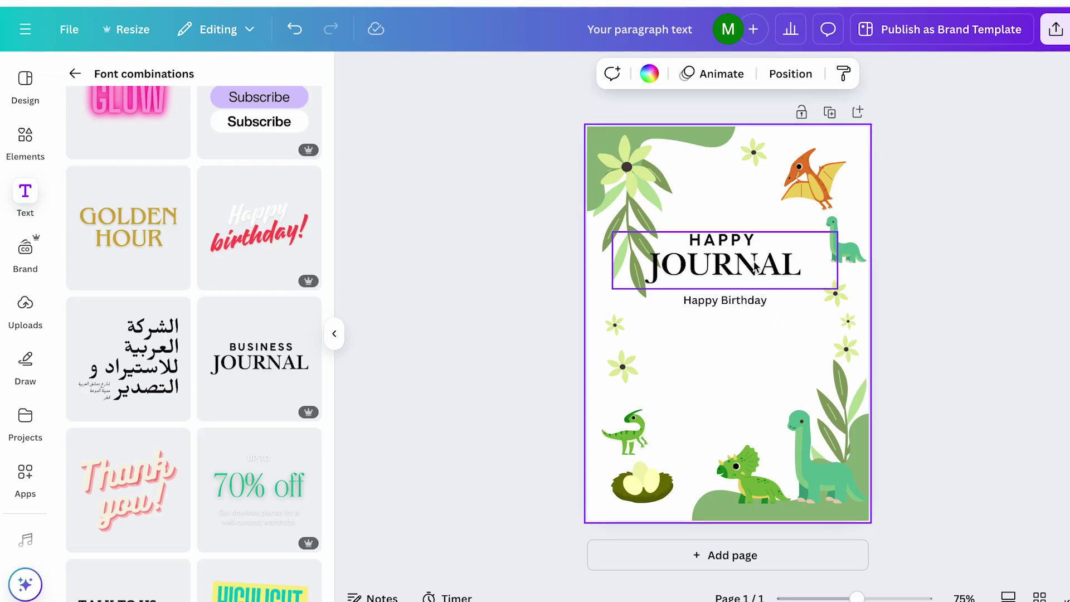
{"action": "double_click", "coordinate": [751, 257]}
{"action": "key", "text": "ctrl+v"}
{"action": "left_click", "coordinate": [953, 301]}
Delete the plain Happy Birthday text and reposition the styled heading and the flower with hanging leaves so they do not overlap
{"action": "left_click", "coordinate": [744, 310]}
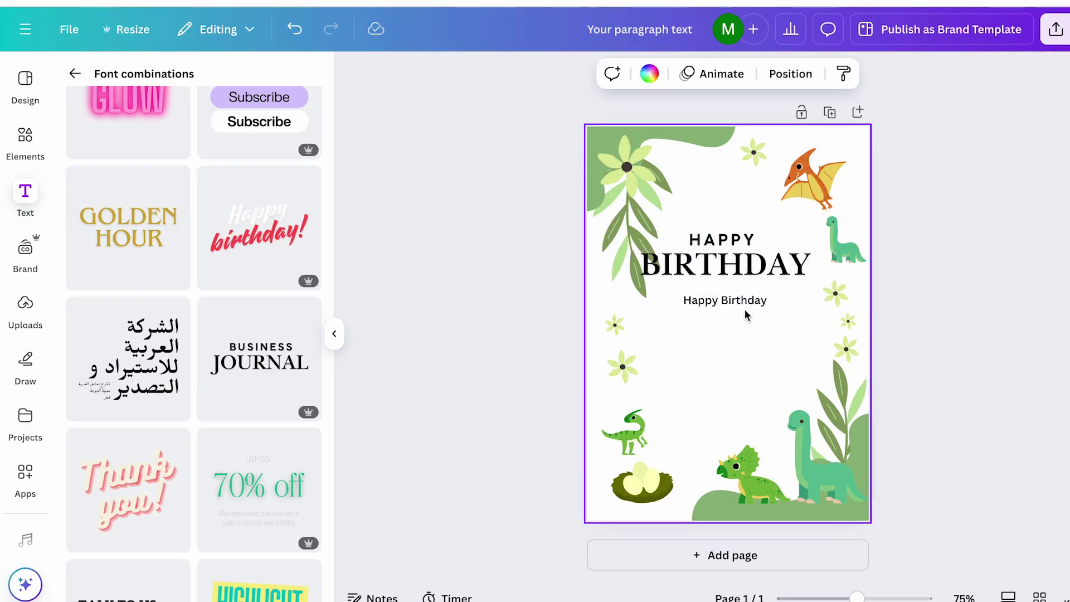
{"action": "key", "text": "Delete"}
{"action": "left_click", "coordinate": [618, 223]}
{"action": "left_click_drag", "start_coordinate": [644, 302], "coordinate": [633, 282]}
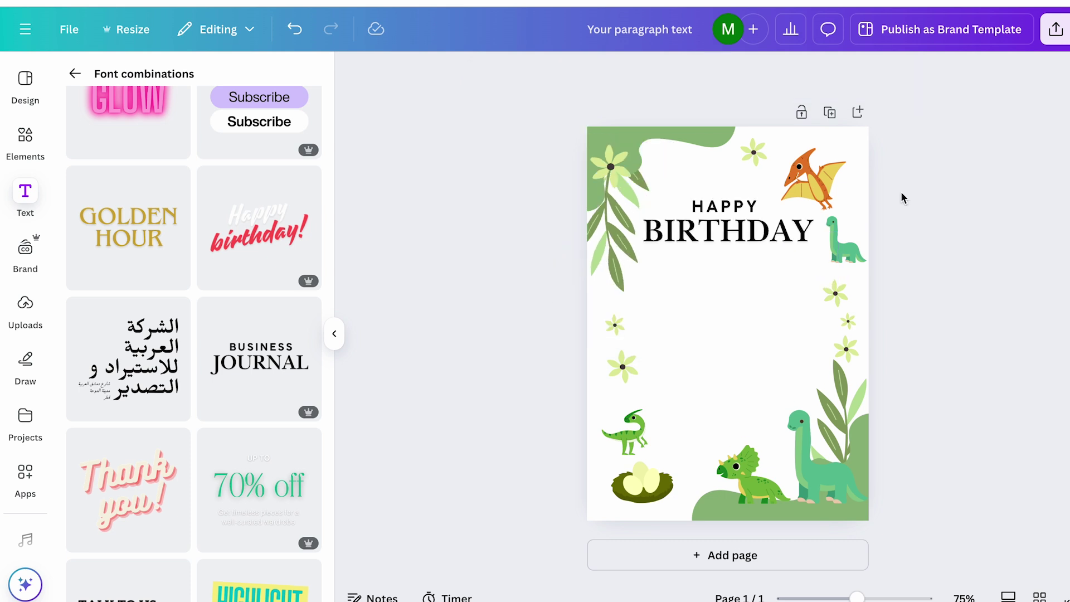
Color the word HAPPY in the heading with the dark green from the document colors
{"action": "left_click", "coordinate": [731, 229]}
{"action": "left_click", "coordinate": [568, 73]}
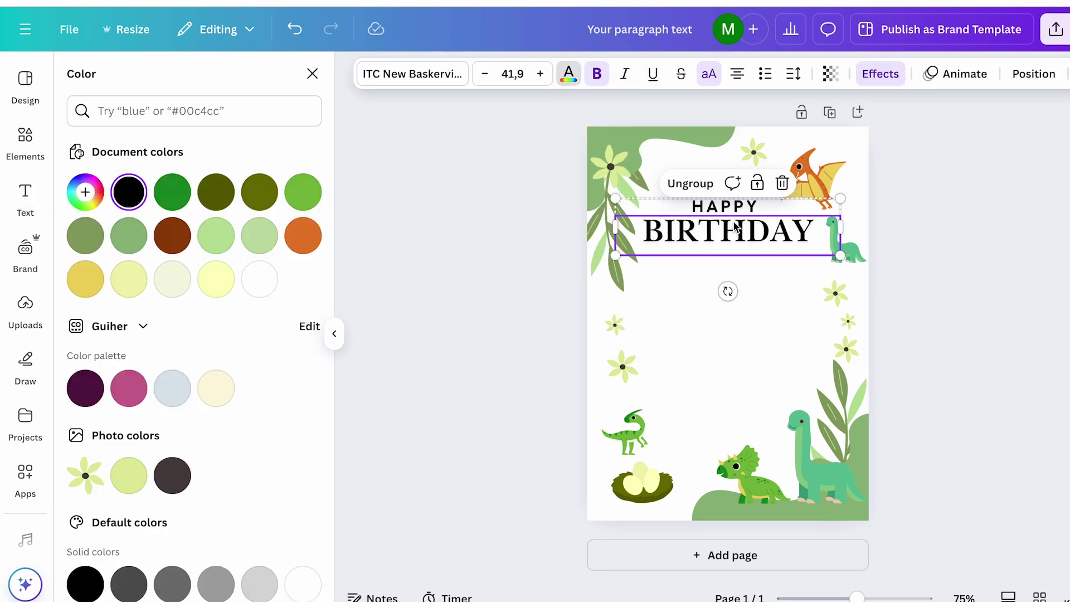
{"action": "left_click", "coordinate": [725, 206]}
{"action": "left_click", "coordinate": [725, 206]}
{"action": "left_click", "coordinate": [172, 192]}
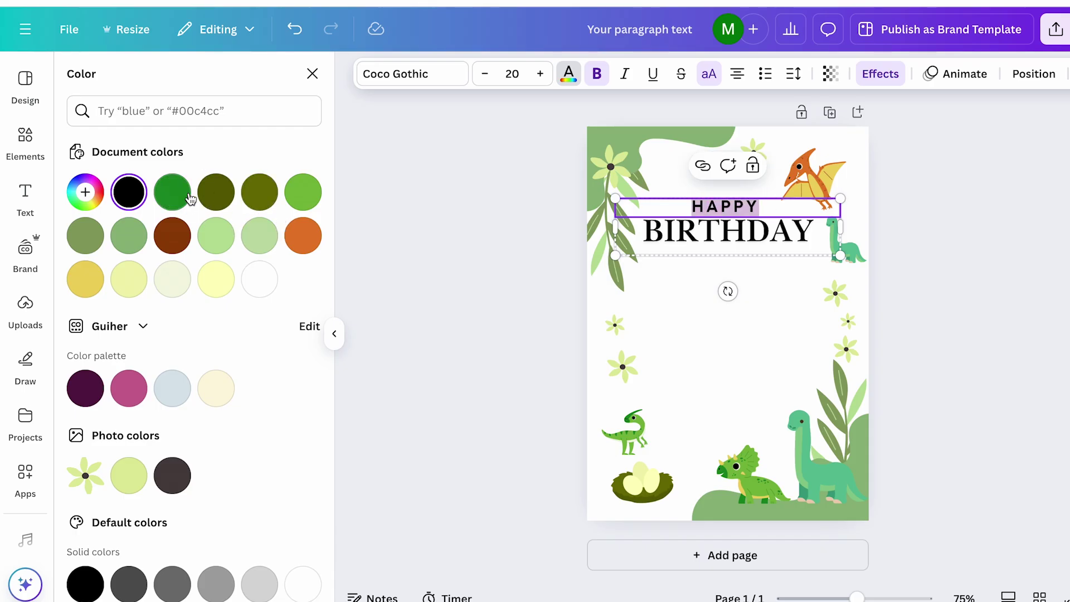
Color the word BIRTHDAY in the heading dark olive #5D6000 from the document colors
{"action": "left_click", "coordinate": [811, 232]}
{"action": "left_click_drag", "start_coordinate": [812, 232], "coordinate": [642, 232]}
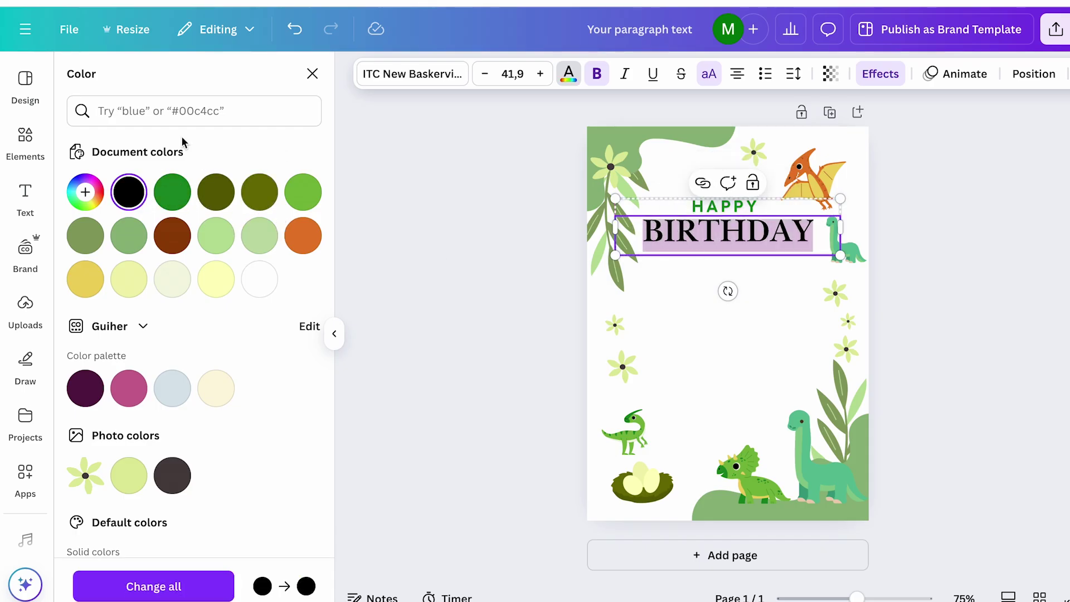
{"action": "left_click", "coordinate": [225, 200]}
Try sampling a color for BIRTHDAY from the page background and the green #198C24 from the crested dinosaur
{"action": "left_click", "coordinate": [88, 192]}
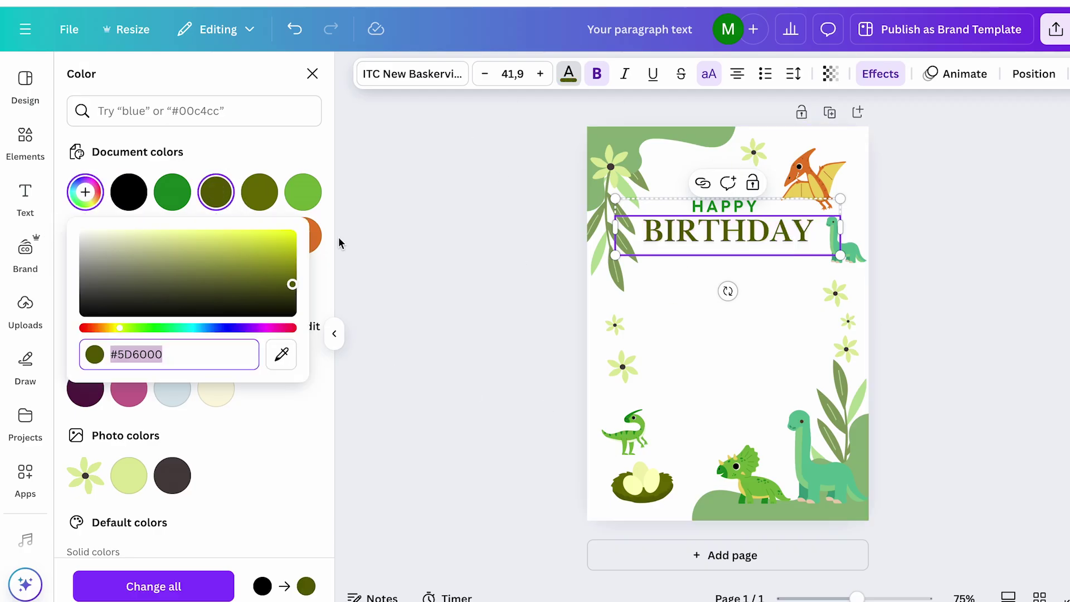
{"action": "left_click", "coordinate": [281, 354]}
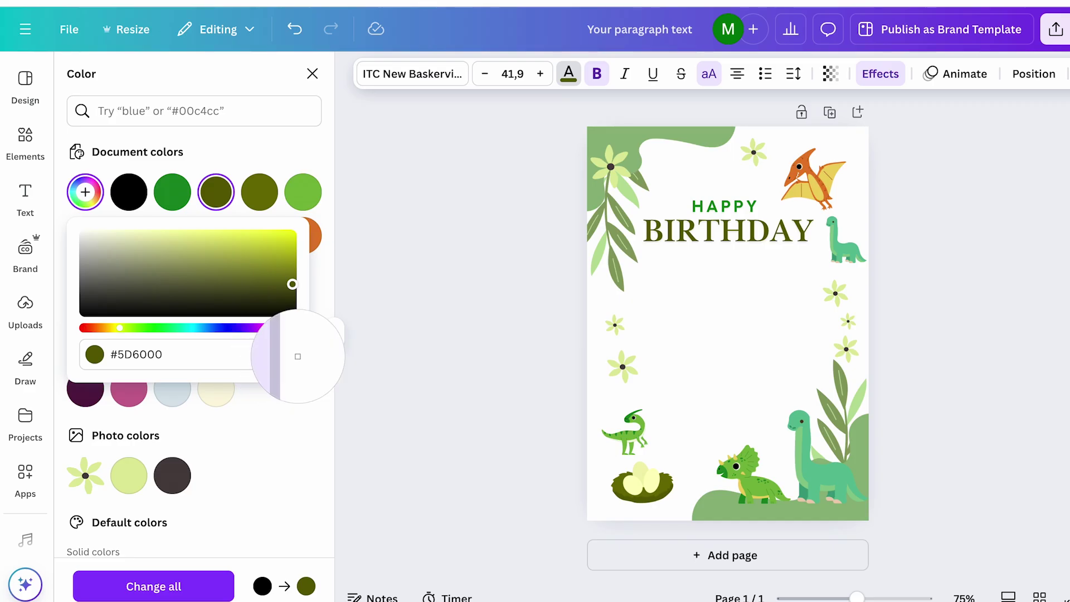
{"action": "left_click", "coordinate": [669, 369]}
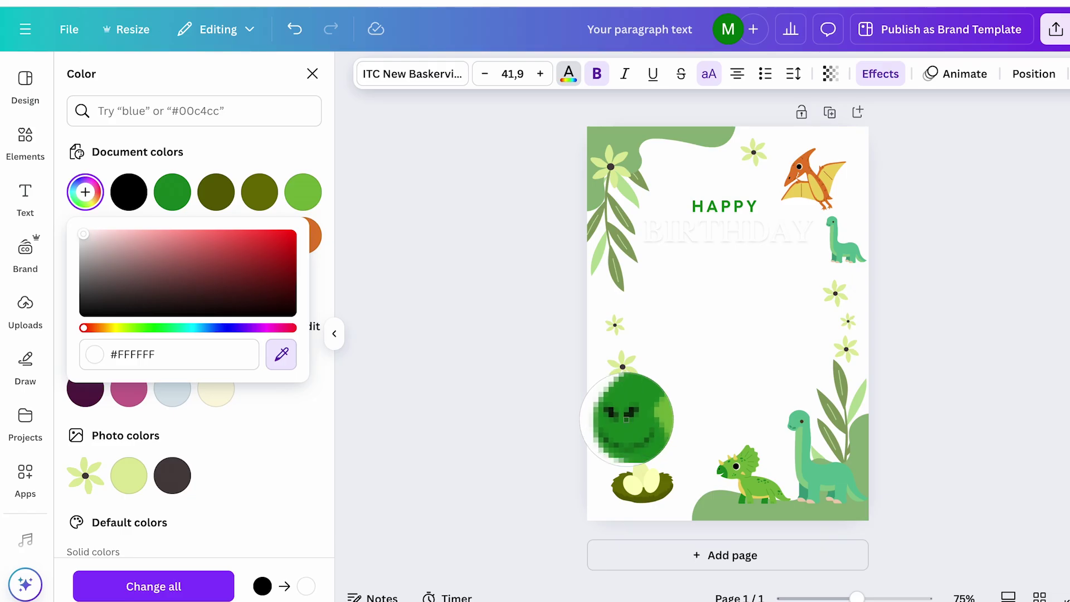
{"action": "left_click", "coordinate": [627, 417]}
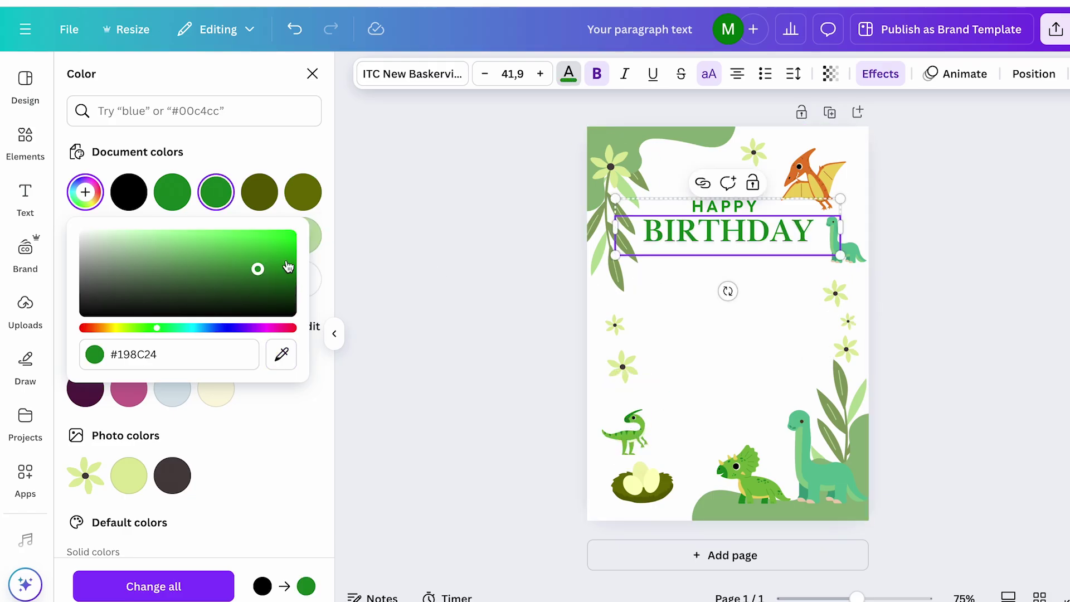
Set the word BIRTHDAY to the lighter olive #6D7100 from the document colors and deselect the heading
{"action": "left_click", "coordinate": [275, 200]}
{"action": "left_click", "coordinate": [269, 200]}
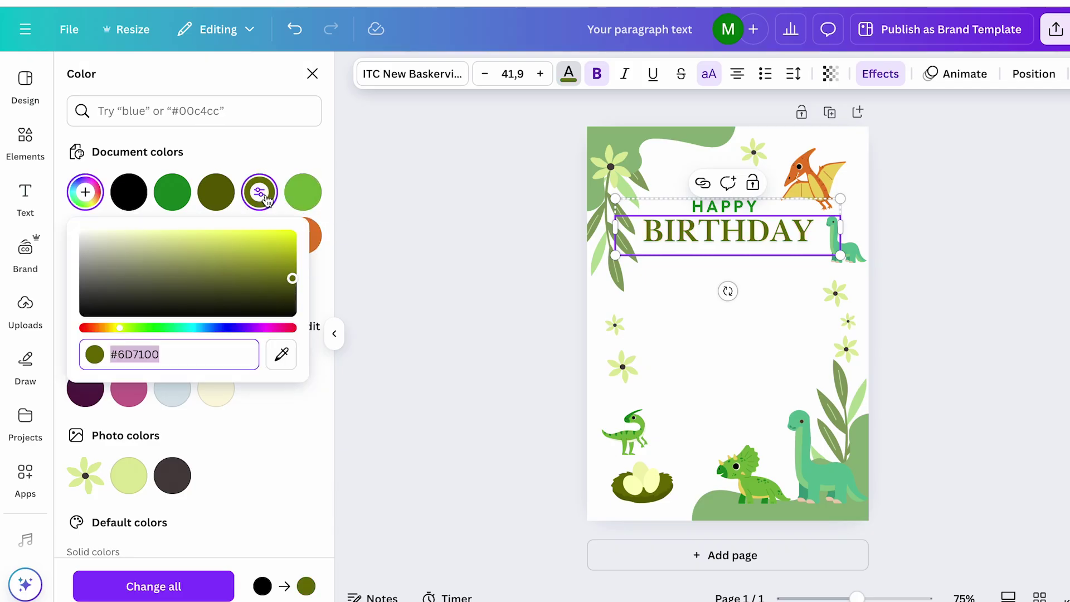
{"action": "key", "text": "Escape"}
{"action": "left_click", "coordinate": [934, 270]}
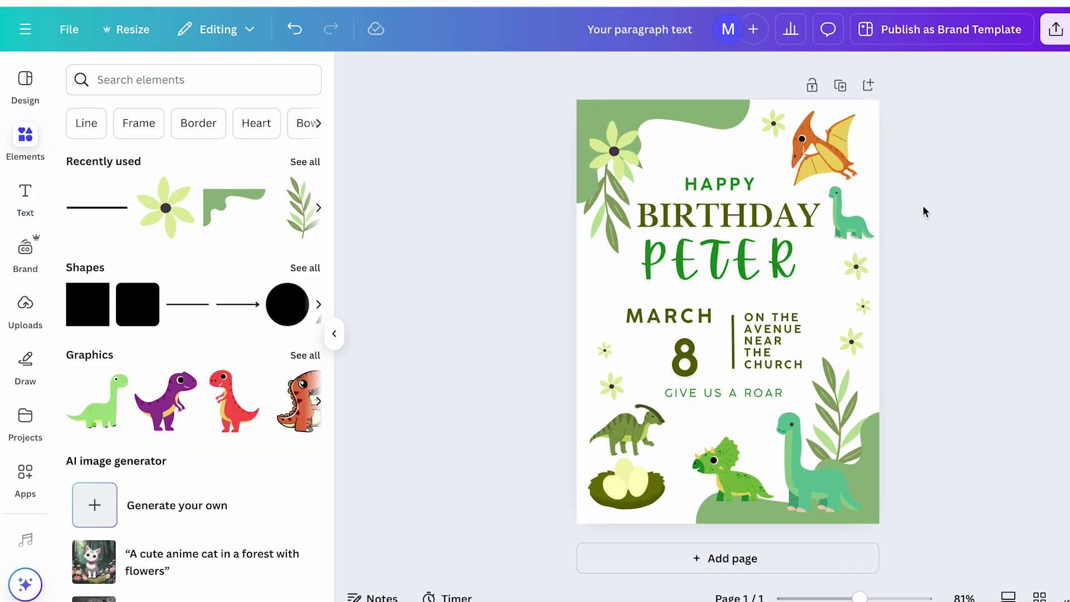
Add a blank second page below the finished invitation
{"action": "left_click", "coordinate": [760, 552]}
{"action": "scroll", "coordinate": [772, 455], "scroll_direction": "up", "scroll_amount": 5}
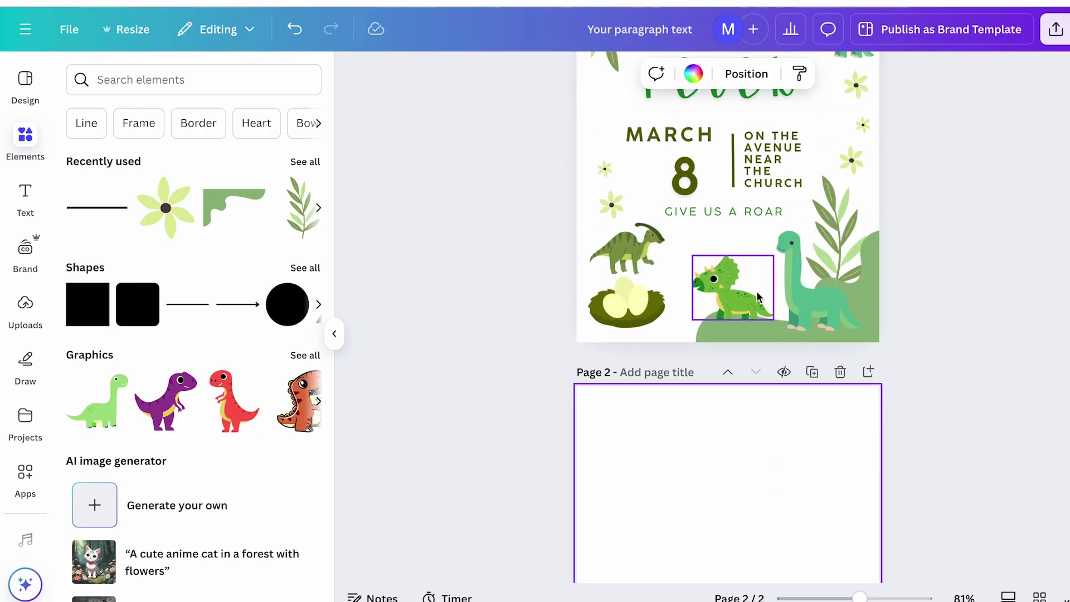
{"action": "scroll", "coordinate": [758, 298], "scroll_direction": "down", "scroll_amount": 5}
{"action": "scroll", "coordinate": [758, 297], "scroll_direction": "down", "scroll_amount": 3}
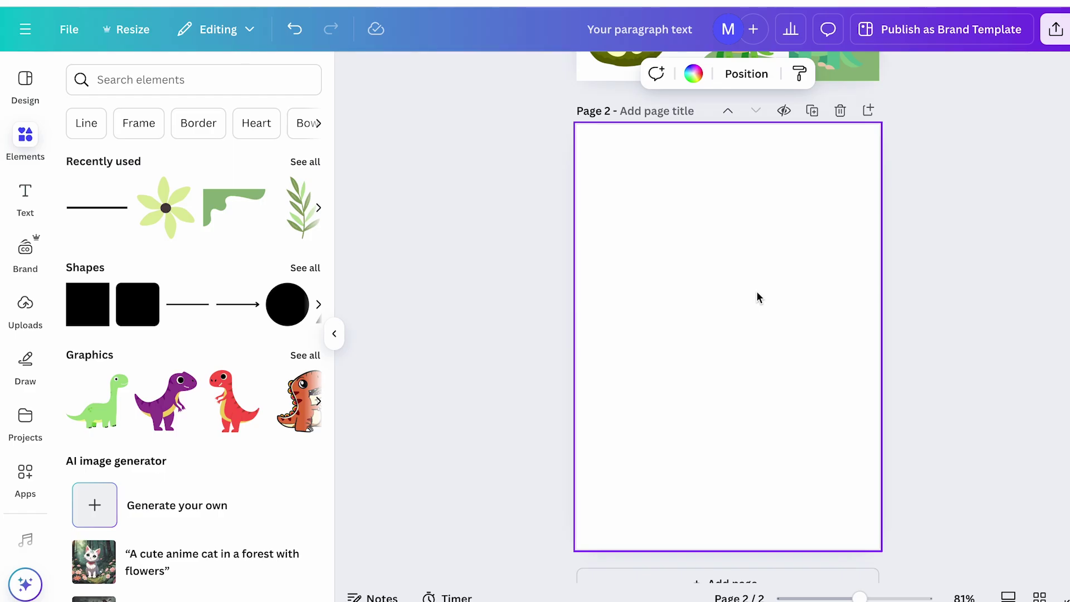
{"action": "scroll", "coordinate": [880, 232], "scroll_direction": "up", "scroll_amount": 5}
{"action": "scroll", "coordinate": [863, 277], "scroll_direction": "down", "scroll_amount": 3}
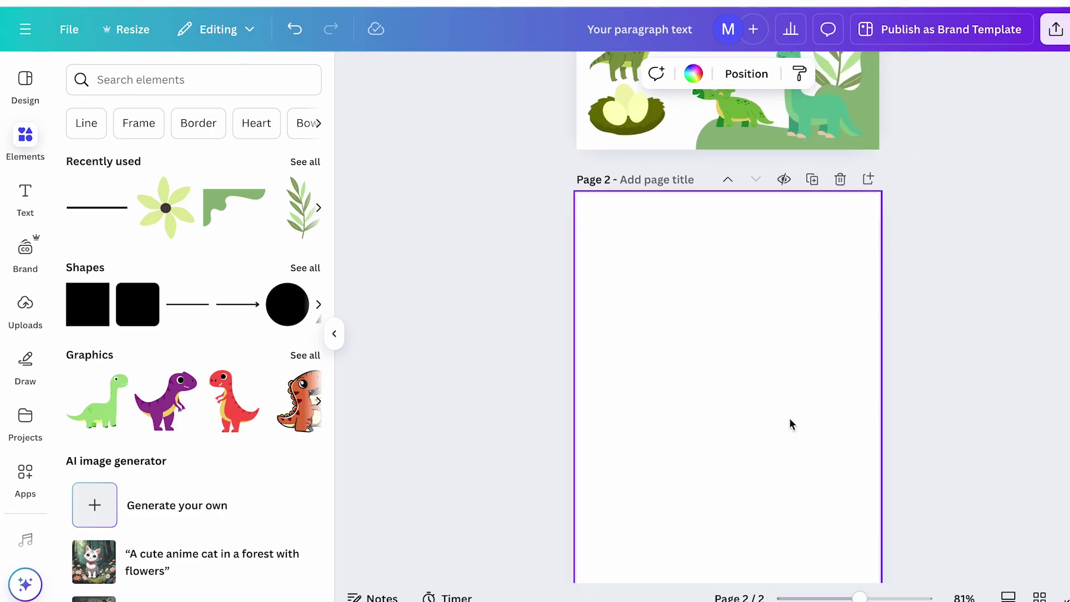
{"action": "scroll", "coordinate": [791, 424], "scroll_direction": "down", "scroll_amount": 2}
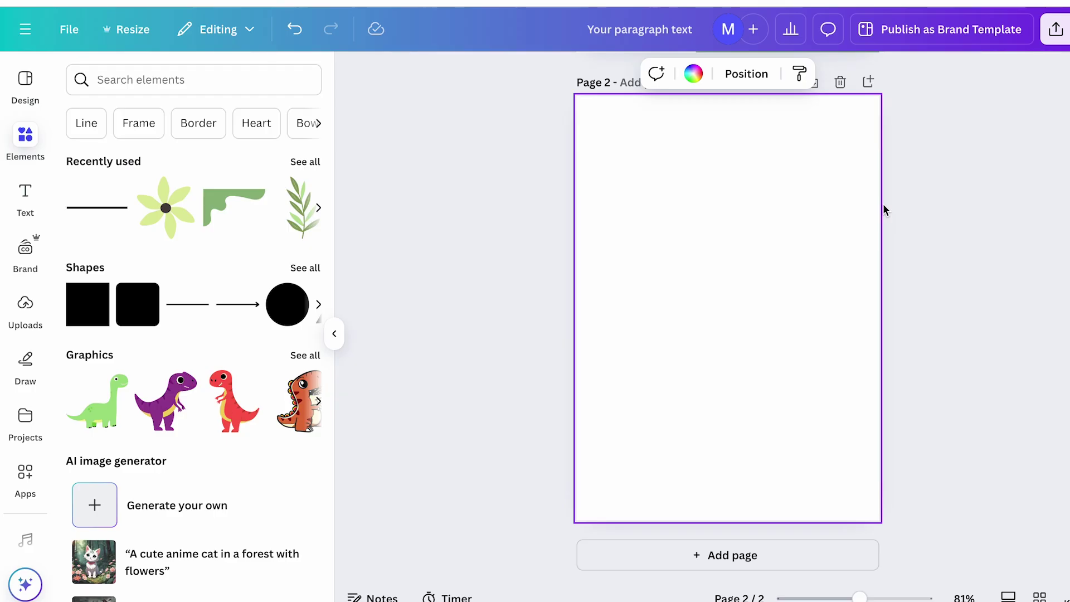
Copy page 1's triceratops, long-necked dinosaur, leaves and green blob to page 2's lower-right corner and enlarge them together
{"action": "scroll", "coordinate": [885, 210], "scroll_direction": "up", "scroll_amount": 5}
{"action": "left_click_drag", "start_coordinate": [901, 277], "coordinate": [814, 443]}
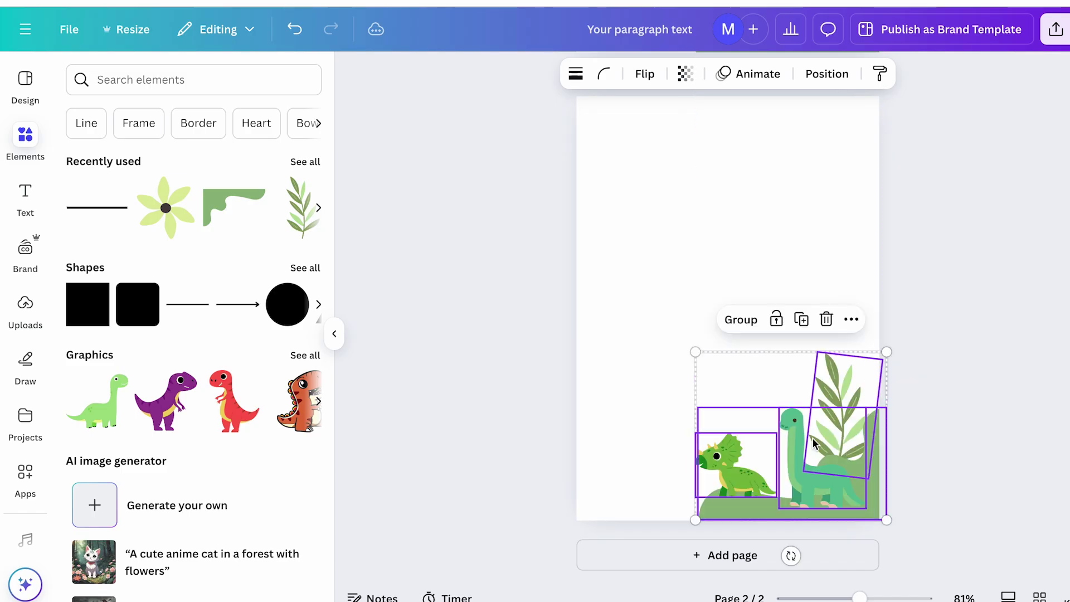
{"action": "left_click_drag", "start_coordinate": [695, 353], "coordinate": [601, 294]}
{"action": "left_click_drag", "start_coordinate": [743, 425], "coordinate": [754, 426]}
Duplicate page 1's upper-left blob, flower and hanging leaves and place them enlarged in page 2's upper-left corner
{"action": "scroll", "coordinate": [755, 425], "scroll_direction": "up", "scroll_amount": 5}
{"action": "left_click_drag", "start_coordinate": [543, 139], "coordinate": [644, 174]}
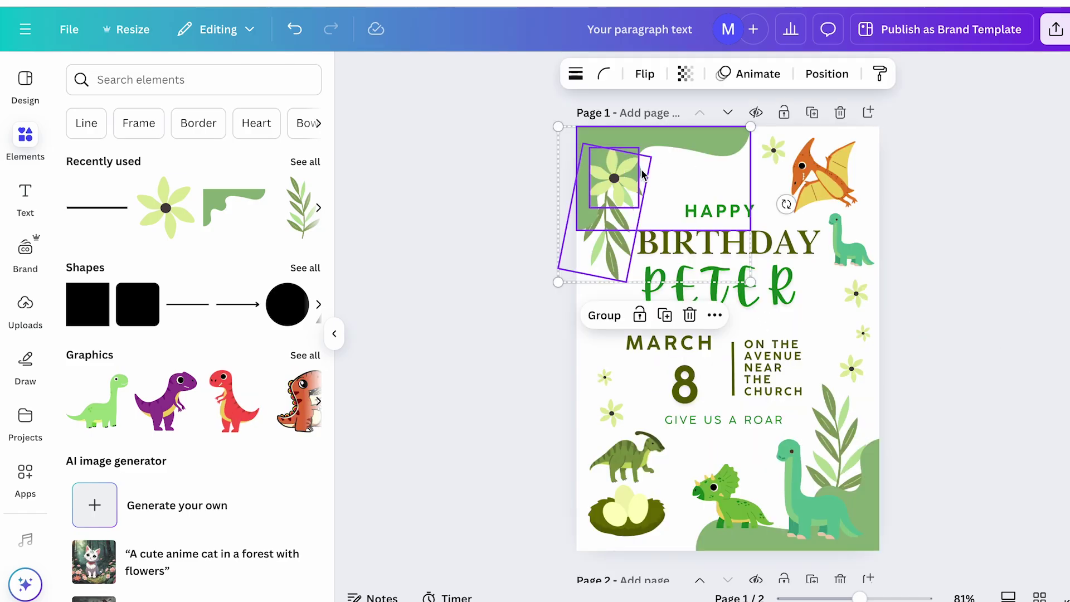
{"action": "left_click", "coordinate": [664, 315]}
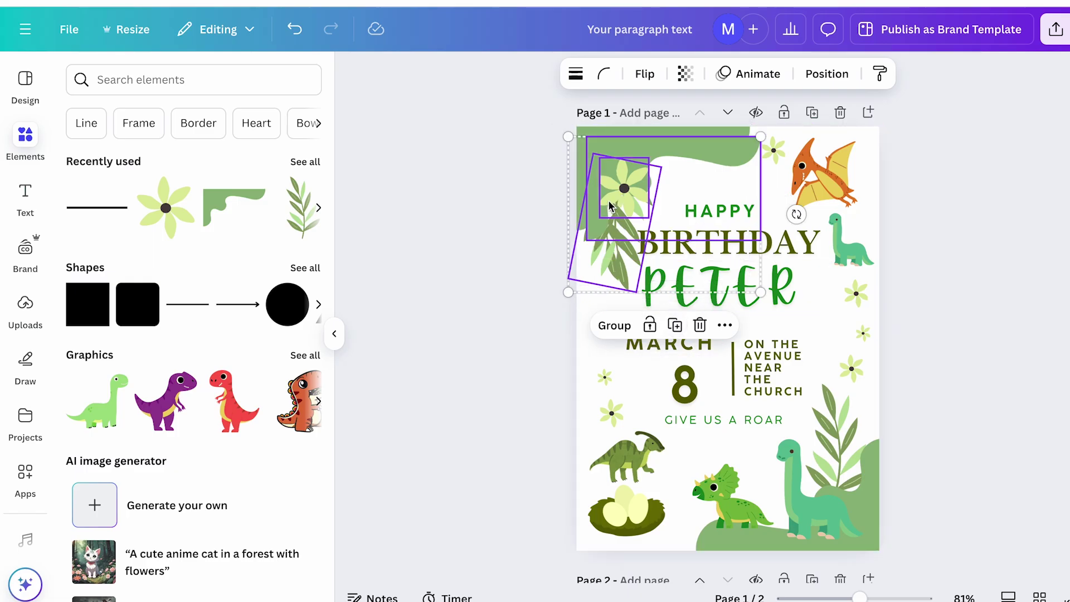
{"action": "left_click_drag", "start_coordinate": [609, 206], "coordinate": [600, 353]}
{"action": "scroll", "coordinate": [600, 352], "scroll_direction": "down", "scroll_amount": 5}
{"action": "scroll", "coordinate": [729, 387], "scroll_direction": "down", "scroll_amount": 2}
{"action": "left_click", "coordinate": [890, 247]}
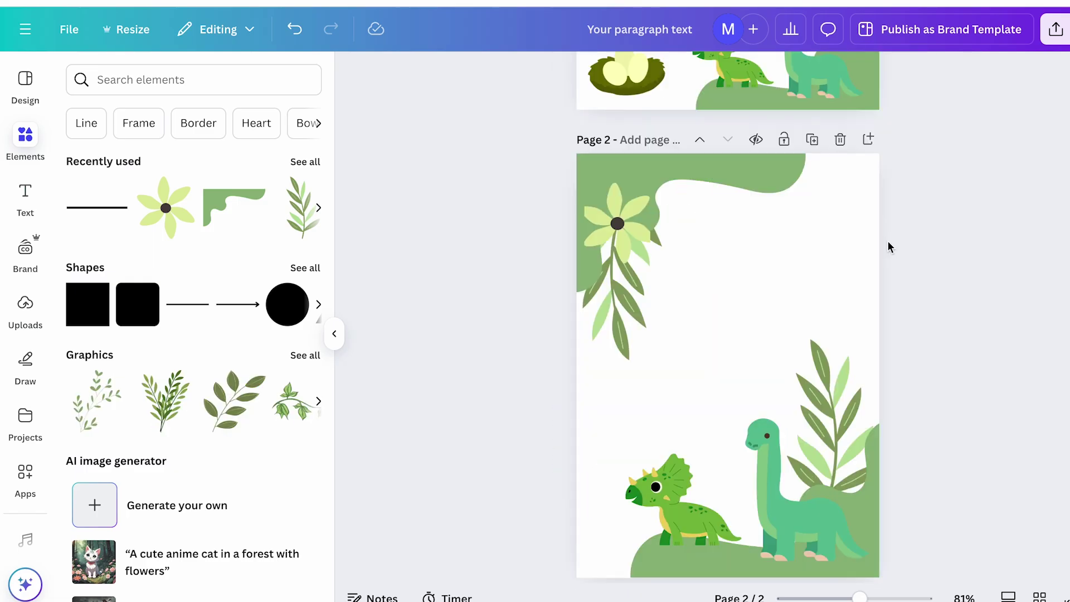
Copy the long-necked dinosaur from page 1 and place it in the upper middle of page 2
{"action": "scroll", "coordinate": [891, 247], "scroll_direction": "up", "scroll_amount": 4}
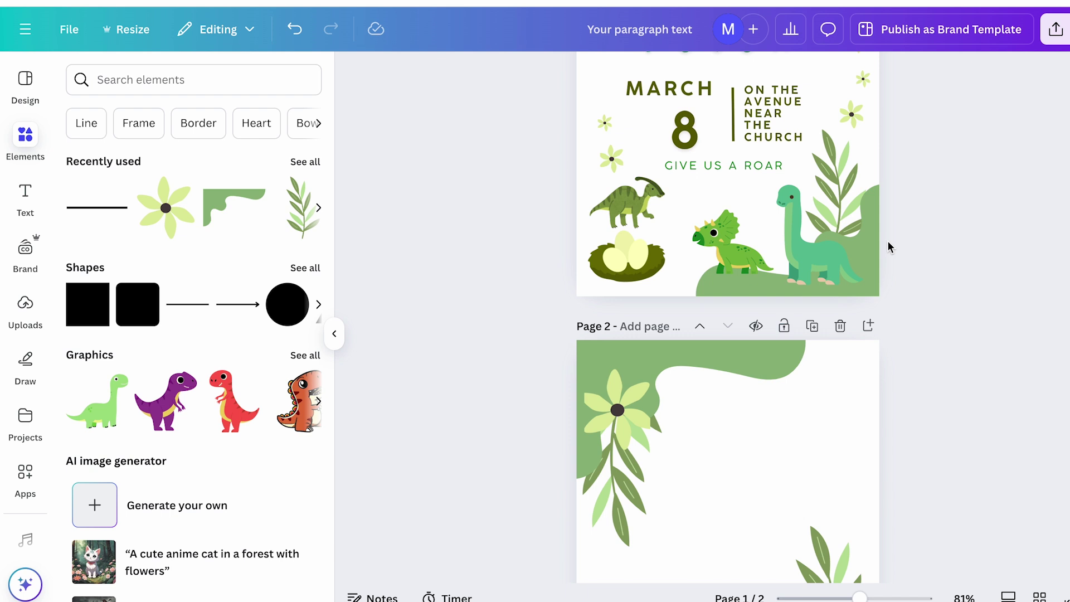
{"action": "scroll", "coordinate": [888, 244], "scroll_direction": "up", "scroll_amount": 1}
{"action": "scroll", "coordinate": [889, 243], "scroll_direction": "down", "scroll_amount": 2}
{"action": "left_click", "coordinate": [814, 223]}
{"action": "left_click", "coordinate": [816, 140]}
{"action": "left_click_drag", "start_coordinate": [819, 212], "coordinate": [749, 431]}
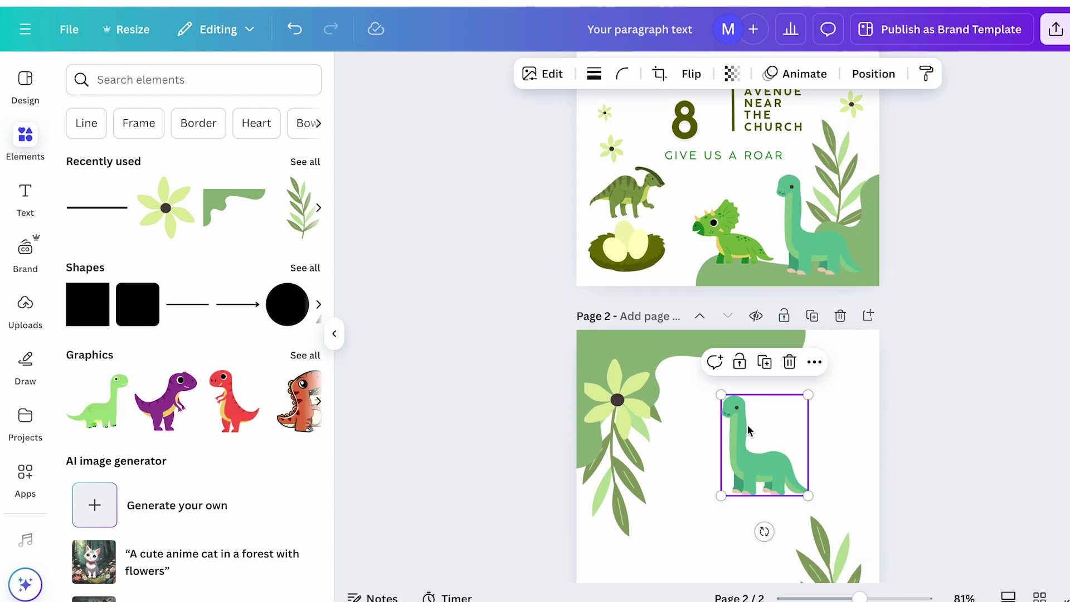
Delete page 2's lower-right long-necked dinosaur, then enlarge the remaining copy and arrange it beside the triceratops at the lower right
{"action": "scroll", "coordinate": [747, 435], "scroll_direction": "down", "scroll_amount": 5}
{"action": "left_click", "coordinate": [786, 440]}
{"action": "key", "text": "Delete"}
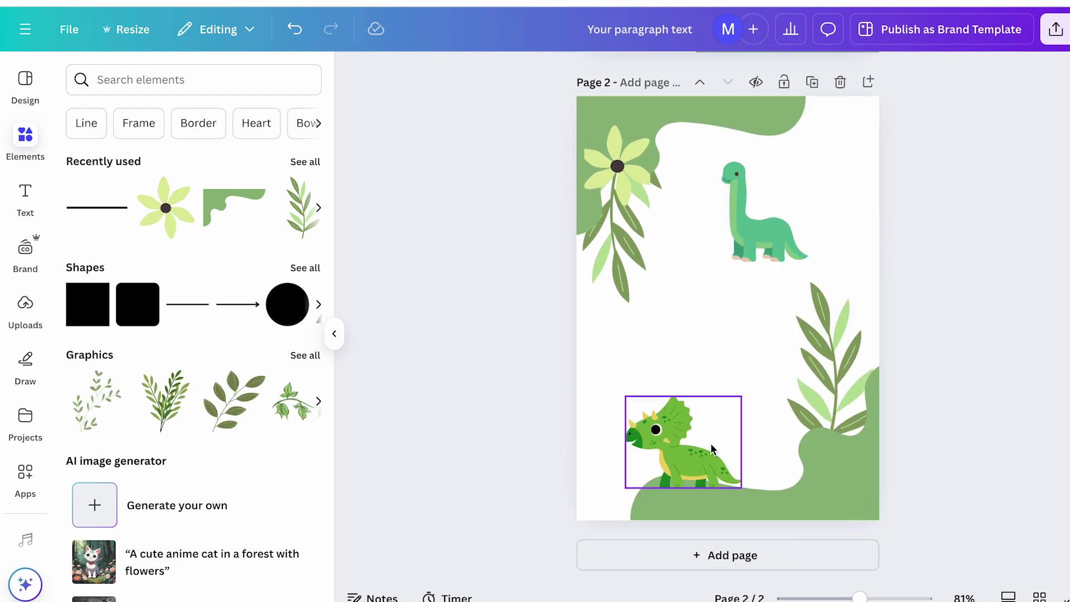
{"action": "left_click_drag", "start_coordinate": [712, 450], "coordinate": [799, 463]}
{"action": "left_click_drag", "start_coordinate": [737, 209], "coordinate": [795, 372]}
{"action": "left_click_drag", "start_coordinate": [741, 320], "coordinate": [731, 309]}
Copy the orange pterodactyl from page 1 and place it enlarged in page 2's upper-right area
{"action": "scroll", "coordinate": [755, 452], "scroll_direction": "up", "scroll_amount": 3}
{"action": "scroll", "coordinate": [756, 452], "scroll_direction": "down", "scroll_amount": 3}
{"action": "left_click_drag", "start_coordinate": [769, 527], "coordinate": [691, 515]}
{"action": "left_click", "coordinate": [756, 444]}
{"action": "left_click", "coordinate": [724, 402]}
{"action": "left_click_drag", "start_coordinate": [776, 435], "coordinate": [886, 542]}
{"action": "left_click_drag", "start_coordinate": [767, 490], "coordinate": [791, 509]}
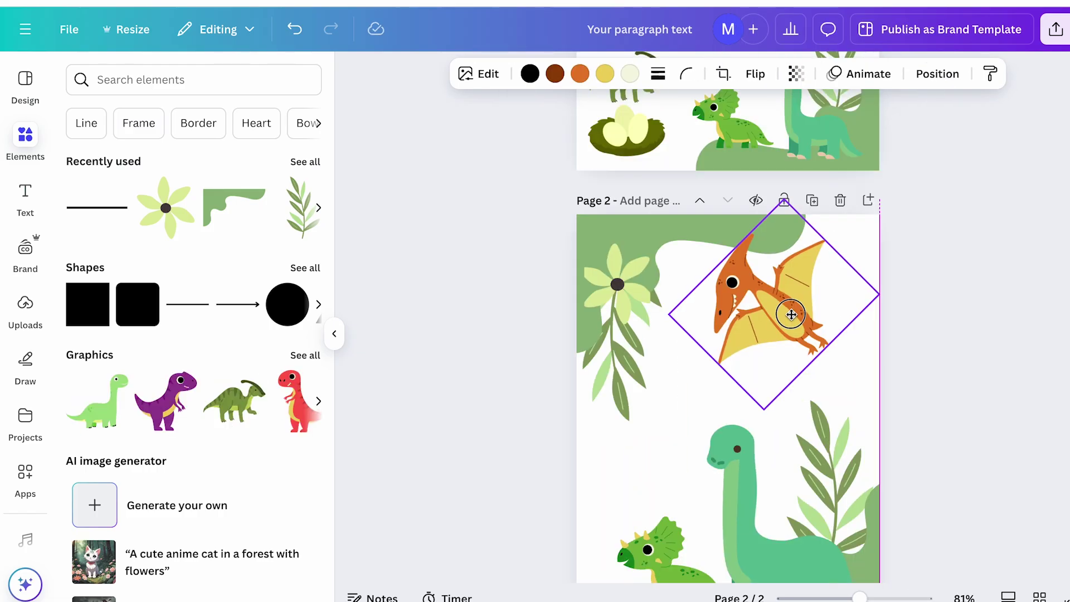
{"action": "left_click", "coordinate": [960, 354]}
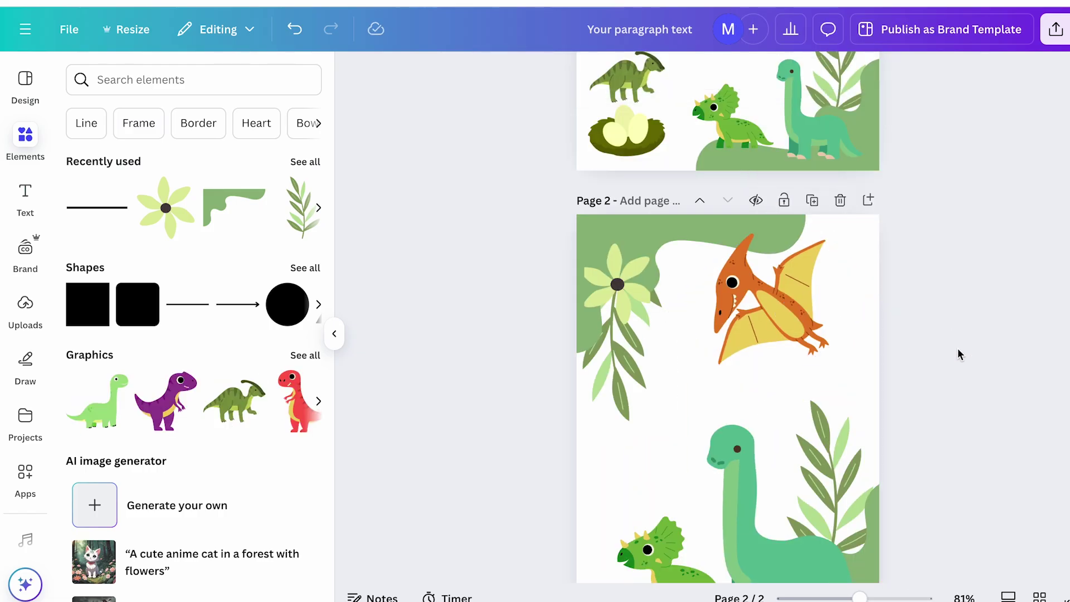
Review pages 1 and 2 of the invitation one after the other
{"action": "scroll", "coordinate": [960, 354], "scroll_direction": "down", "scroll_amount": 2}
{"action": "scroll", "coordinate": [960, 355], "scroll_direction": "up", "scroll_amount": 8}
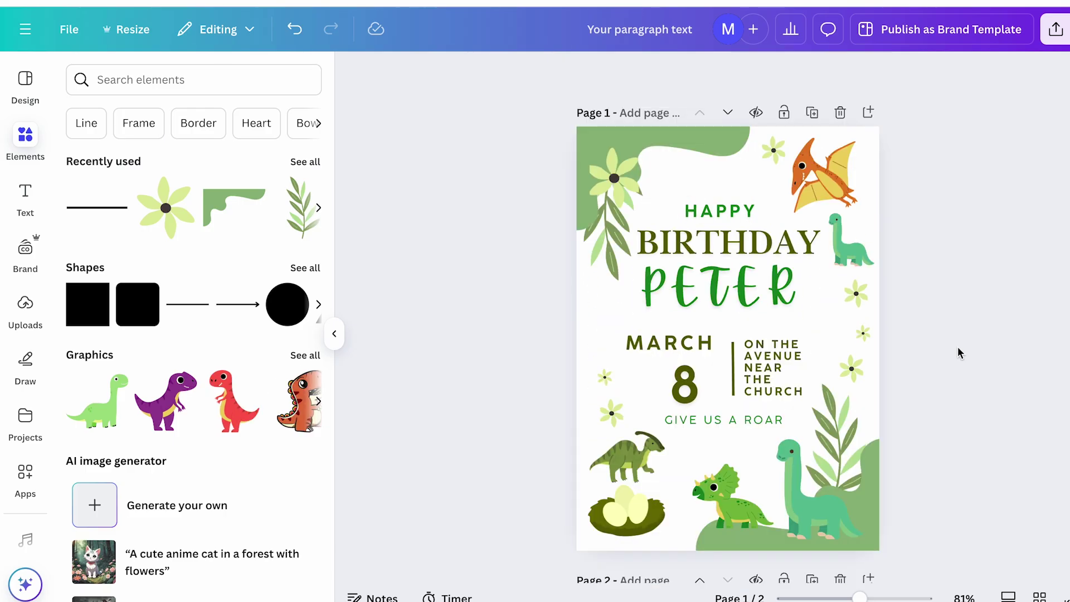
{"action": "scroll", "coordinate": [960, 354], "scroll_direction": "down", "scroll_amount": 1}
{"action": "scroll", "coordinate": [959, 352], "scroll_direction": "down", "scroll_amount": 7}
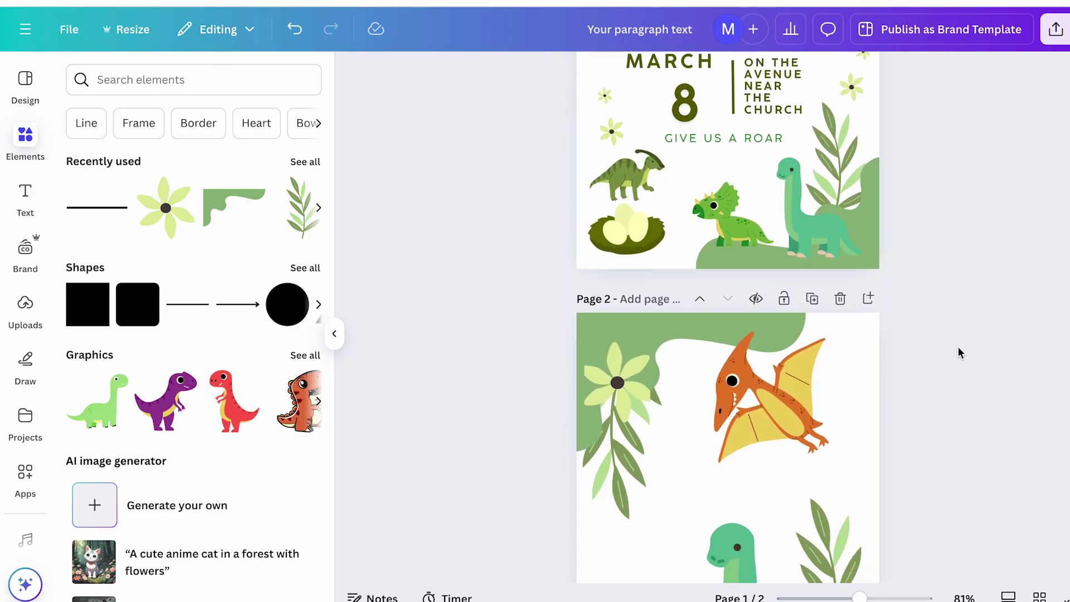
{"action": "scroll", "coordinate": [959, 352], "scroll_direction": "up", "scroll_amount": 8}
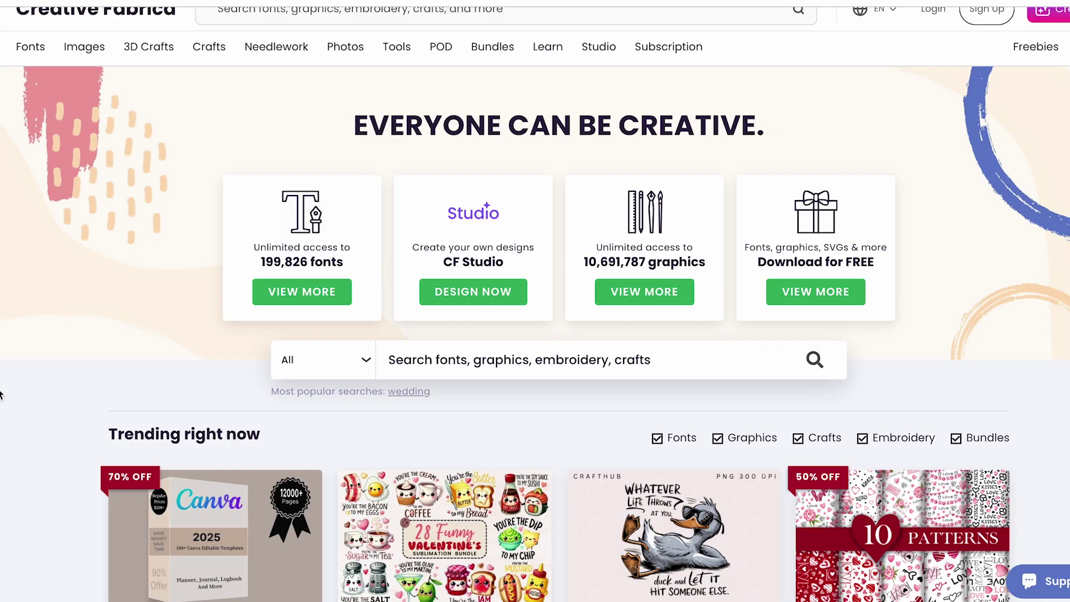
Switch to the Creative Fabrica website and browse the fonts, graphics and bundles trending on its home page
{"action": "scroll", "coordinate": [259, 440], "scroll_direction": "down", "scroll_amount": 3}
{"action": "scroll", "coordinate": [119, 169], "scroll_direction": "up", "scroll_amount": 5}
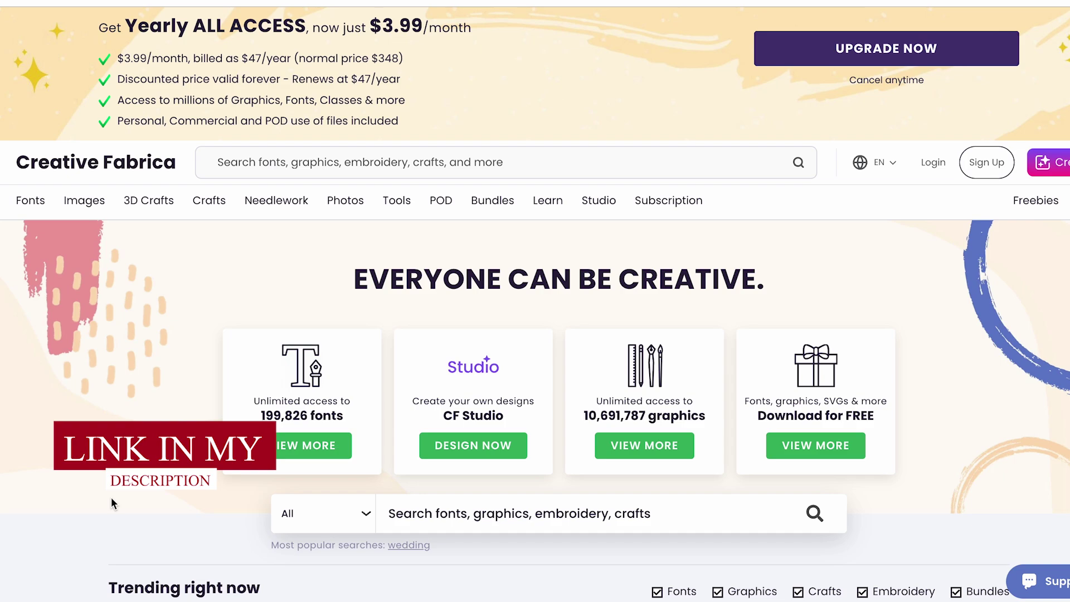
{"action": "scroll", "coordinate": [111, 502], "scroll_direction": "down", "scroll_amount": 15}
{"action": "scroll", "coordinate": [491, 234], "scroll_direction": "down", "scroll_amount": 3}
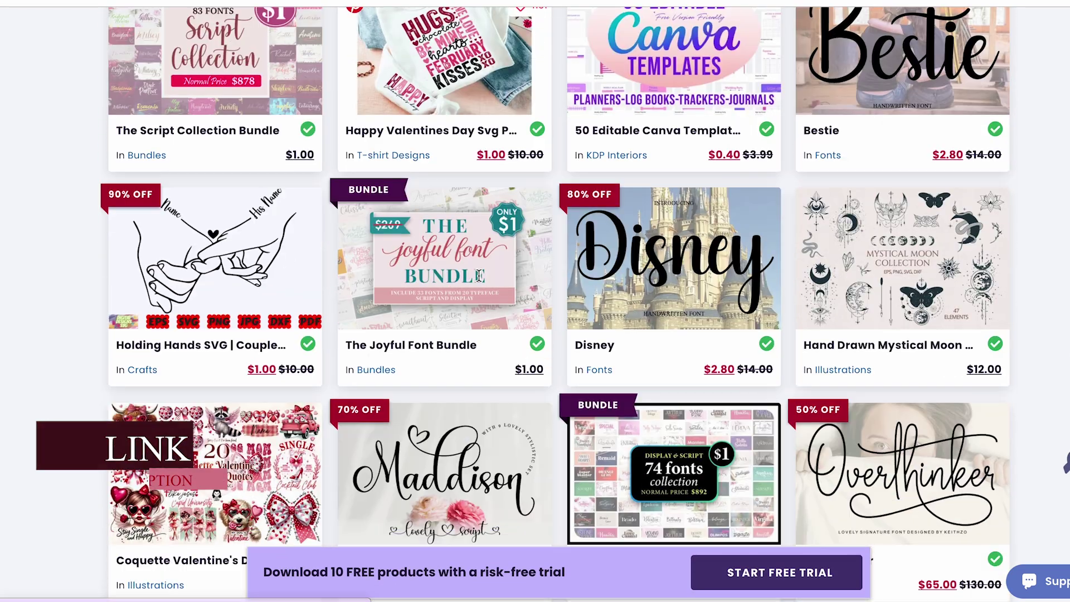
{"action": "scroll", "coordinate": [533, 340], "scroll_direction": "down", "scroll_amount": 5}
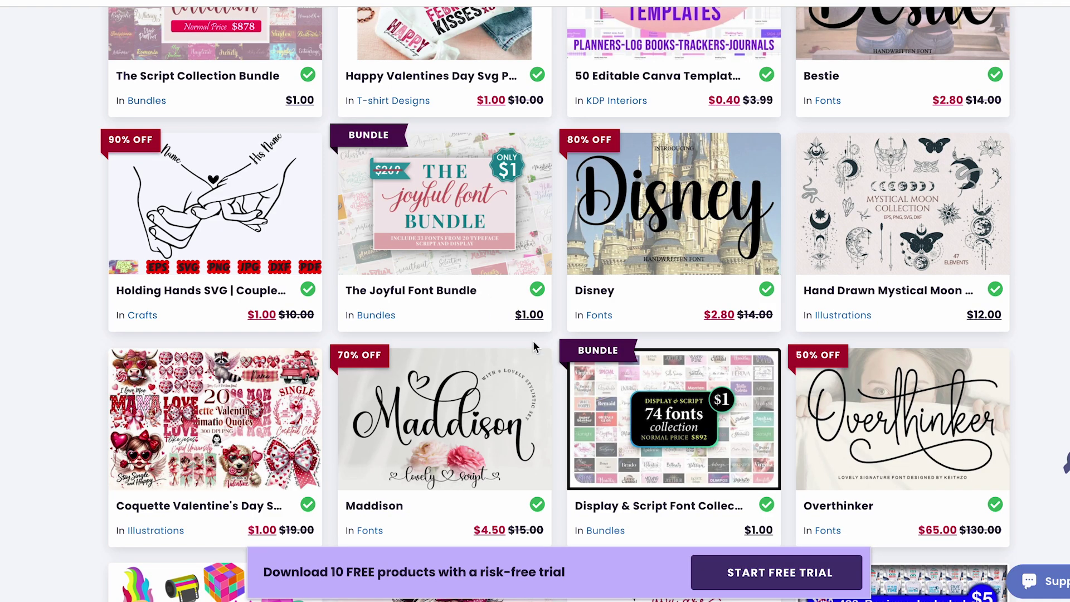
{"action": "scroll", "coordinate": [533, 340], "scroll_direction": "down", "scroll_amount": 5}
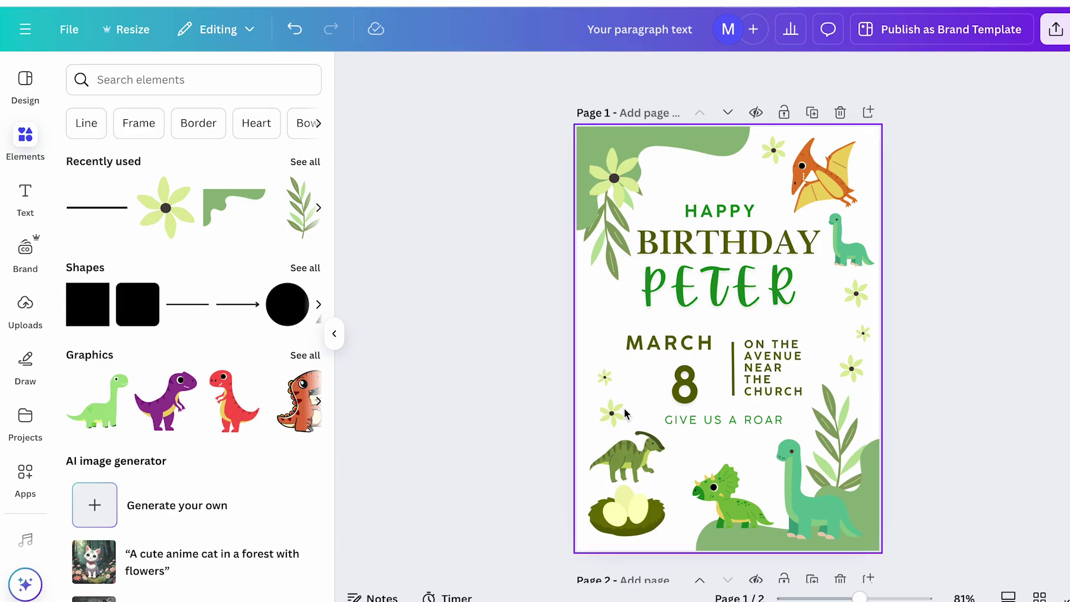
Add a blank third page in Canva and enter "create a cute rex dinosaur" as the Magic Media image prompt
{"action": "key", "text": "ctrl+Return"}
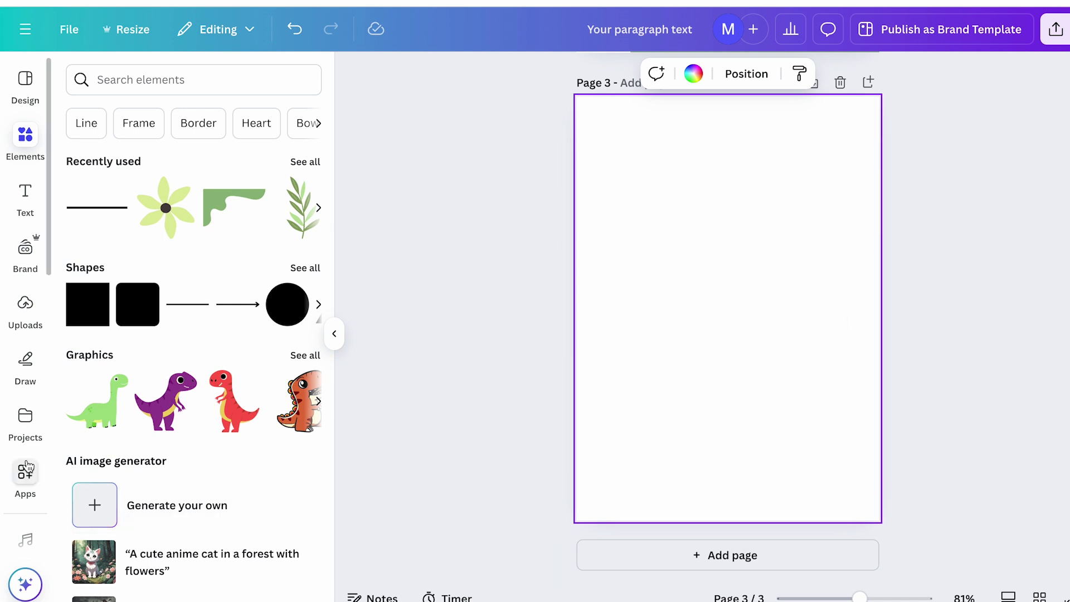
{"action": "scroll", "coordinate": [136, 349], "scroll_direction": "down", "scroll_amount": 3}
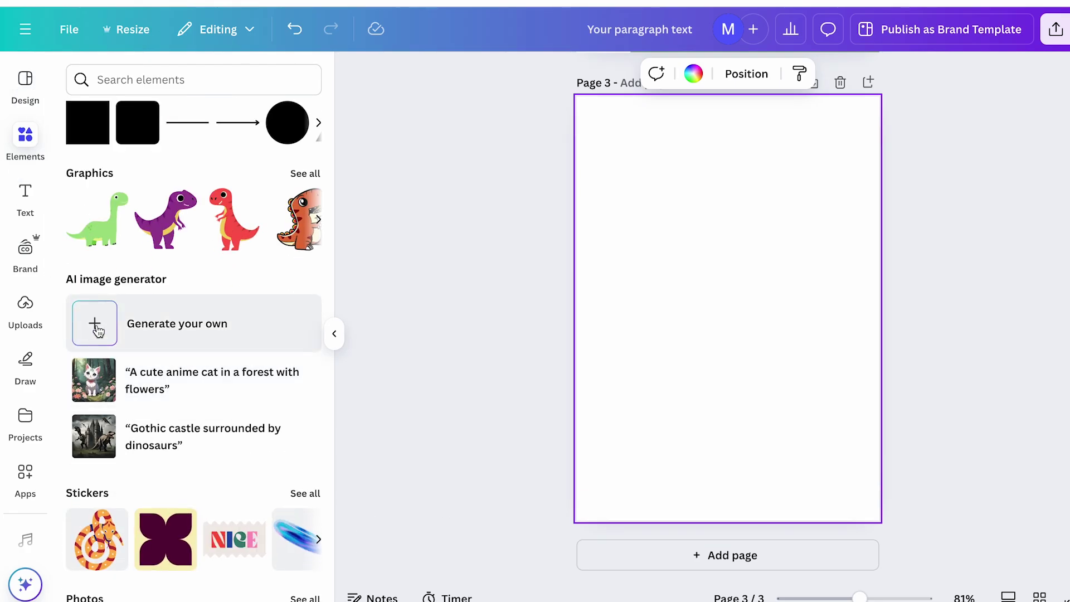
{"action": "left_click", "coordinate": [94, 328]}
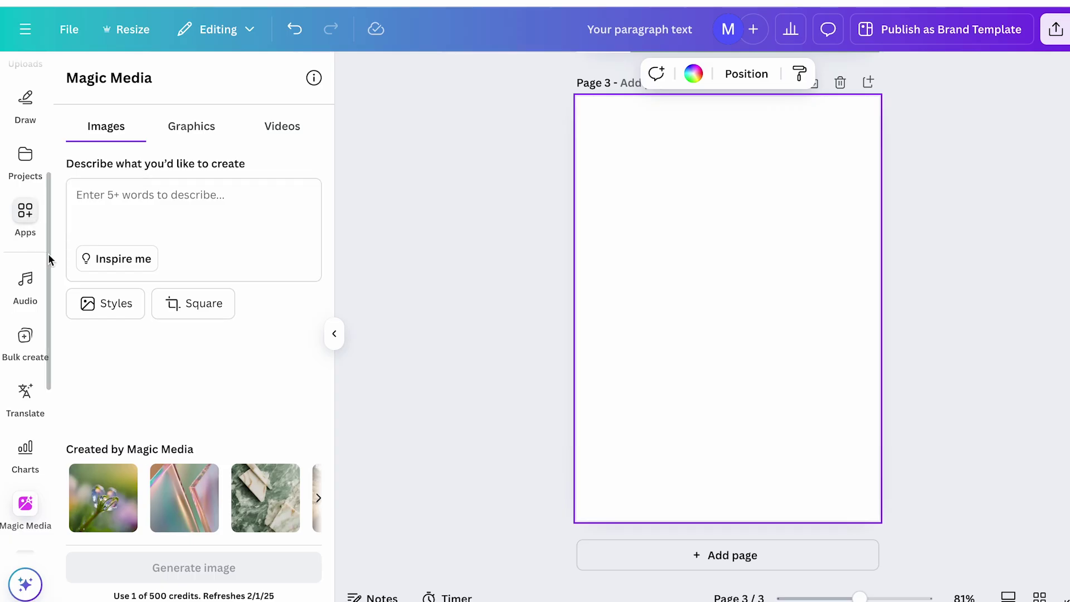
{"action": "left_click", "coordinate": [119, 210]}
{"action": "type", "text": "create a cute rex dinosaur"}
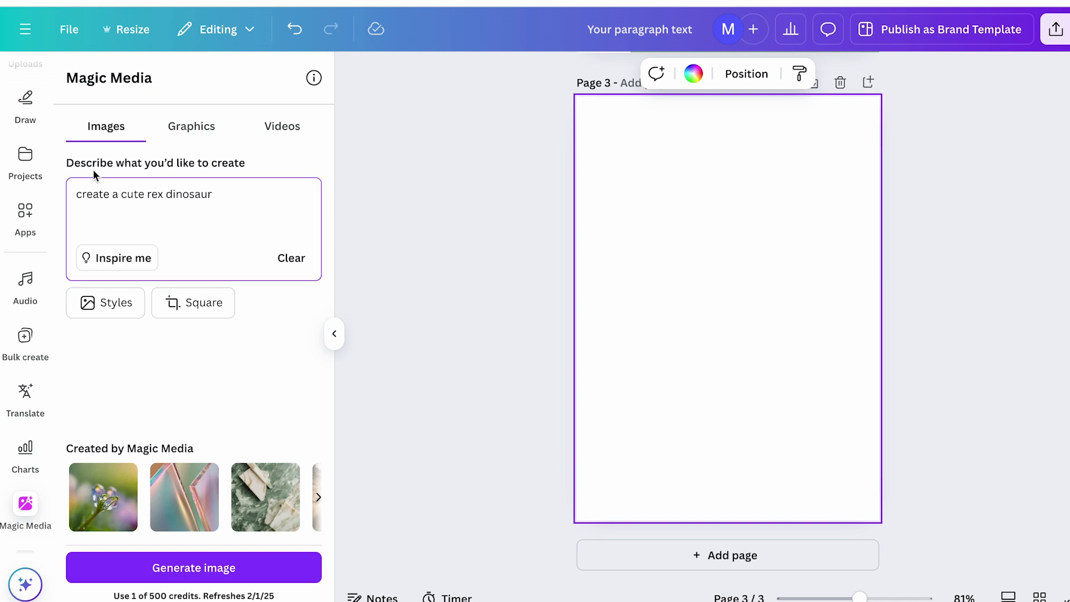
Generate images from the prompt with the Dreamy style and the Portrait layout
{"action": "left_click", "coordinate": [124, 312]}
{"action": "scroll", "coordinate": [168, 345], "scroll_direction": "down", "scroll_amount": 5}
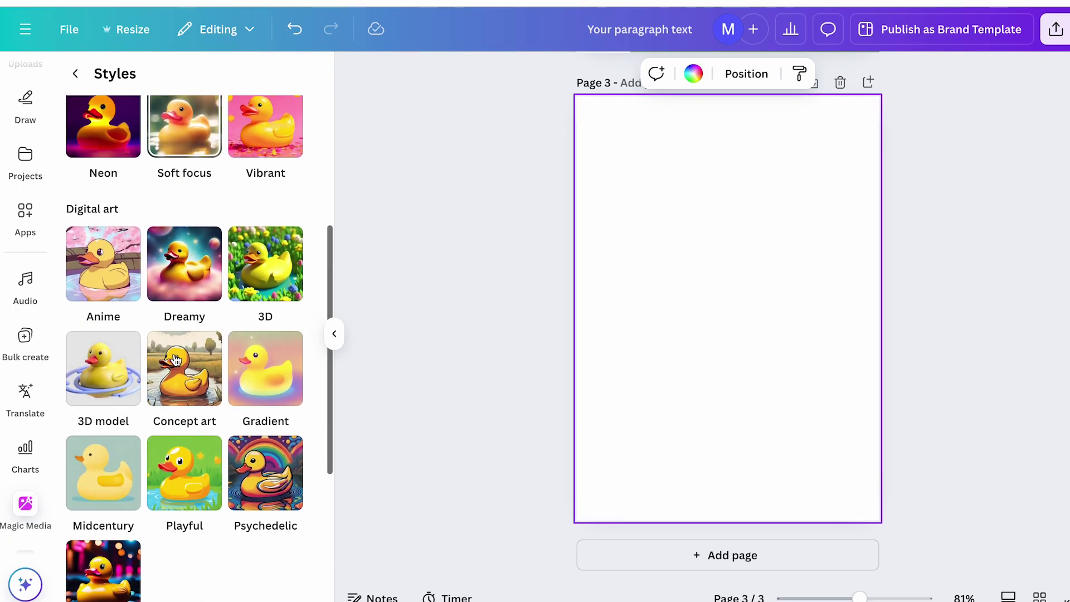
{"action": "scroll", "coordinate": [176, 360], "scroll_direction": "down", "scroll_amount": 2}
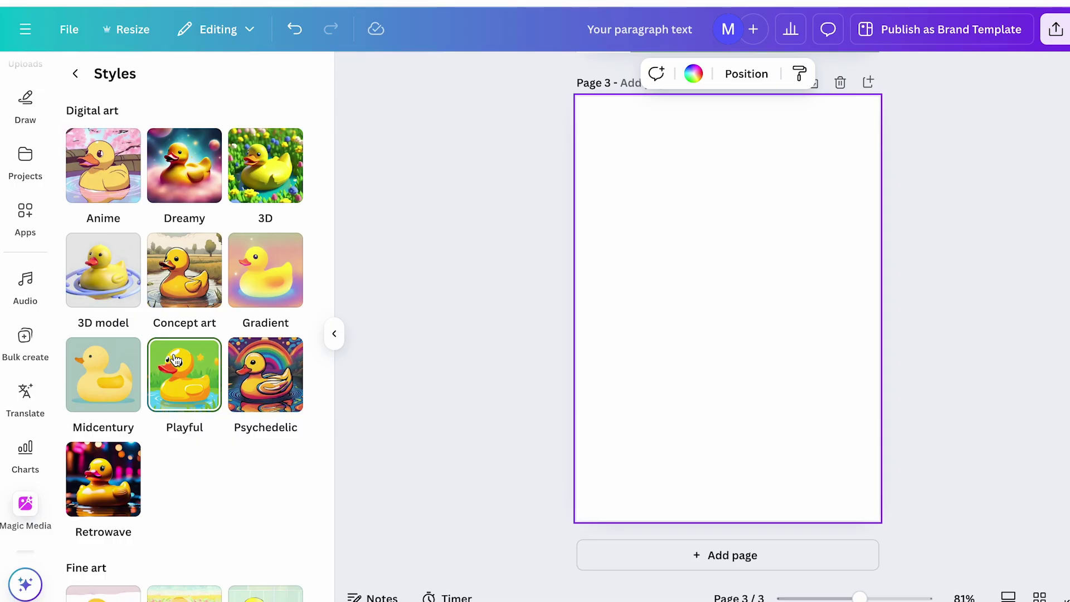
{"action": "scroll", "coordinate": [183, 377], "scroll_direction": "up", "scroll_amount": 5}
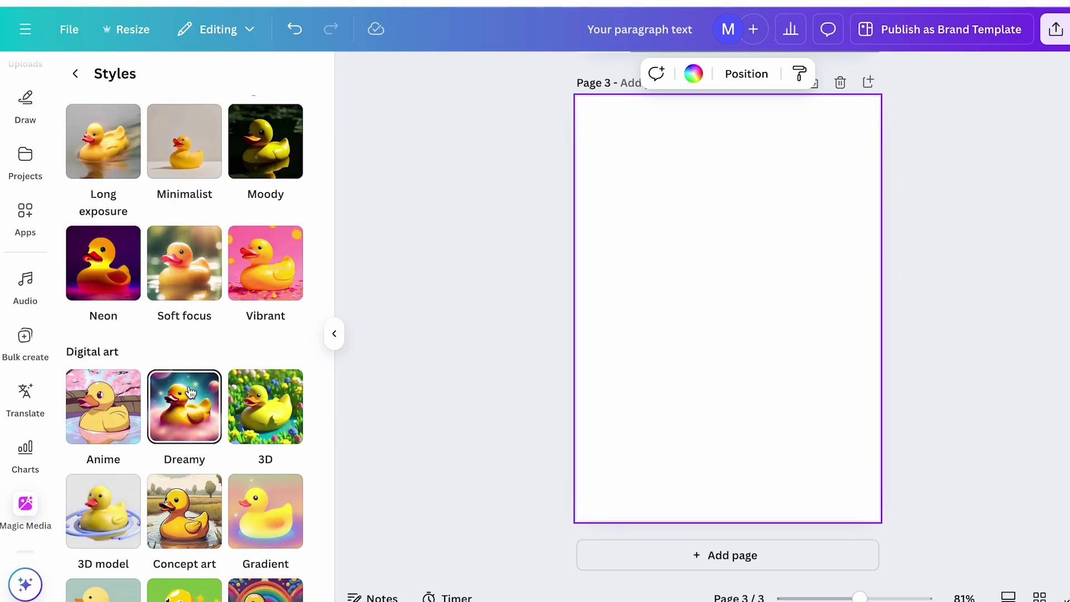
{"action": "scroll", "coordinate": [190, 392], "scroll_direction": "down", "scroll_amount": 1}
{"action": "left_click", "coordinate": [190, 390]}
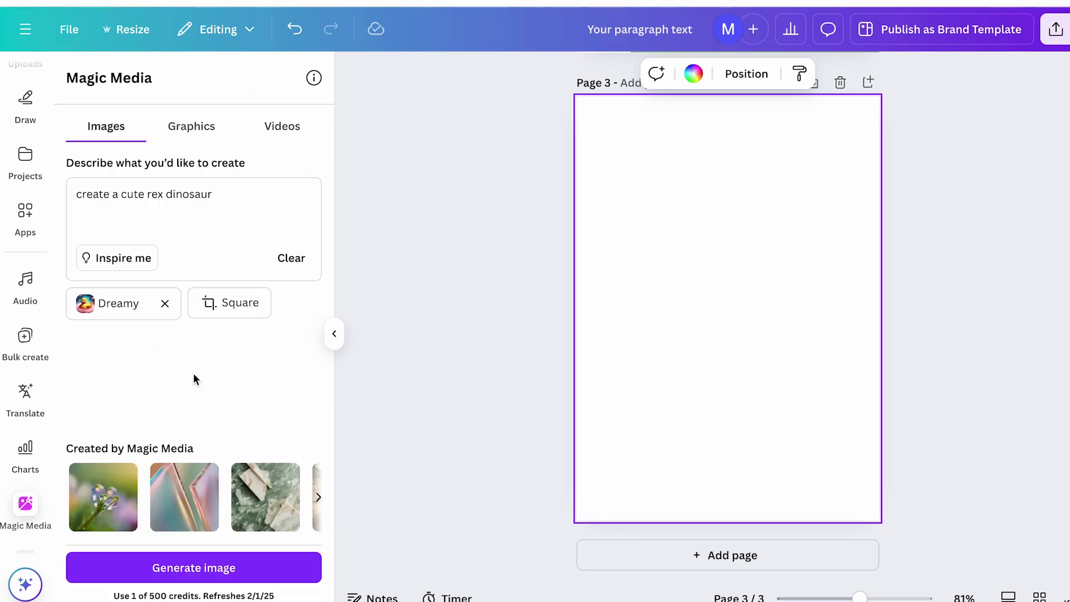
{"action": "left_click", "coordinate": [239, 312]}
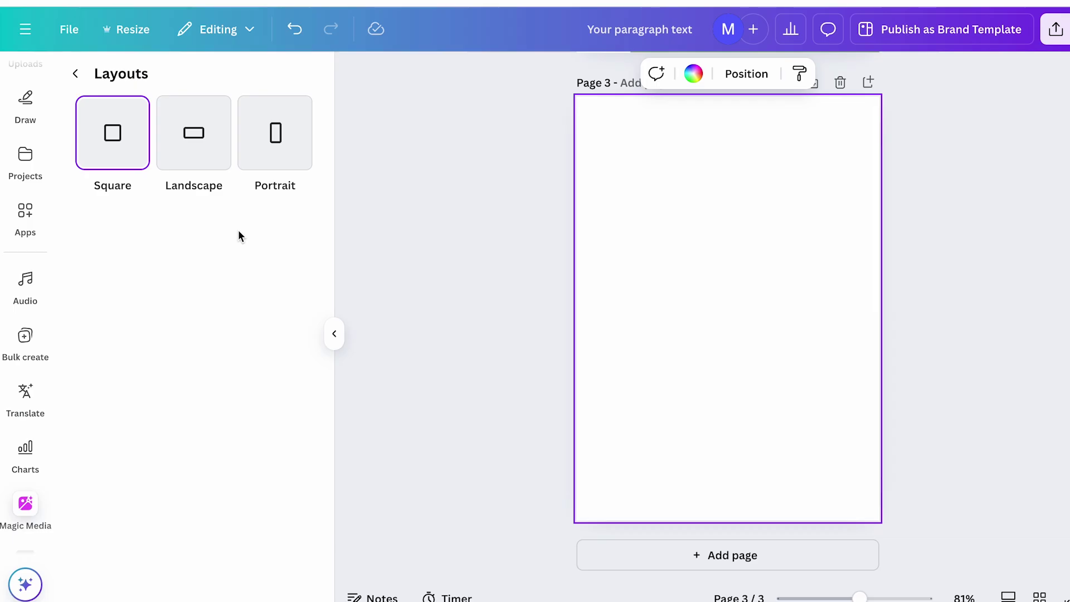
{"action": "left_click", "coordinate": [275, 133]}
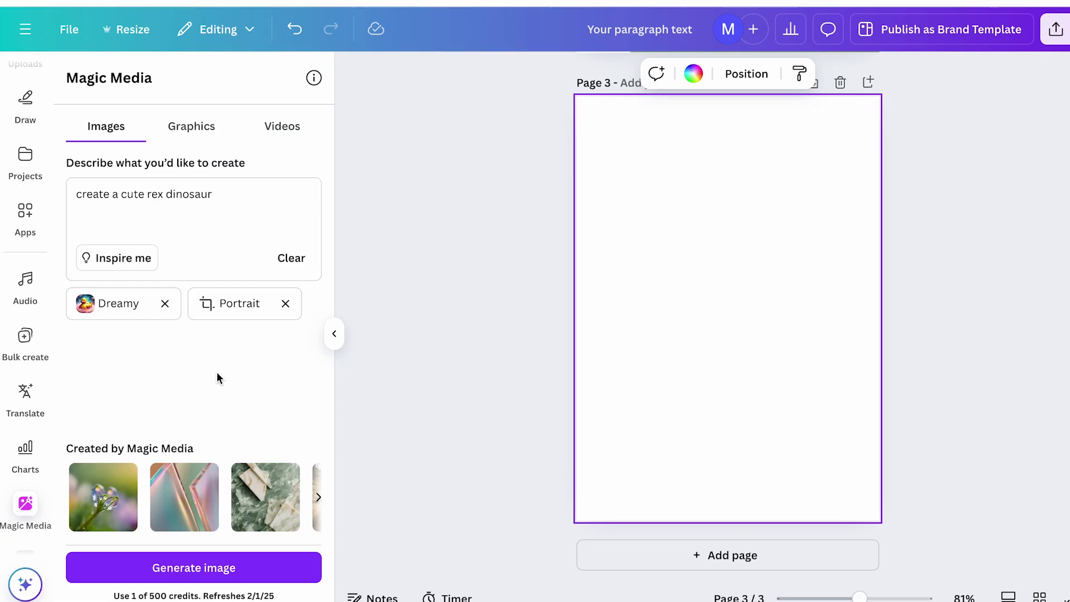
{"action": "left_click", "coordinate": [243, 568]}
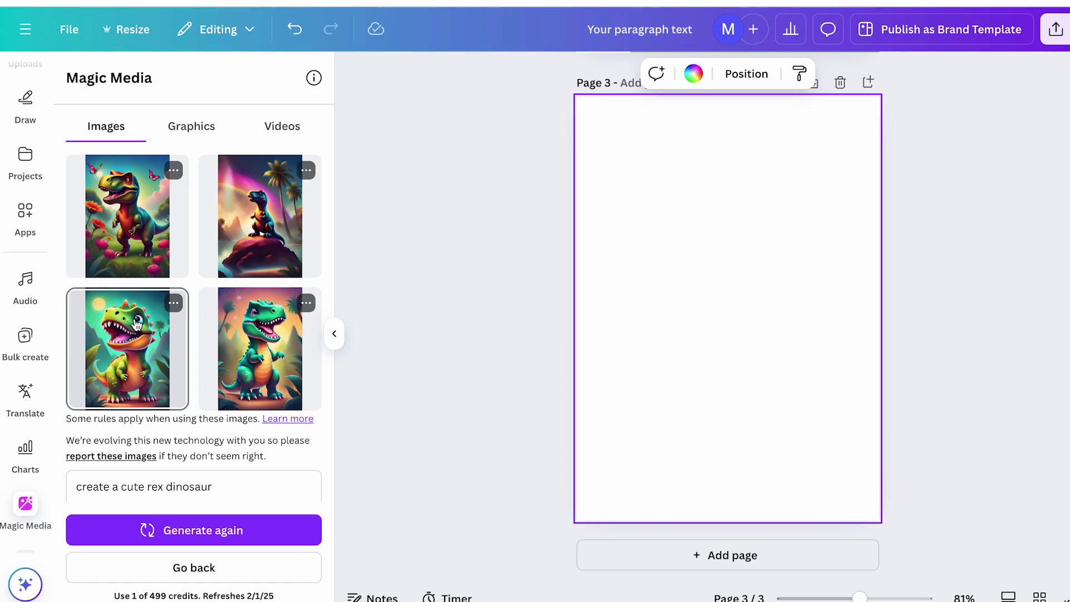
Generate more images like the green open-mouthed rex and place one variation enlarged in the middle of page 3
{"action": "left_click", "coordinate": [174, 303]}
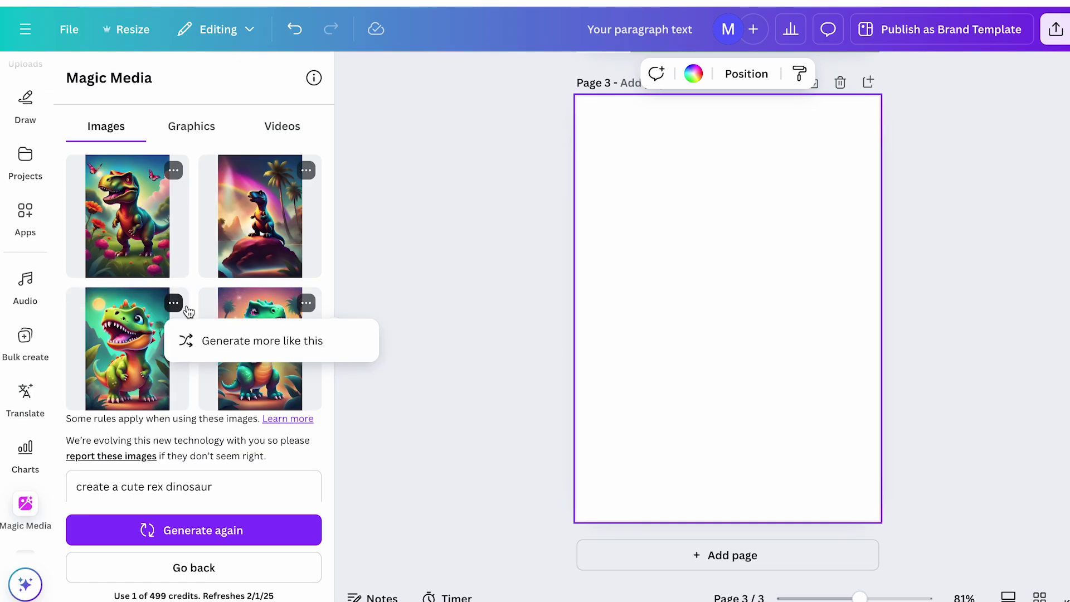
{"action": "left_click", "coordinate": [213, 349]}
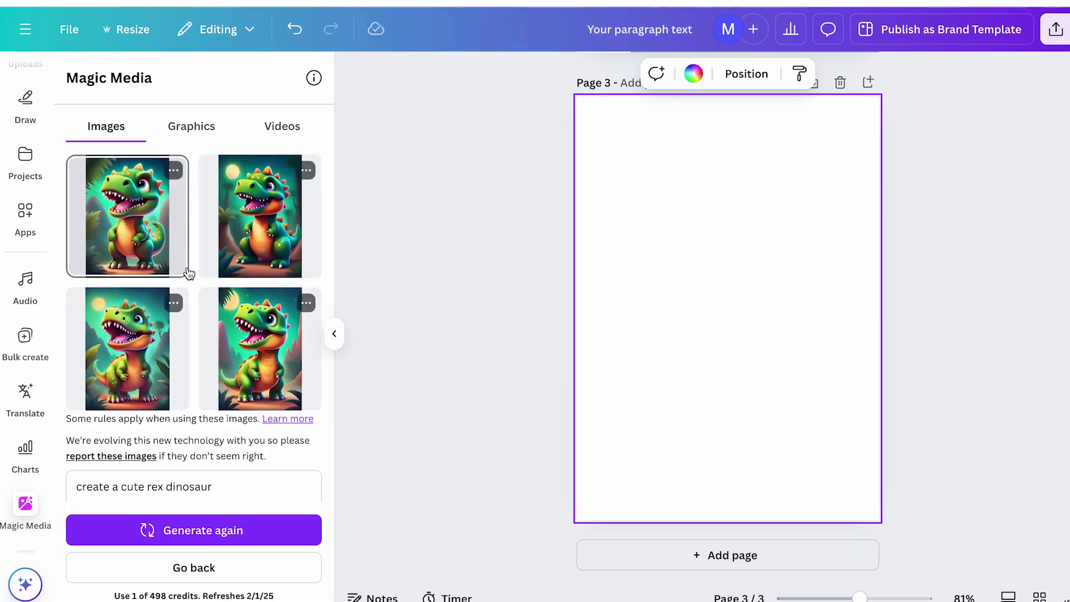
{"action": "left_click", "coordinate": [147, 360]}
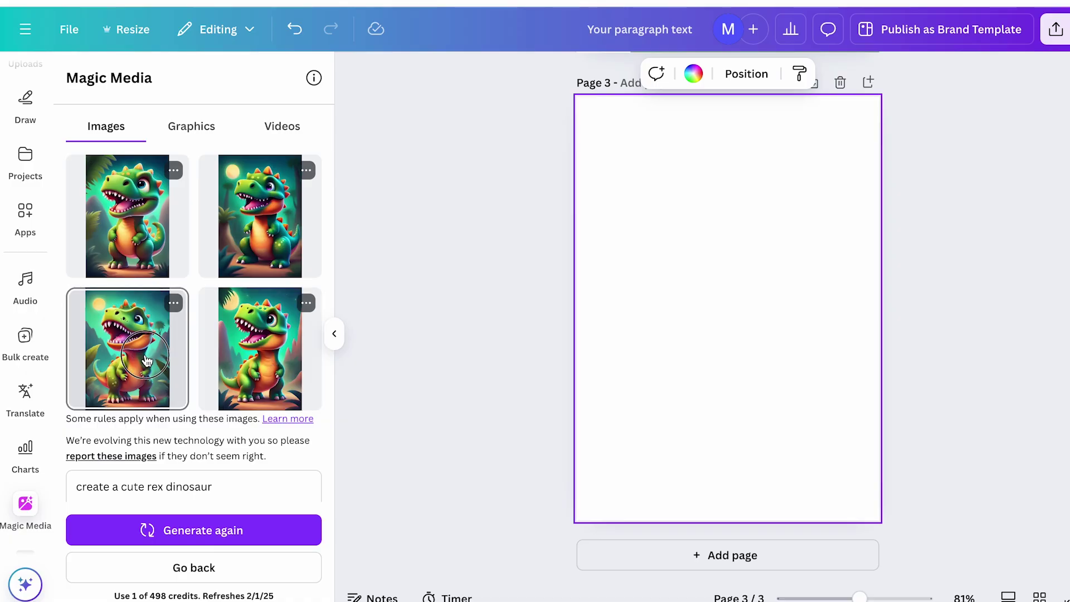
{"action": "scroll", "coordinate": [147, 360], "scroll_direction": "down", "scroll_amount": 2}
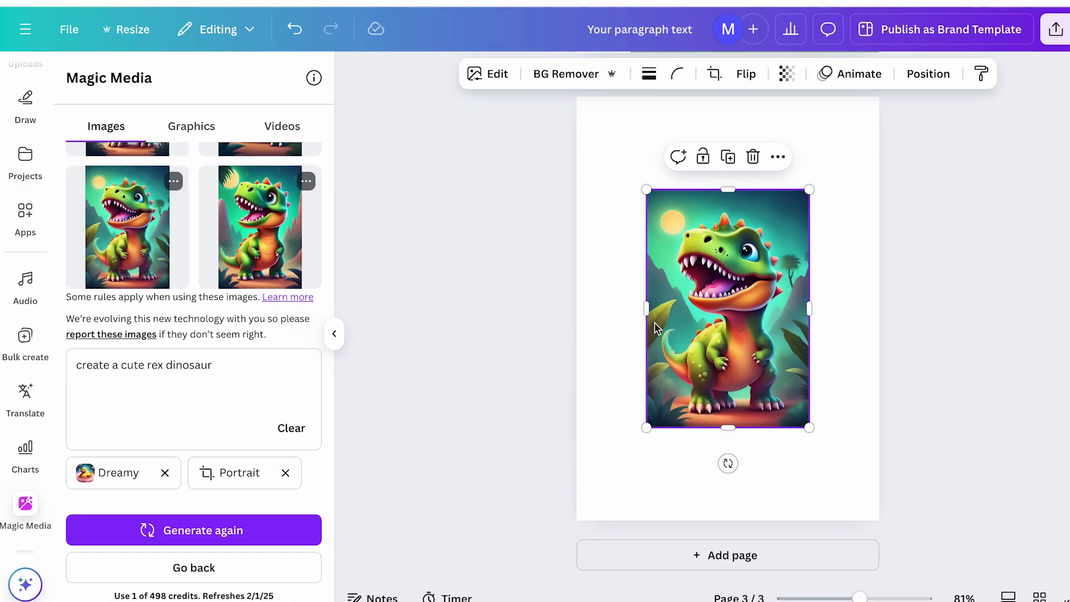
{"action": "left_click_drag", "start_coordinate": [646, 428], "coordinate": [600, 514]}
{"action": "left_click_drag", "start_coordinate": [732, 379], "coordinate": [738, 351]}
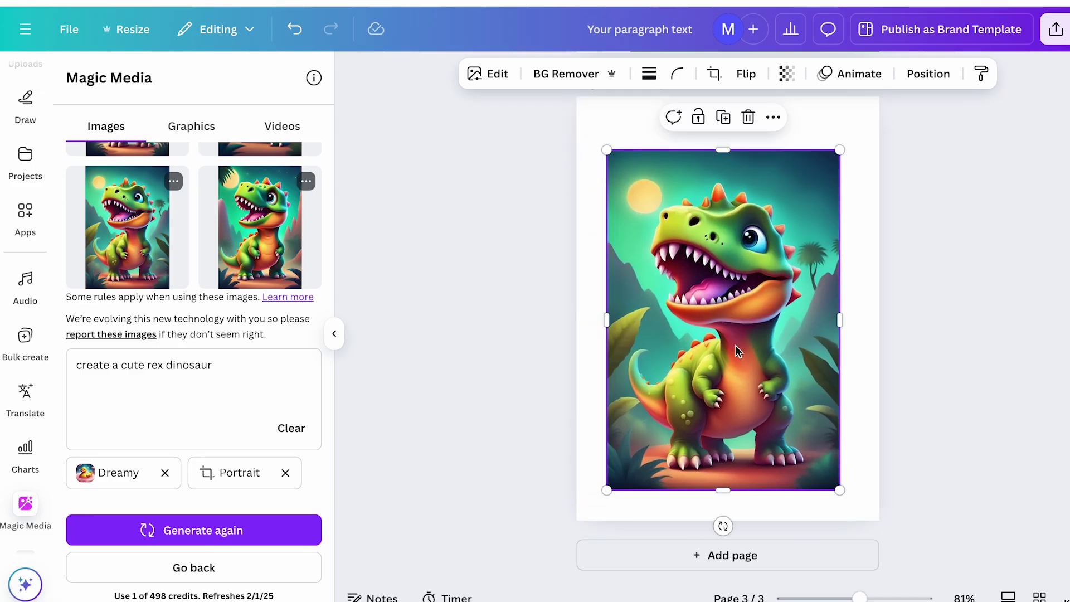
Remove the rex image's background, then resize the dinosaur and place it in page 3's lower-right area
{"action": "left_click", "coordinate": [566, 78]}
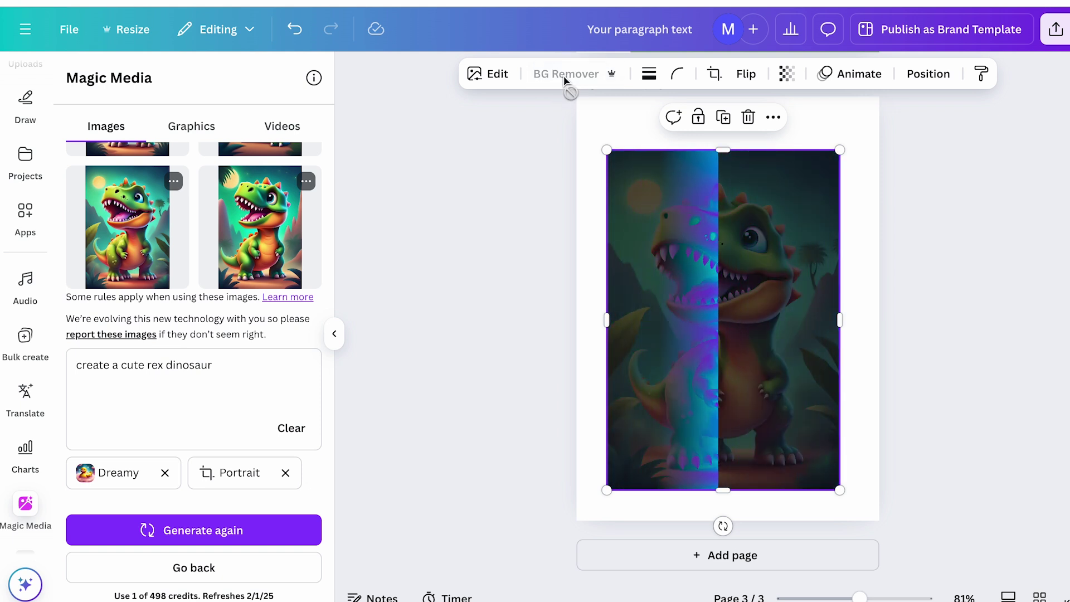
{"action": "left_click_drag", "start_coordinate": [607, 150], "coordinate": [666, 258]}
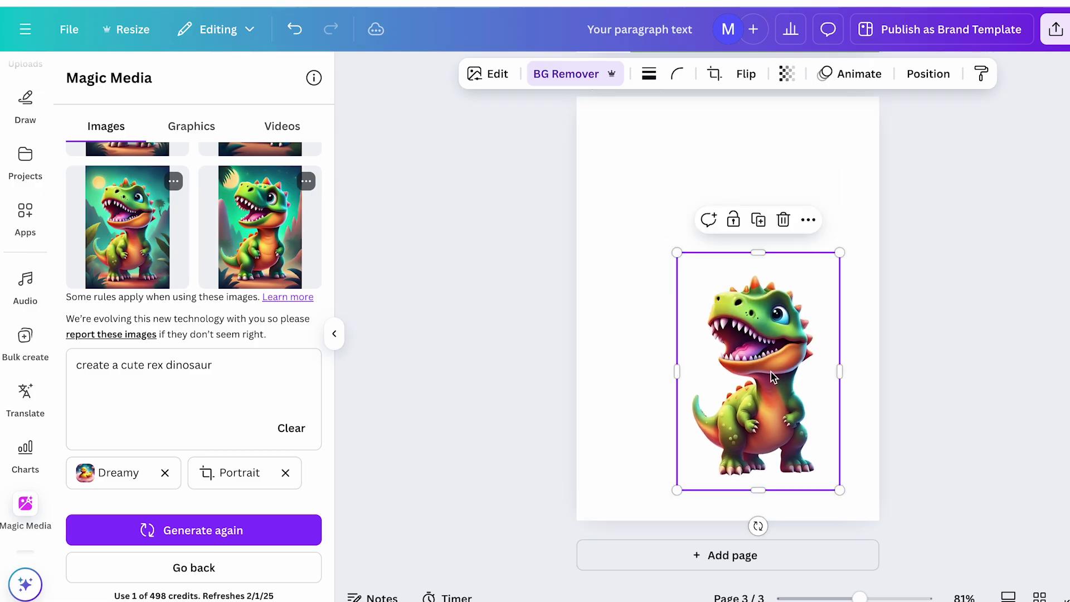
{"action": "left_click_drag", "start_coordinate": [705, 338], "coordinate": [808, 411]}
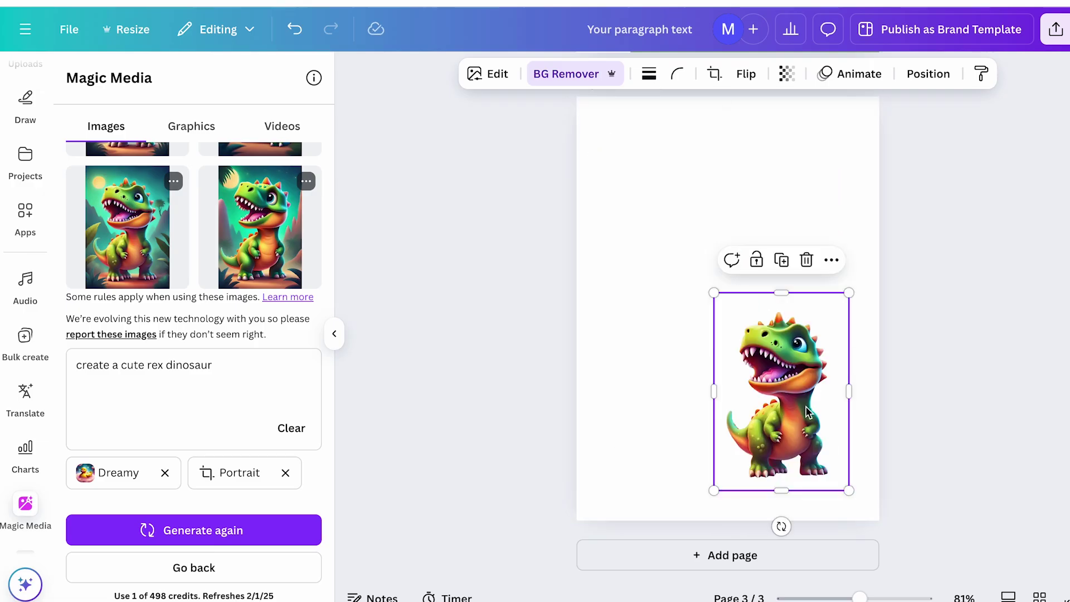
{"action": "left_click_drag", "start_coordinate": [714, 292], "coordinate": [665, 258]}
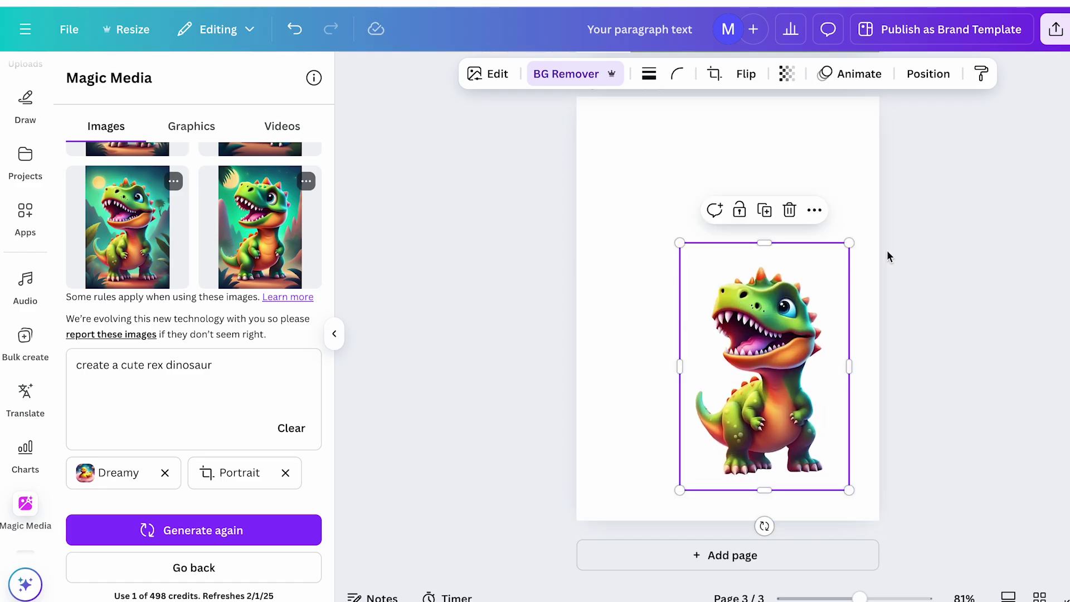
Change the image prompt to "create a cute dinosaur" and generate a new set of images
{"action": "left_click", "coordinate": [164, 365]}
{"action": "key", "text": "BackSpace"}
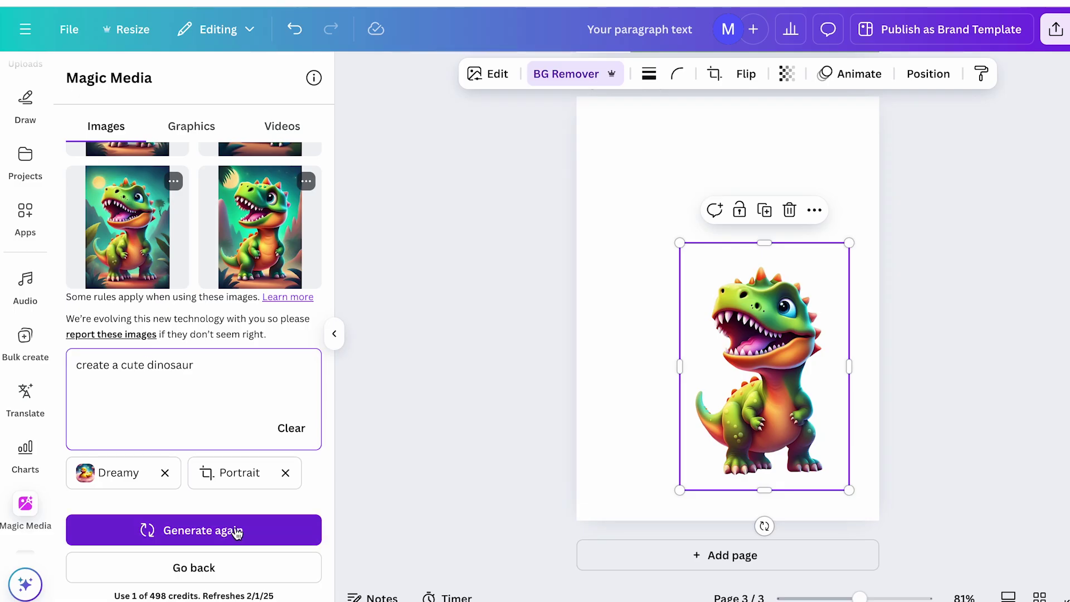
{"action": "left_click", "coordinate": [219, 532]}
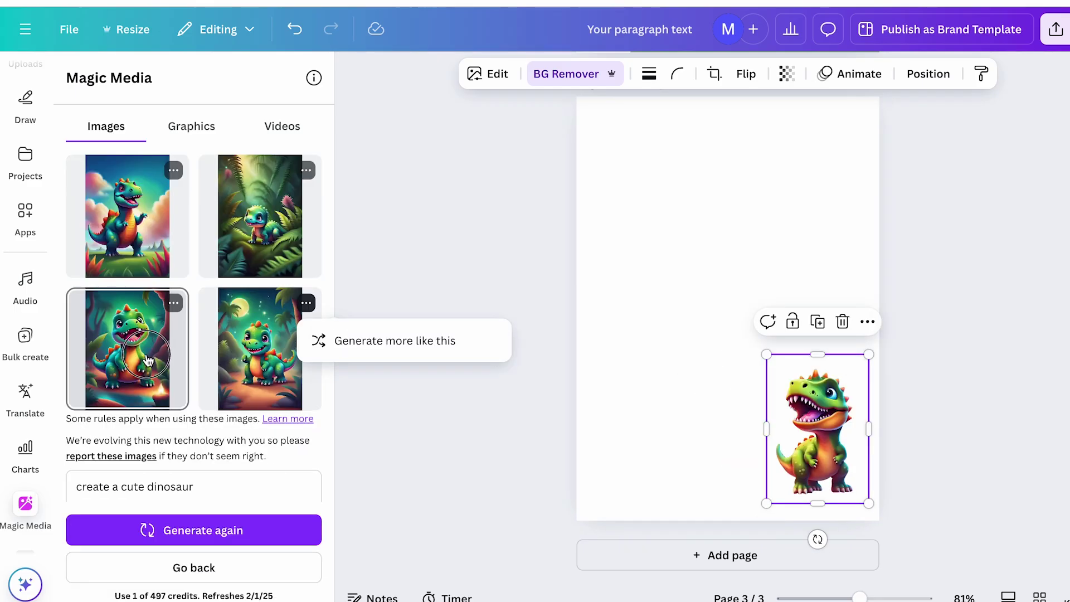
Add the generated sitting green dinosaur to page 3, remove its background and place it at the page's lower left
{"action": "left_click", "coordinate": [148, 360]}
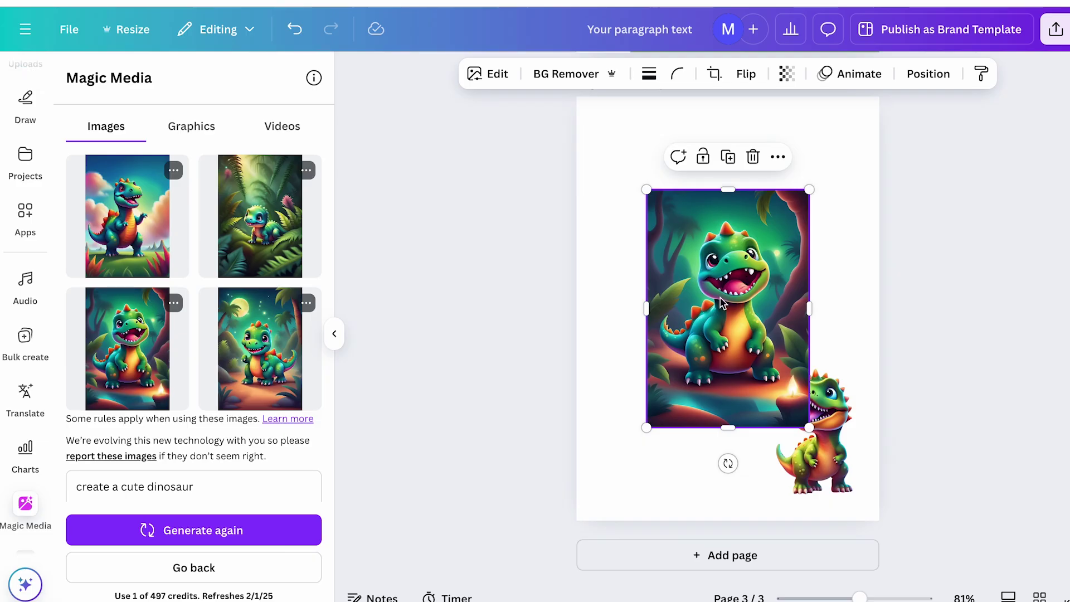
{"action": "left_click", "coordinate": [567, 74]}
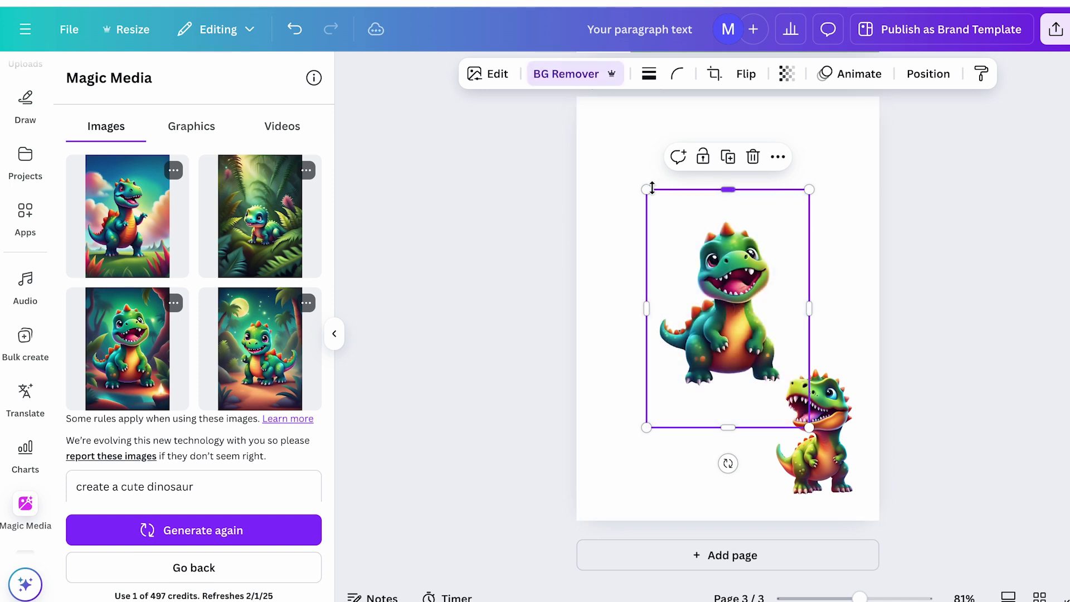
{"action": "left_click_drag", "start_coordinate": [647, 190], "coordinate": [693, 239]}
Copy the prompt "create a cute dinosaur" from the image generator into the Magic Media graphics description
{"action": "triple_click", "coordinate": [205, 486]}
{"action": "key", "text": "ctrl+c"}
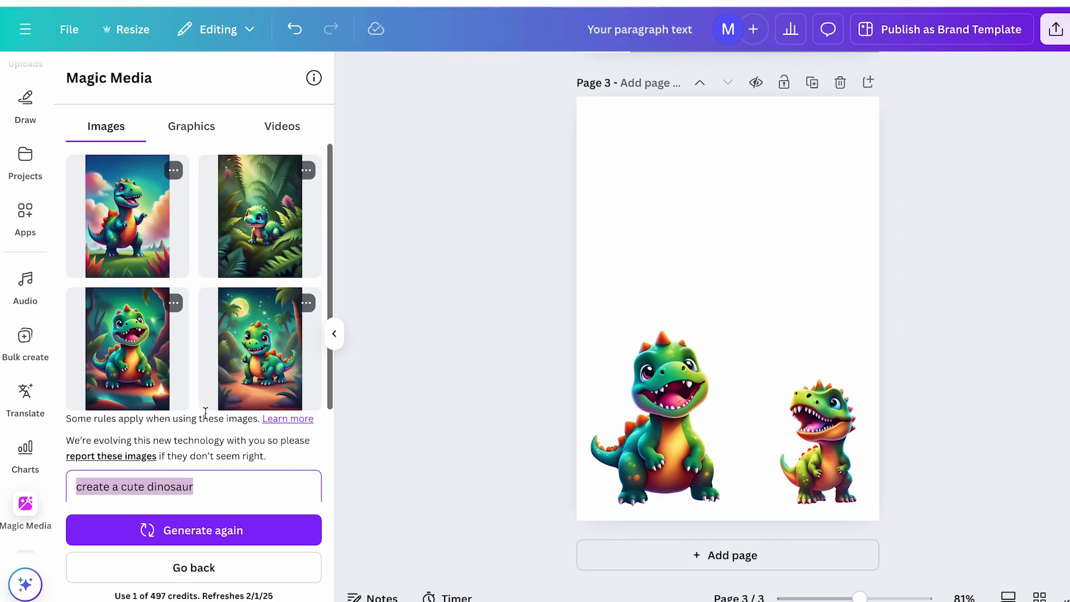
{"action": "left_click", "coordinate": [192, 128]}
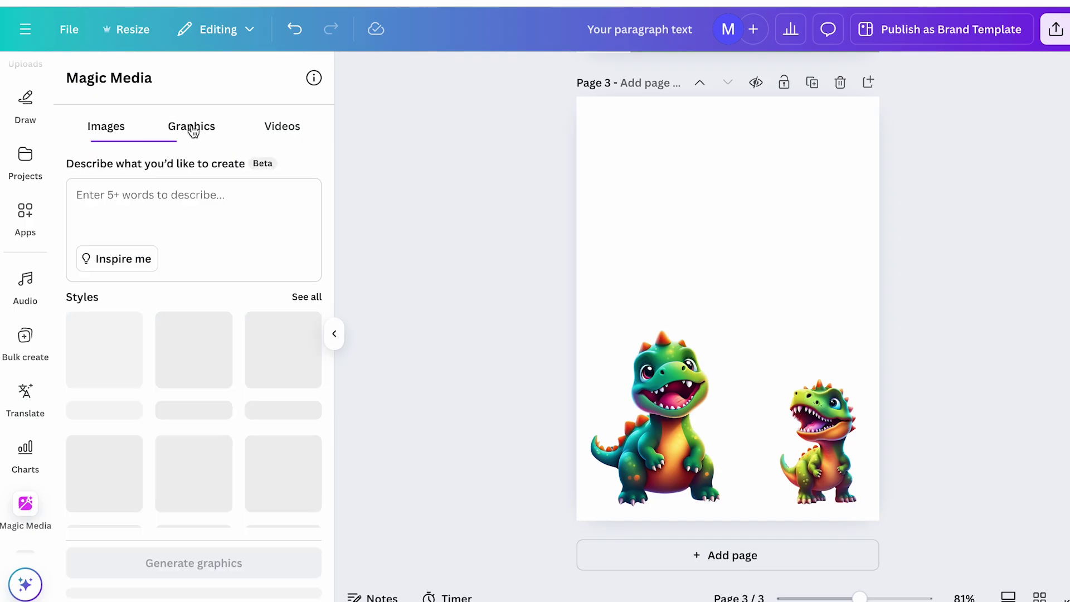
{"action": "left_click", "coordinate": [124, 189]}
{"action": "key", "text": "ctrl+v"}
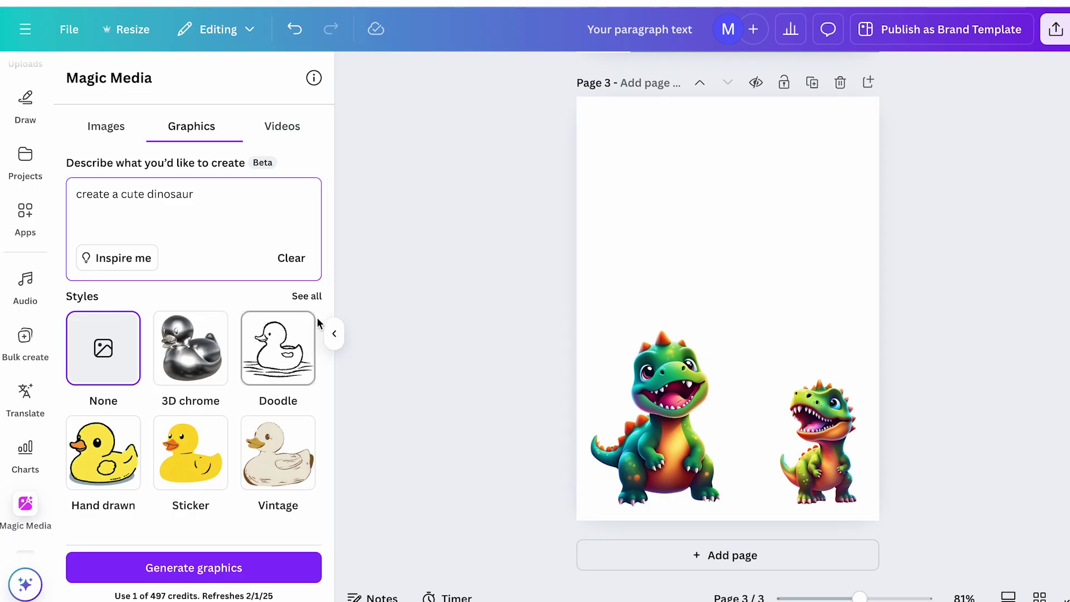
Browse all graphic styles, choose the Sticker style and generate the cute dinosaur graphics
{"action": "left_click", "coordinate": [308, 296]}
{"action": "scroll", "coordinate": [146, 285], "scroll_direction": "down", "scroll_amount": 1}
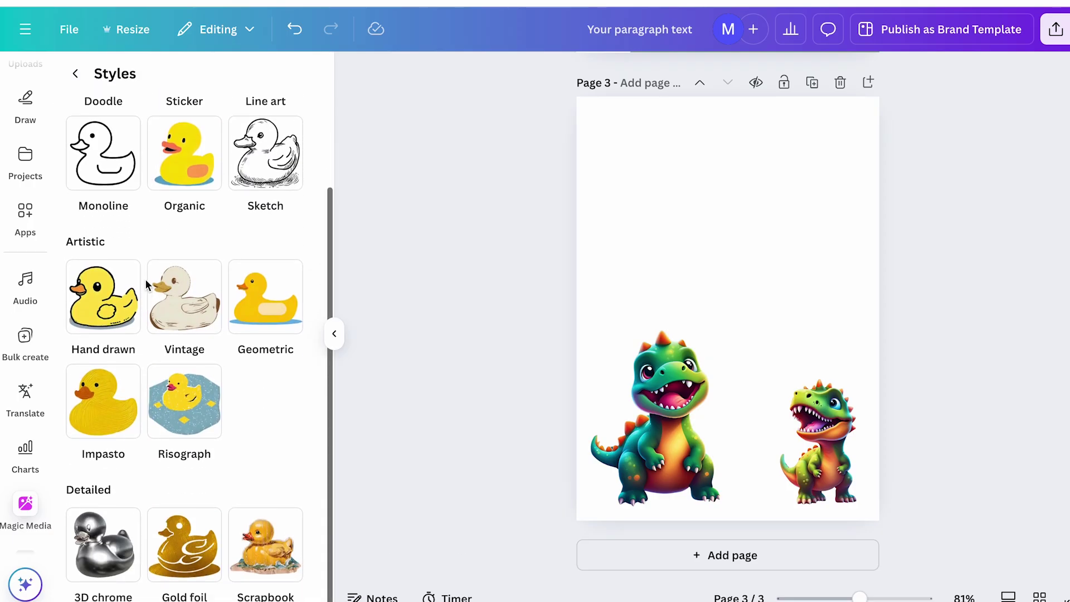
{"action": "scroll", "coordinate": [148, 268], "scroll_direction": "up", "scroll_amount": 2}
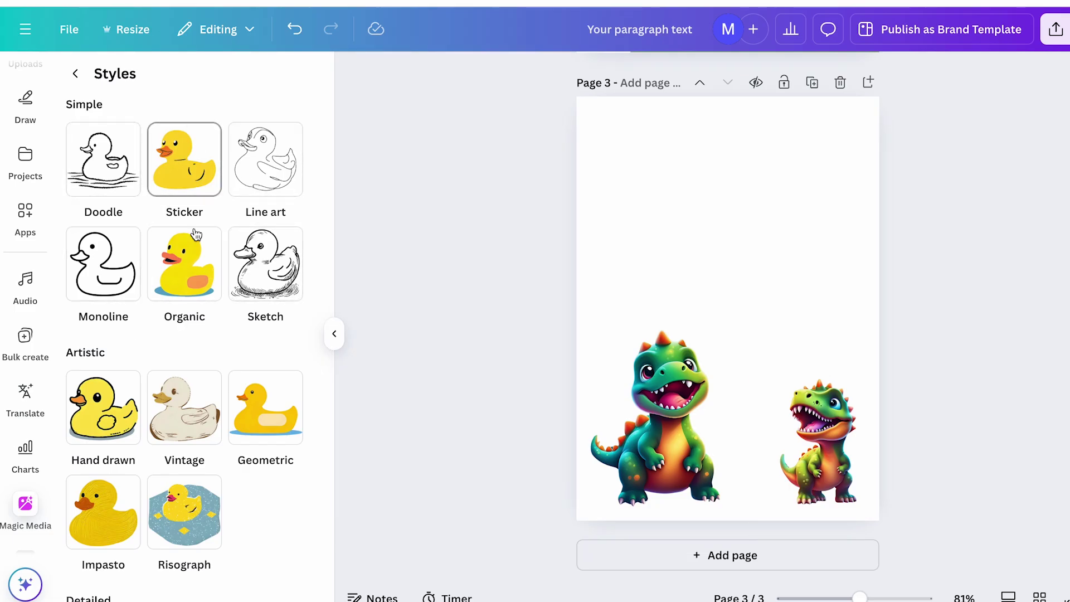
{"action": "scroll", "coordinate": [201, 268], "scroll_direction": "down", "scroll_amount": 2}
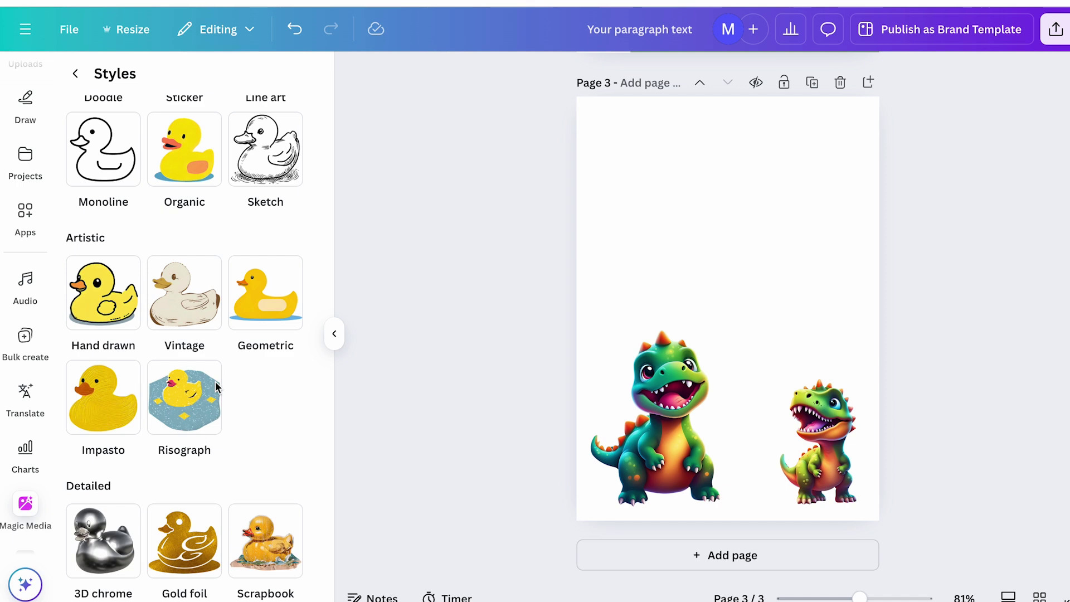
{"action": "scroll", "coordinate": [189, 418], "scroll_direction": "up", "scroll_amount": 1}
{"action": "left_click", "coordinate": [199, 349]}
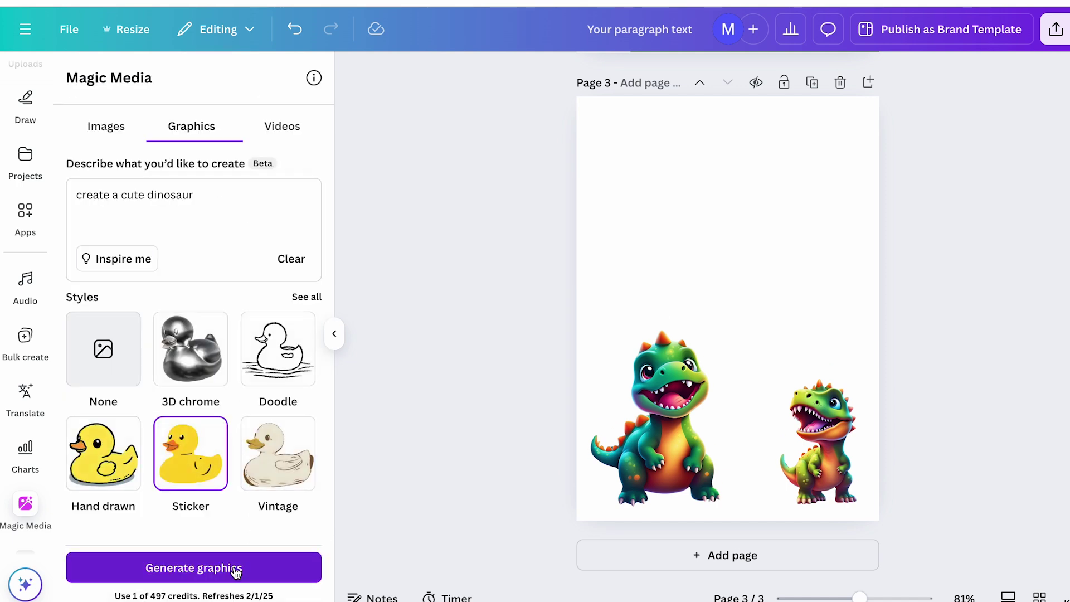
{"action": "left_click", "coordinate": [233, 569]}
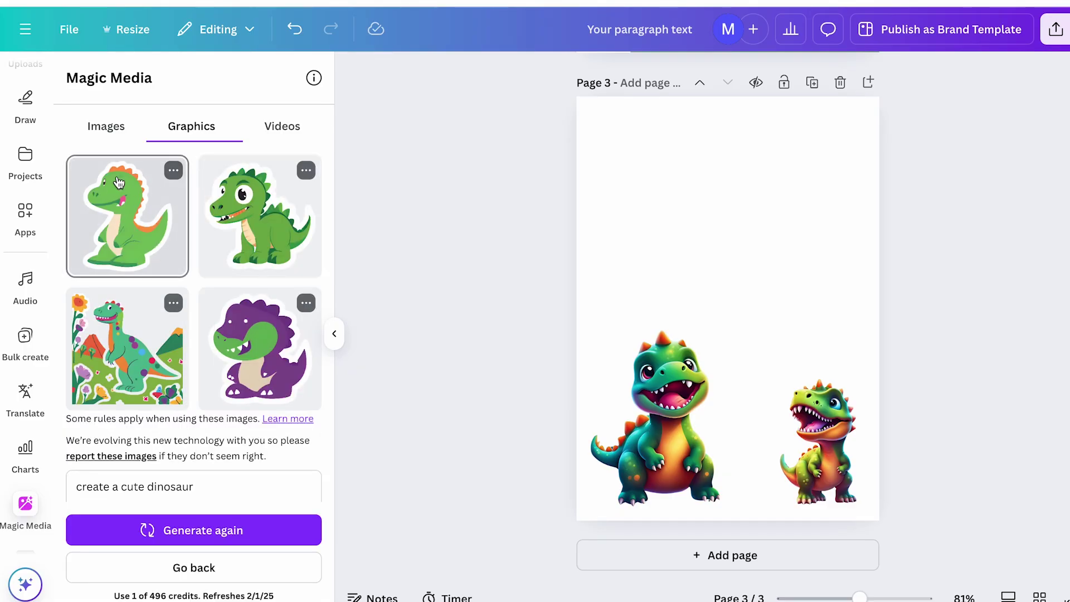
Generate more graphics like the green dinosaur with orange spikes and place it, resized, in page 3's upper-right area
{"action": "left_click", "coordinate": [173, 171]}
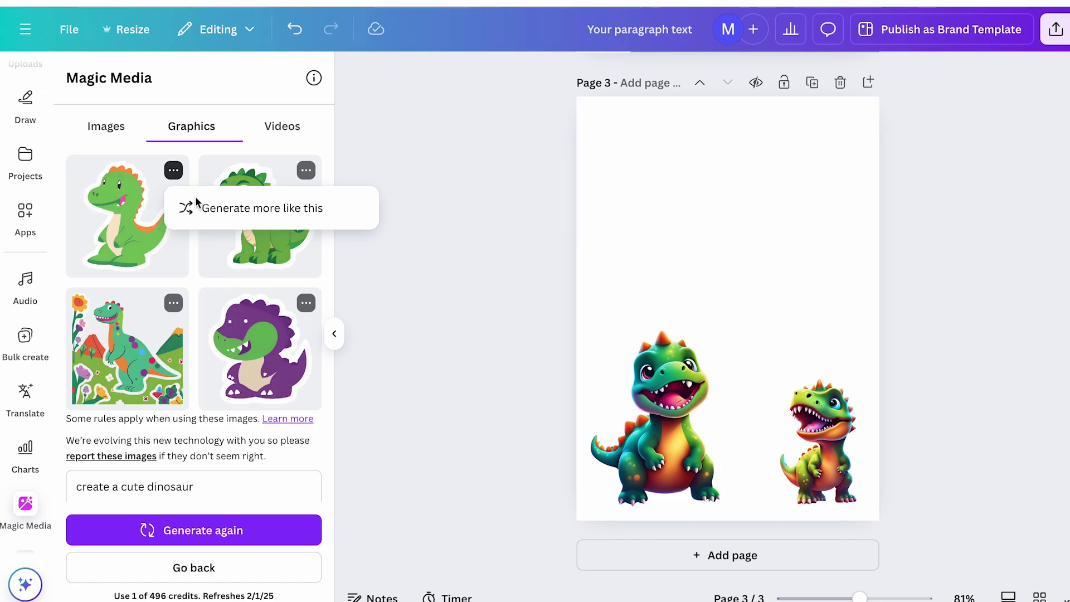
{"action": "left_click", "coordinate": [232, 221]}
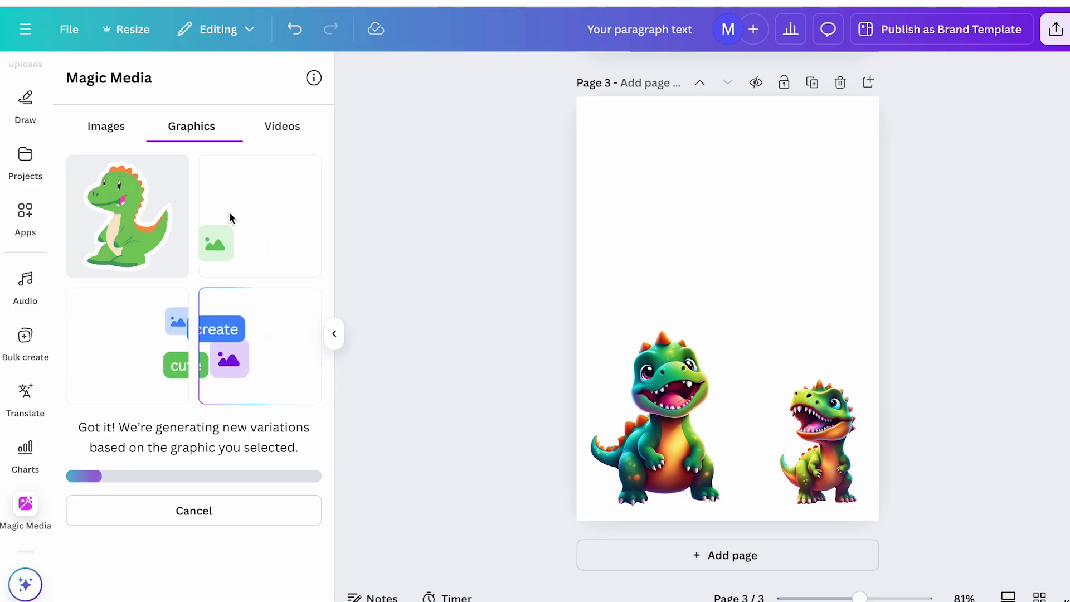
{"action": "left_click", "coordinate": [145, 232]}
{"action": "left_click_drag", "start_coordinate": [695, 268], "coordinate": [727, 177]}
{"action": "left_click_drag", "start_coordinate": [674, 115], "coordinate": [752, 212]}
{"action": "left_click_drag", "start_coordinate": [803, 273], "coordinate": [826, 170]}
{"action": "left_click", "coordinate": [954, 201]}
Delete the flat green dinosaur graphic with orange spikes from page 3
{"action": "scroll", "coordinate": [25, 213], "scroll_direction": "up", "scroll_amount": 5}
{"action": "left_click", "coordinate": [25, 212]}
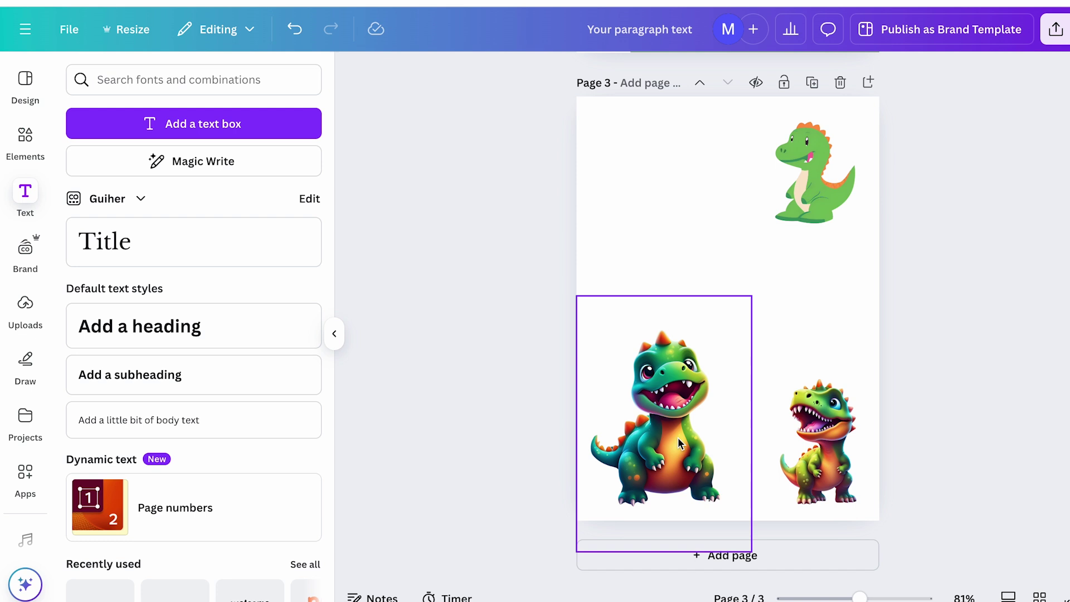
{"action": "left_click", "coordinate": [801, 189]}
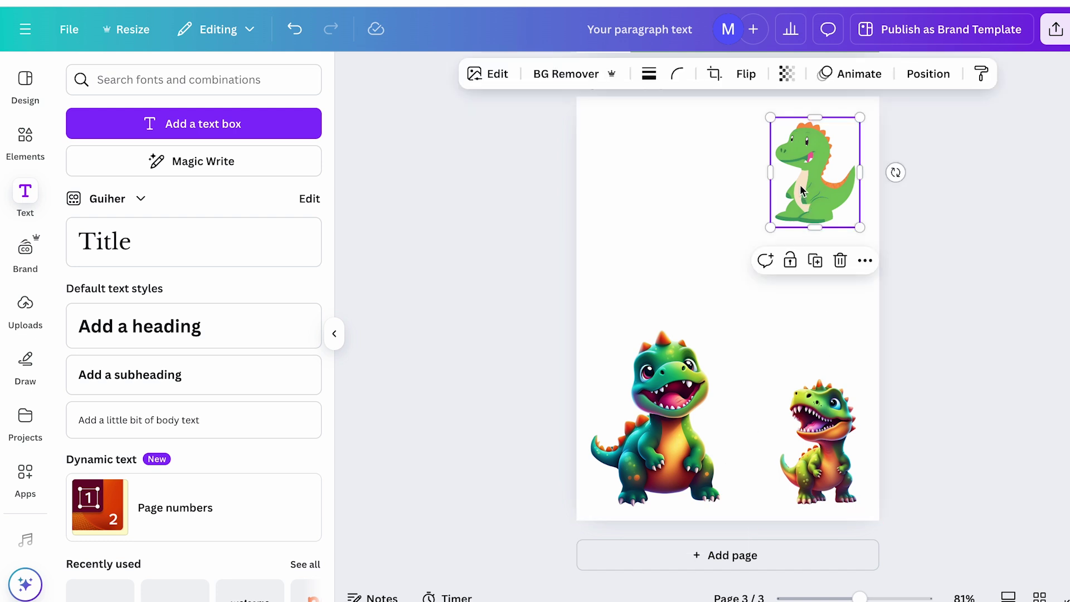
{"action": "key", "text": "Delete"}
{"action": "scroll", "coordinate": [700, 408], "scroll_direction": "up", "scroll_amount": 15}
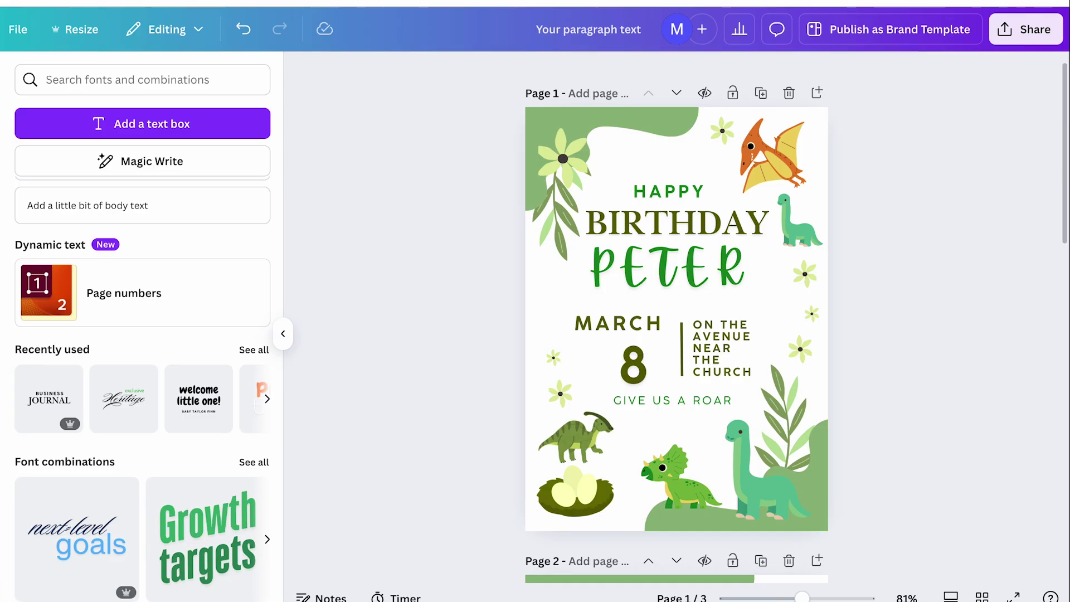
{"action": "scroll", "coordinate": [607, 336], "scroll_direction": "down", "scroll_amount": 5}
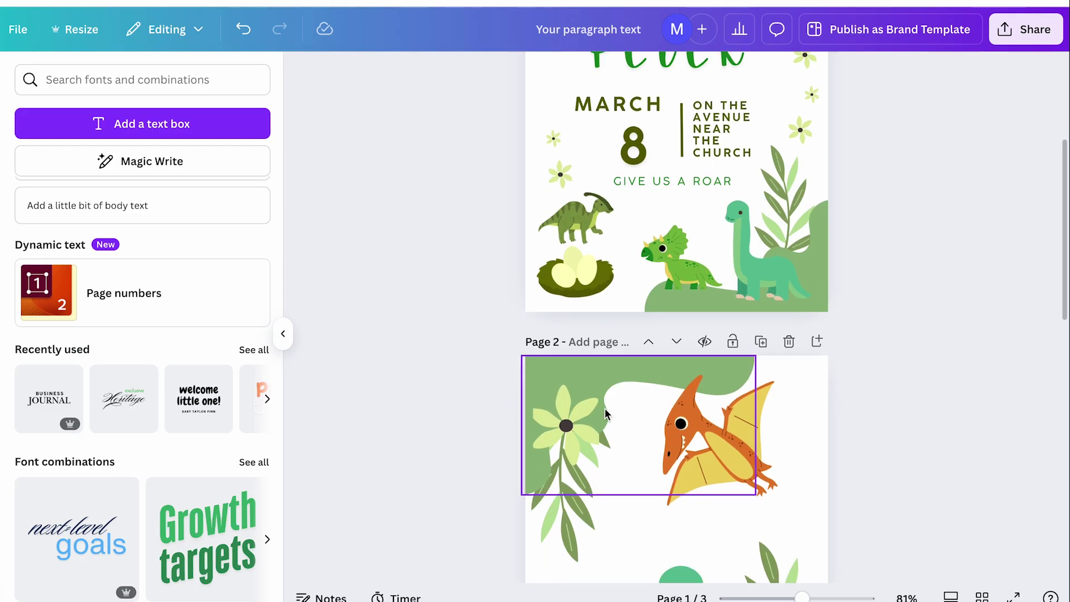
{"action": "scroll", "coordinate": [605, 390], "scroll_direction": "down", "scroll_amount": 4}
{"action": "scroll", "coordinate": [624, 391], "scroll_direction": "up", "scroll_amount": 7}
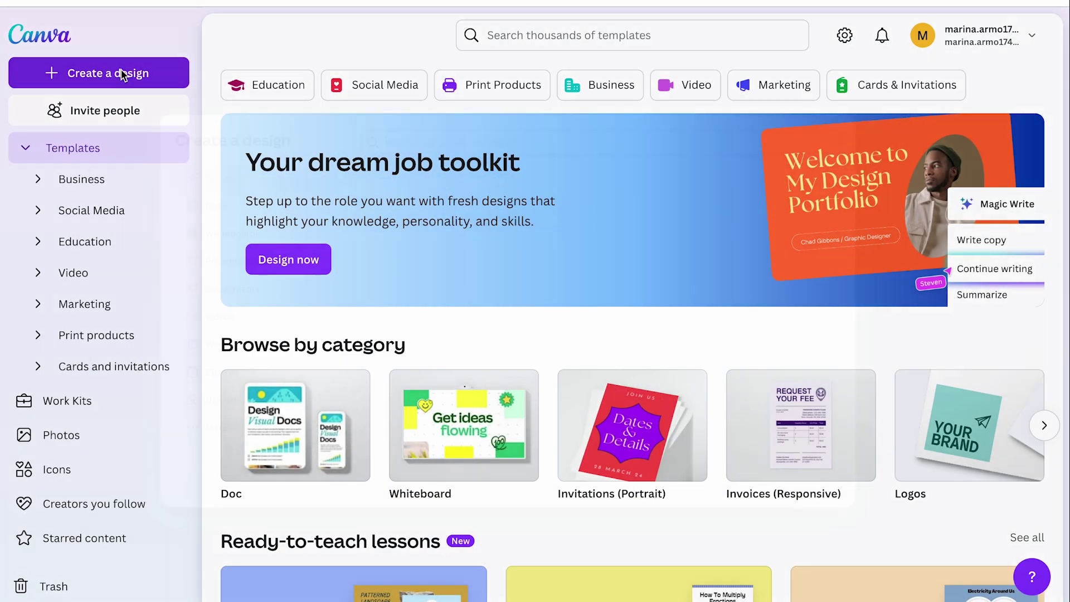
Create a new custom-size design 11 in wide and 8.5 in high
{"action": "left_click", "coordinate": [103, 78]}
{"action": "left_click", "coordinate": [301, 394]}
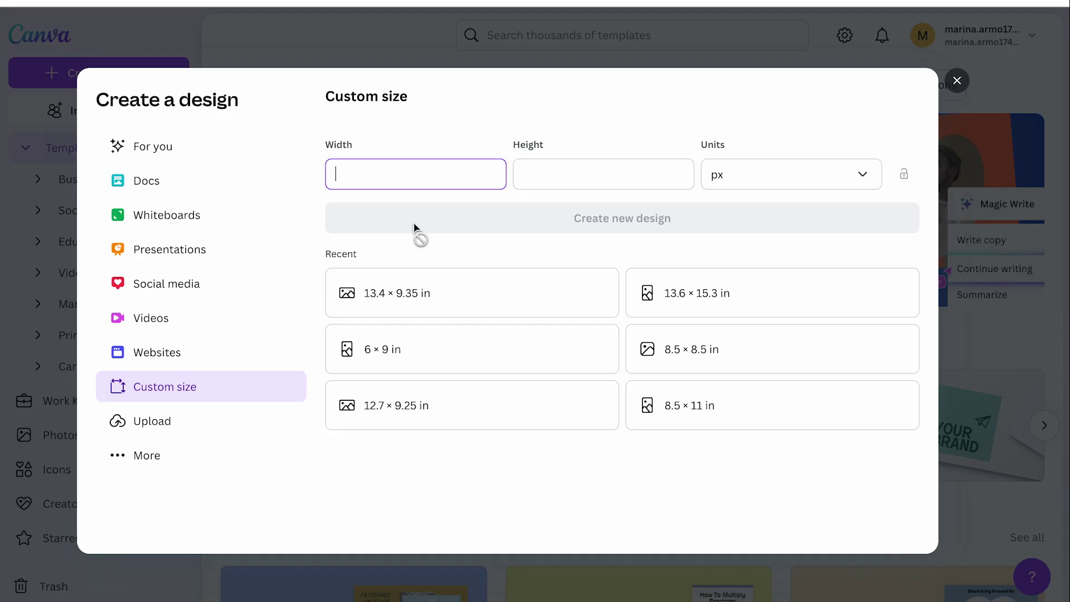
{"action": "left_click", "coordinate": [562, 188]}
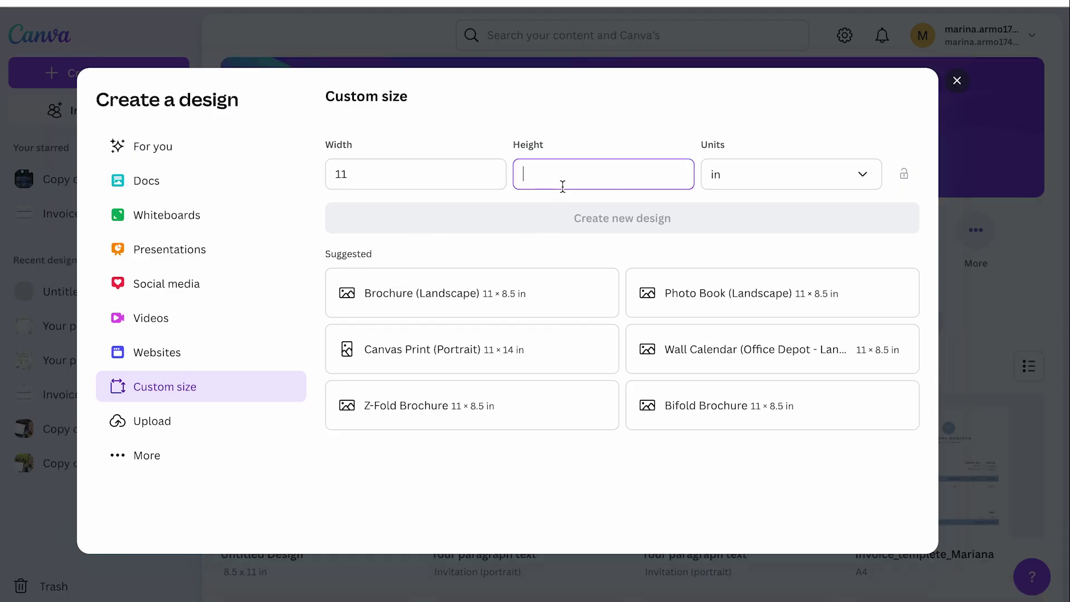
{"action": "type", "text": "8.5"}
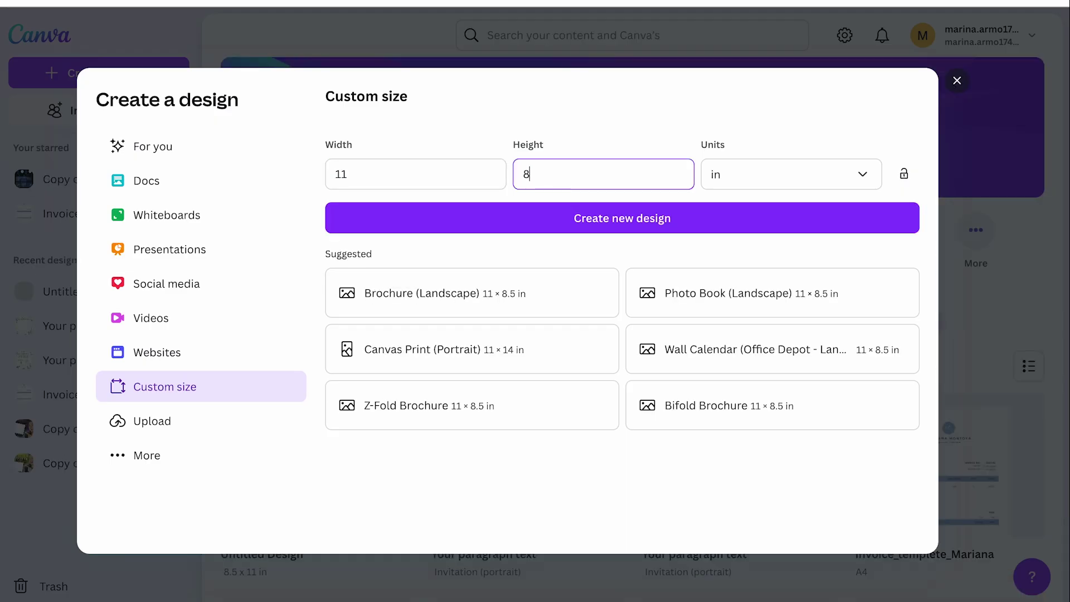
{"action": "left_click", "coordinate": [660, 221]}
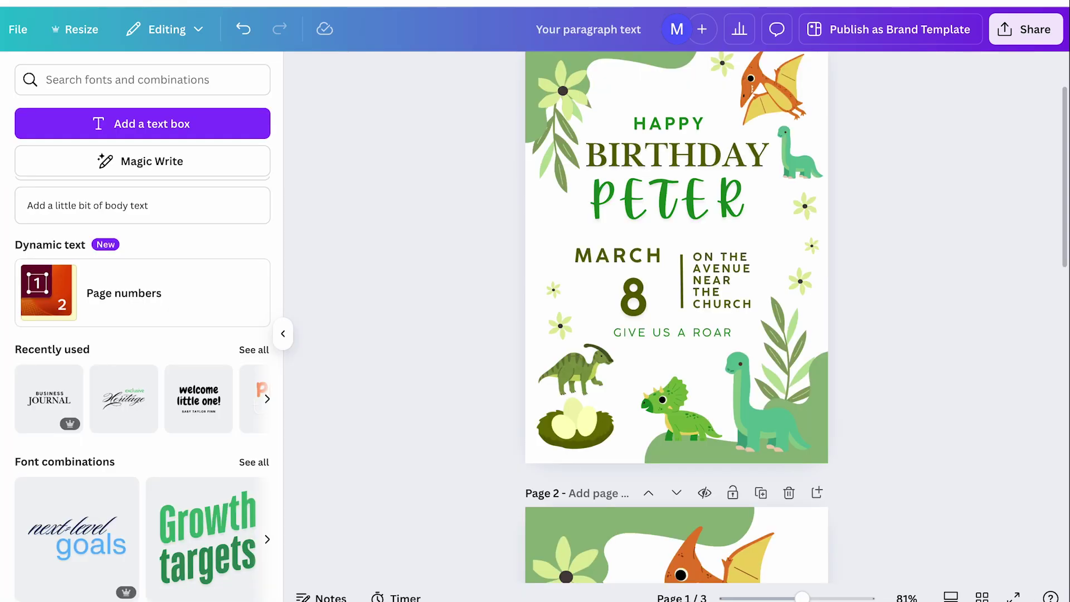
Add a square shape to page 1 of the invitation and stretch it into a light green rectangle covering the whole page
{"action": "scroll", "coordinate": [586, 292], "scroll_direction": "up", "scroll_amount": 2}
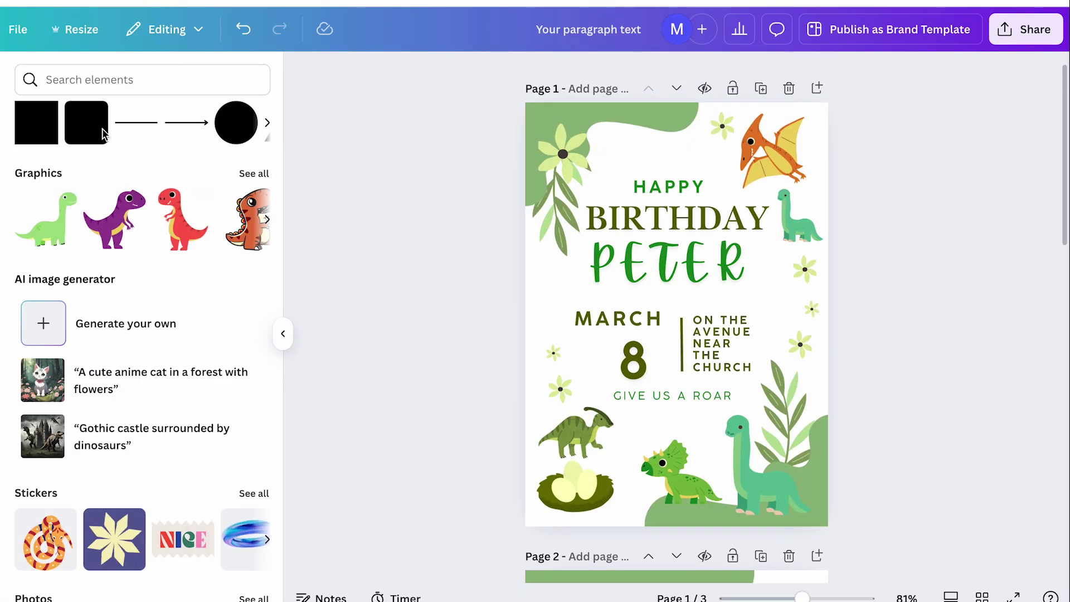
{"action": "left_click", "coordinate": [36, 123]}
{"action": "left_click_drag", "start_coordinate": [699, 304], "coordinate": [589, 137]}
{"action": "left_click_drag", "start_coordinate": [568, 194], "coordinate": [568, 527]}
{"action": "left_click_drag", "start_coordinate": [523, 313], "coordinate": [525, 315]}
{"action": "left_click_drag", "start_coordinate": [671, 318], "coordinate": [829, 313]}
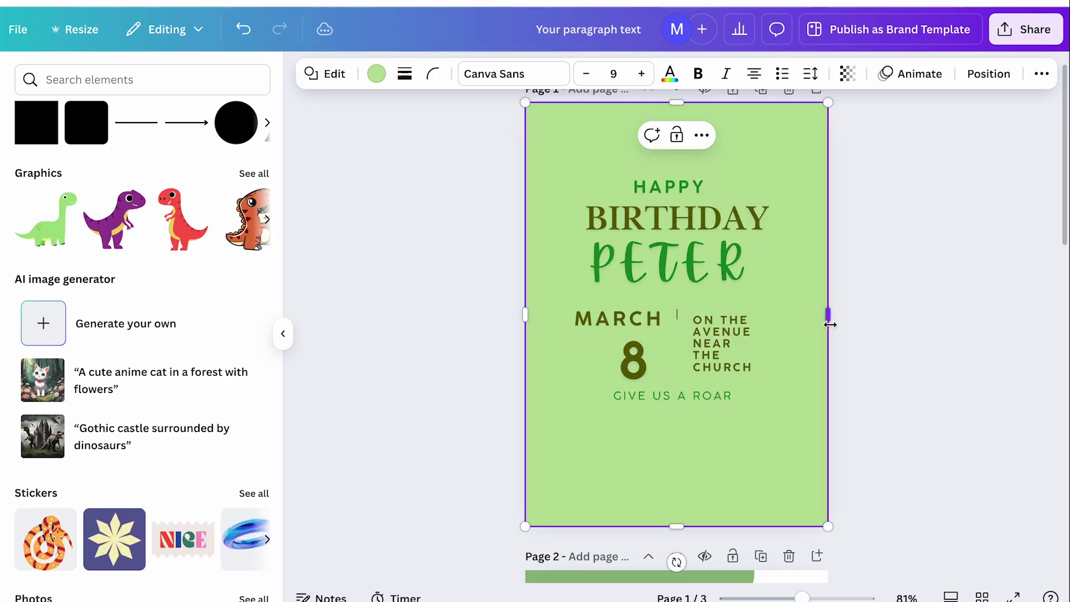
{"action": "left_click", "coordinate": [880, 284]}
Copy all of page 1's elements, including the green rectangle, and paste them into the blank 11 x 8.5 in design
{"action": "left_click_drag", "start_coordinate": [500, 123], "coordinate": [837, 553]}
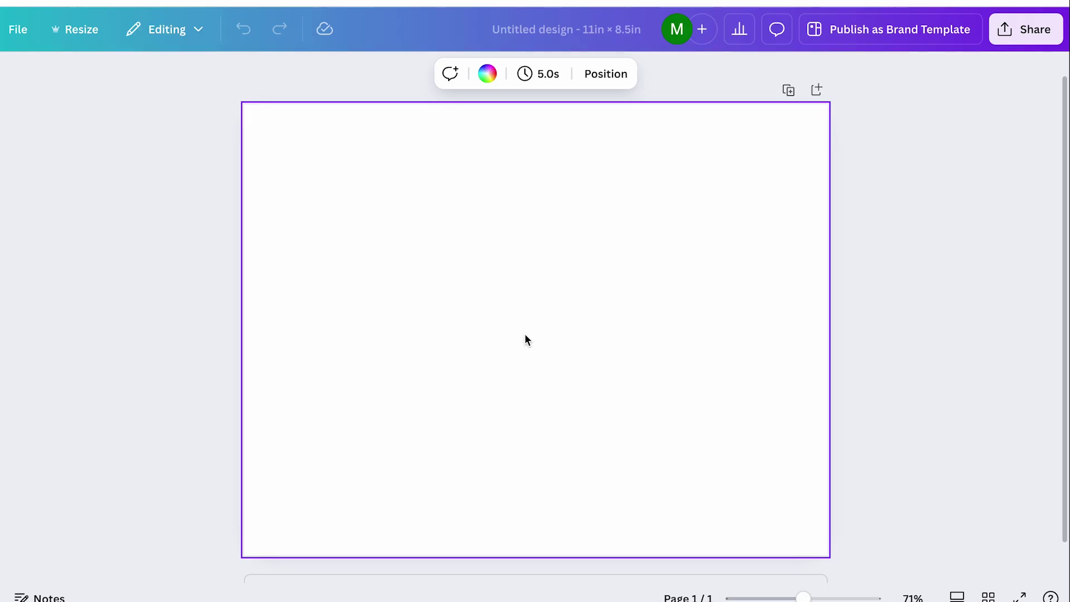
{"action": "key", "text": "super+space"}
{"action": "key", "text": "Escape"}
{"action": "key", "text": "super+v"}
{"action": "left_click", "coordinate": [650, 317]}
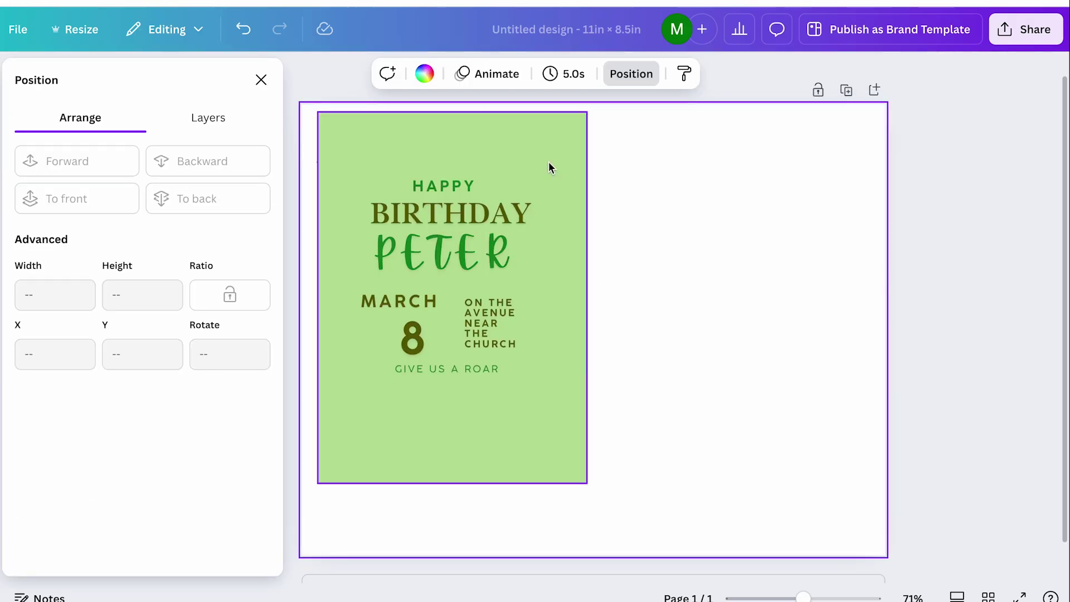
Select all the pasted invitation elements and move them down until they are vertically centred on the landscape page
{"action": "left_click_drag", "start_coordinate": [298, 104], "coordinate": [592, 493]}
{"action": "left_click_drag", "start_coordinate": [511, 383], "coordinate": [510, 401]}
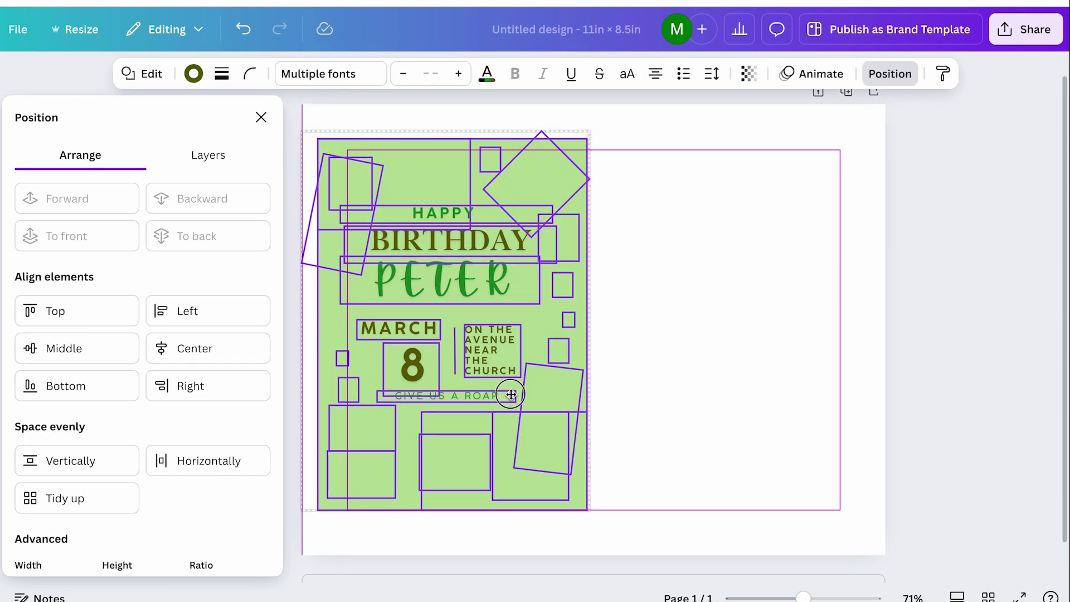
{"action": "left_click", "coordinate": [631, 325]}
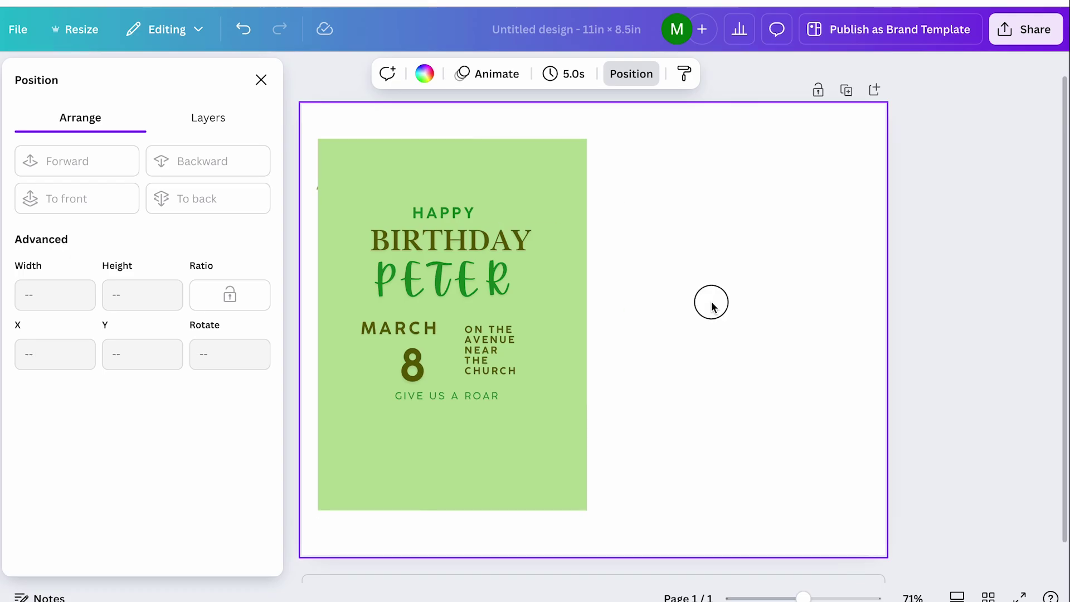
{"action": "left_click", "coordinate": [260, 81]}
Duplicate the green rectangle, place the copy directly beside the original and widen it to span both card areas
{"action": "left_click", "coordinate": [471, 196]}
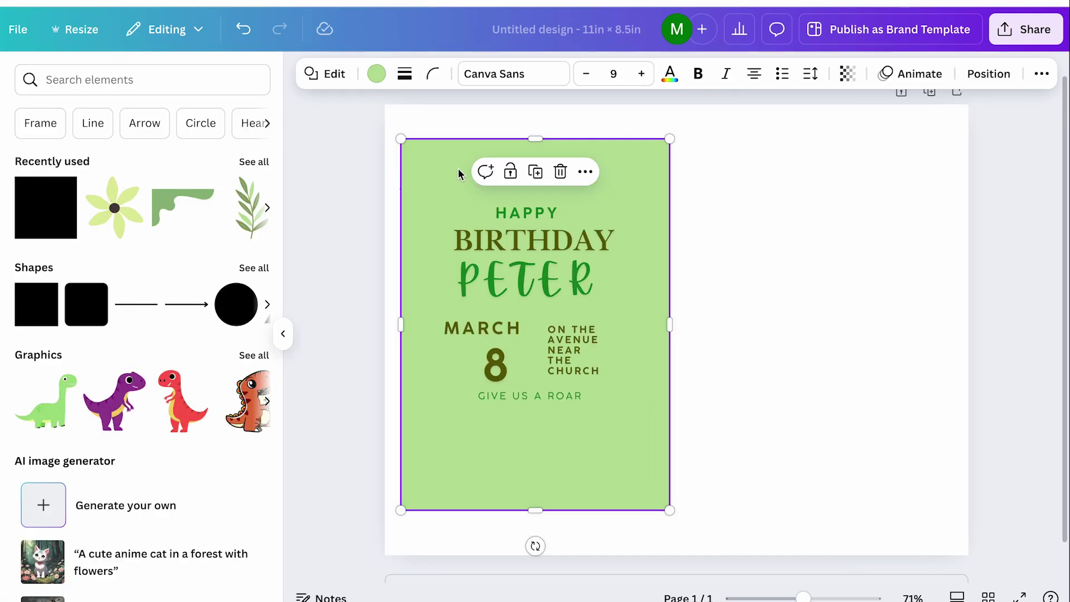
{"action": "left_click", "coordinate": [536, 172]}
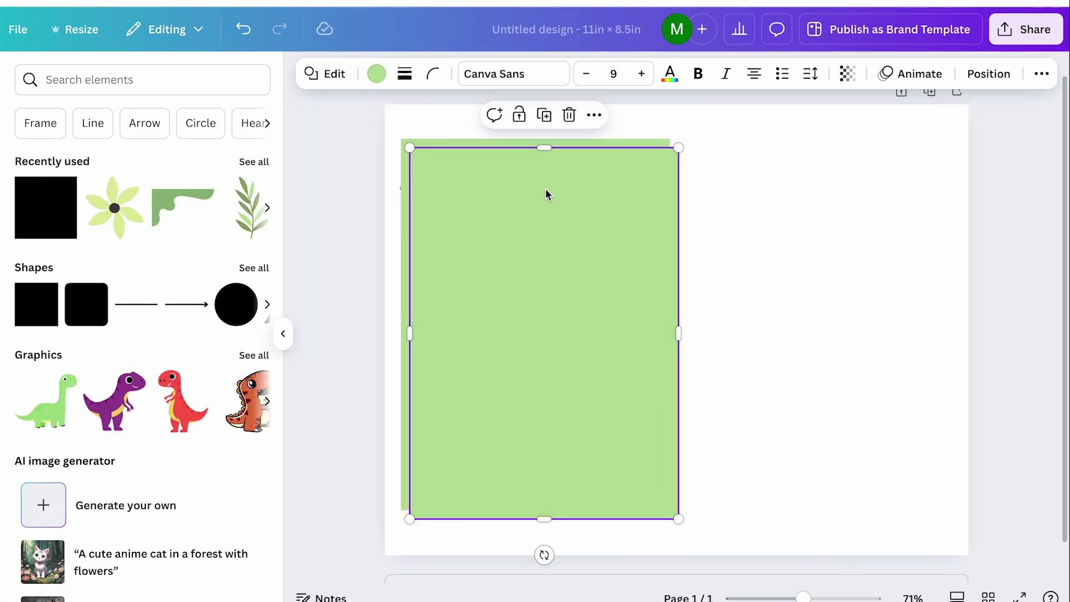
{"action": "left_click_drag", "start_coordinate": [563, 233], "coordinate": [556, 225]}
{"action": "left_click_drag", "start_coordinate": [591, 256], "coordinate": [859, 256]}
{"action": "left_click", "coordinate": [971, 272]}
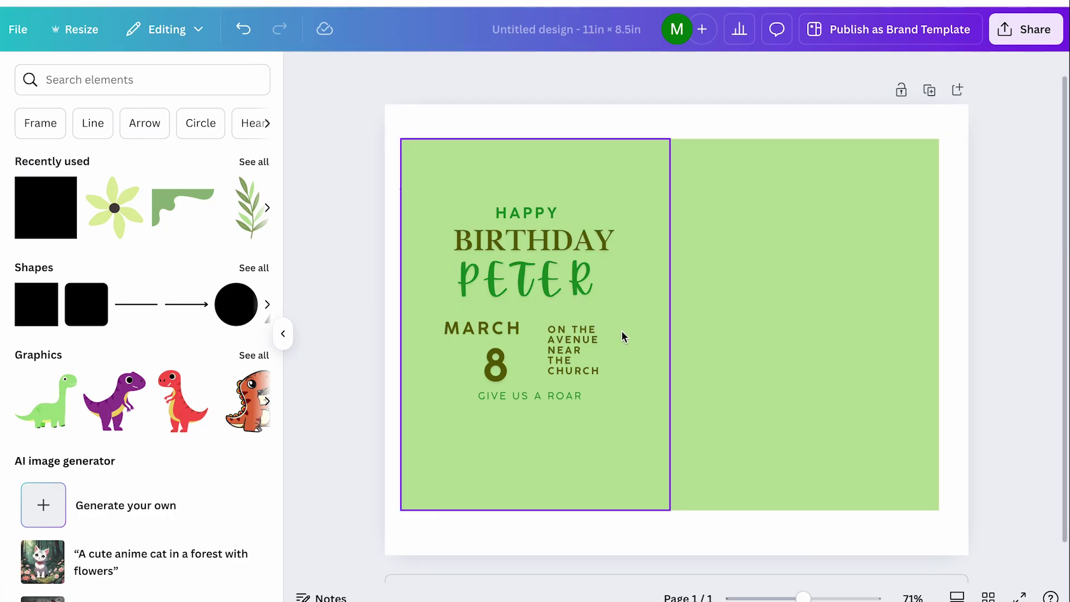
{"action": "left_click", "coordinate": [806, 284]}
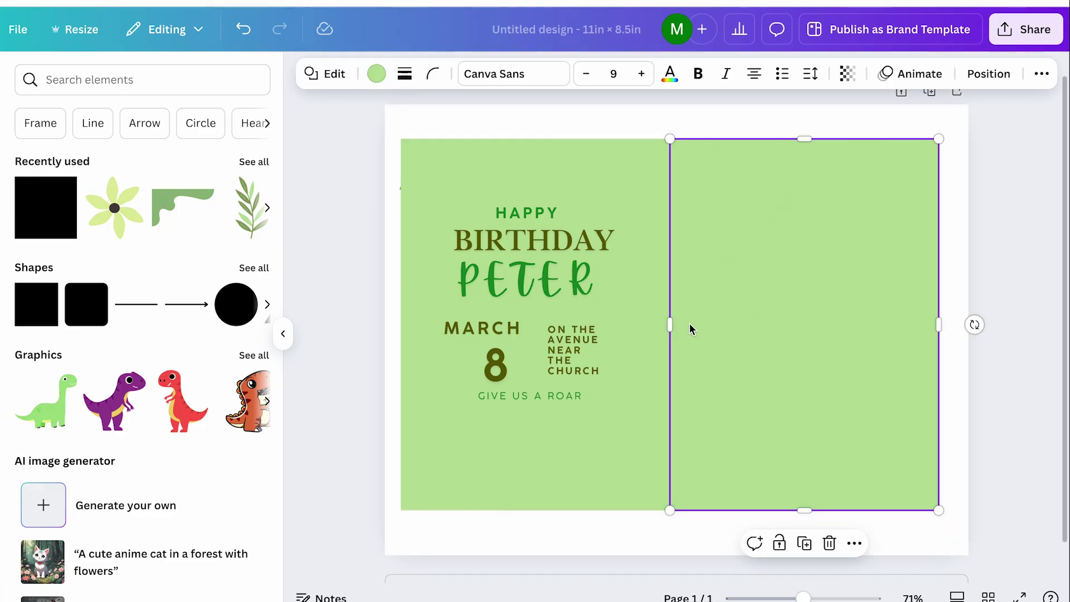
{"action": "left_click_drag", "start_coordinate": [671, 324], "coordinate": [403, 300]}
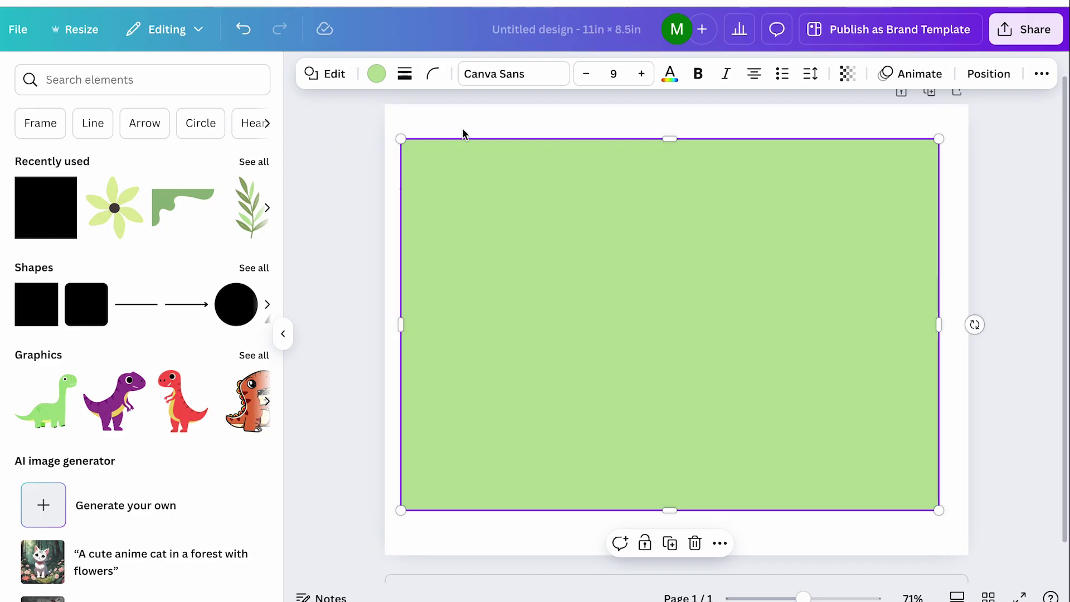
Give the wide rectangle a dotted border and remove its fill colour
{"action": "left_click", "coordinate": [432, 73]}
{"action": "left_click", "coordinate": [404, 74]}
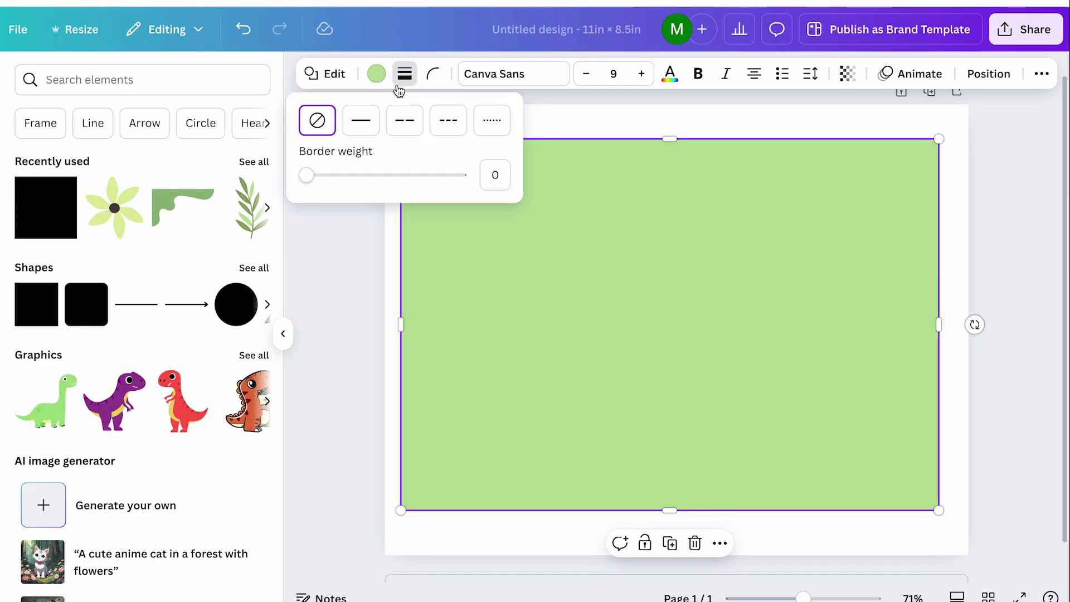
{"action": "left_click", "coordinate": [492, 122]}
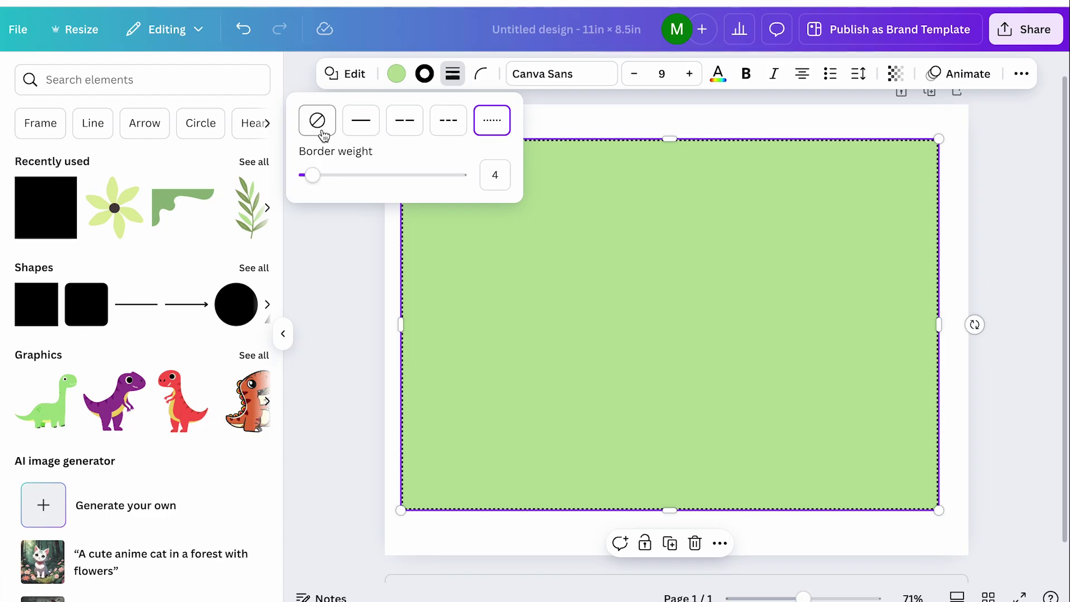
{"action": "left_click", "coordinate": [400, 80]}
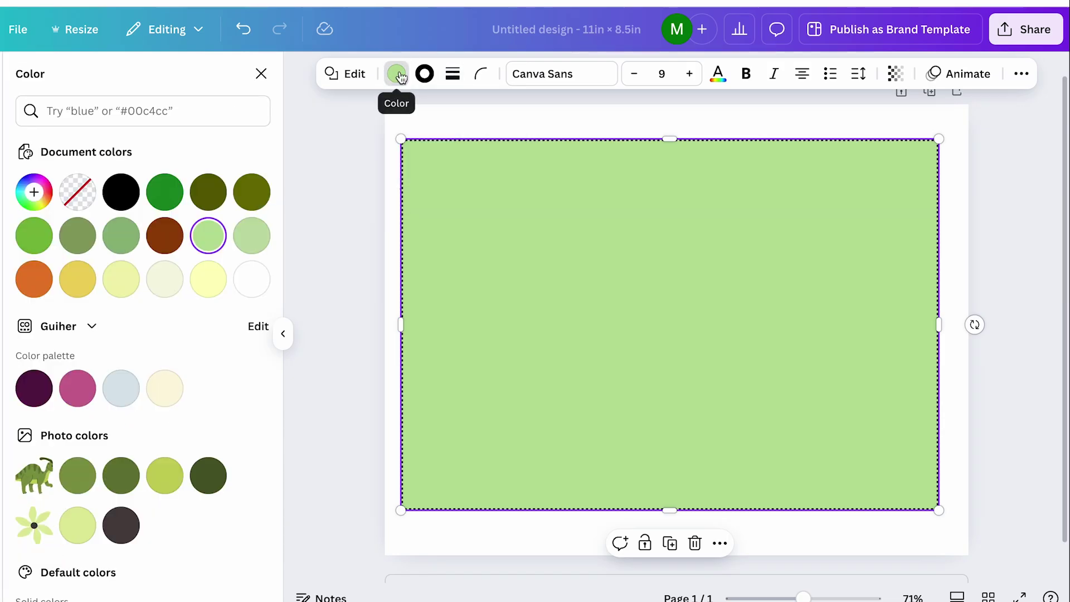
{"action": "left_click", "coordinate": [84, 195]}
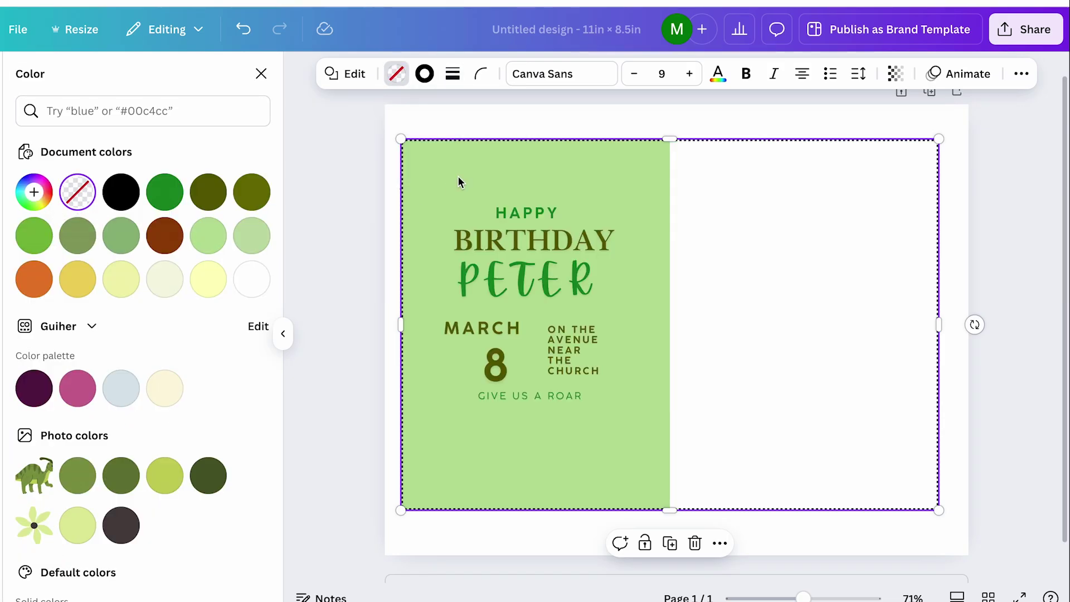
{"action": "left_click", "coordinate": [972, 141]}
{"action": "left_click", "coordinate": [888, 149]}
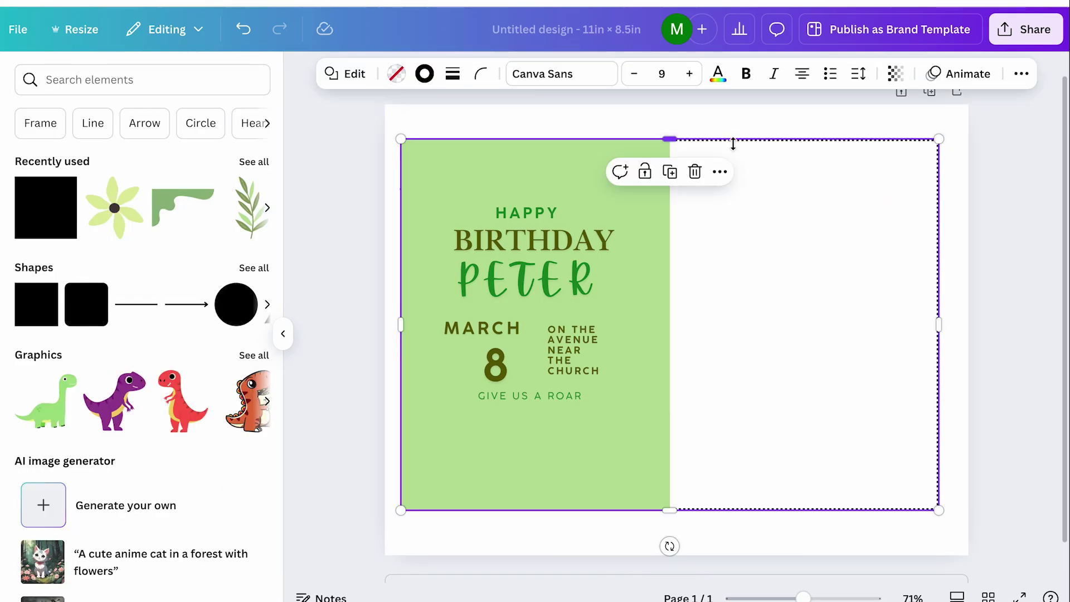
Open the arrangement settings for the wide dotted rectangle and lock it in place
{"action": "left_click", "coordinate": [1021, 73]}
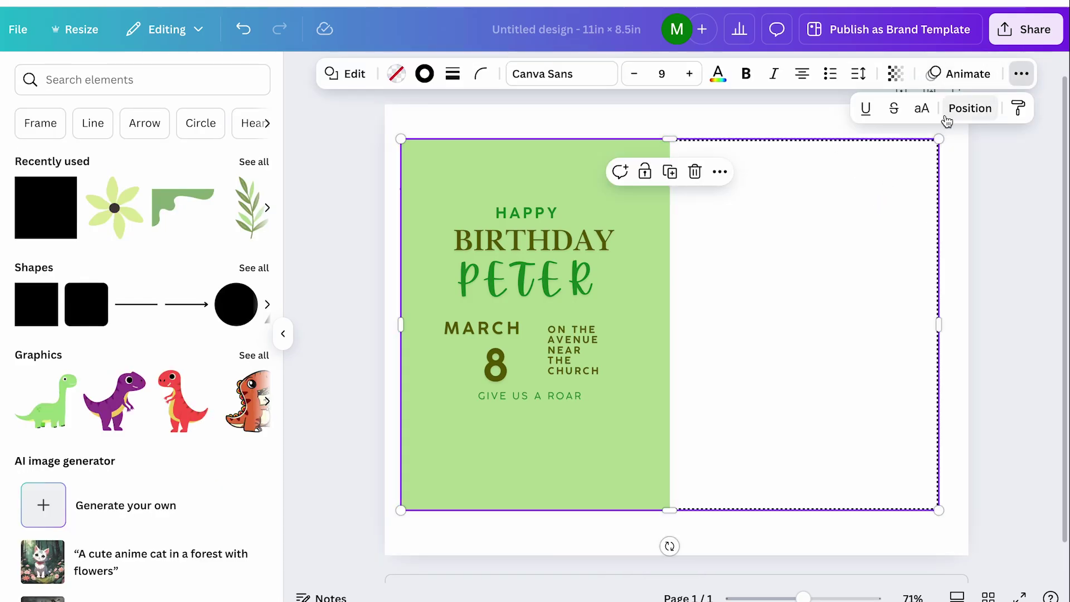
{"action": "left_click", "coordinate": [983, 111]}
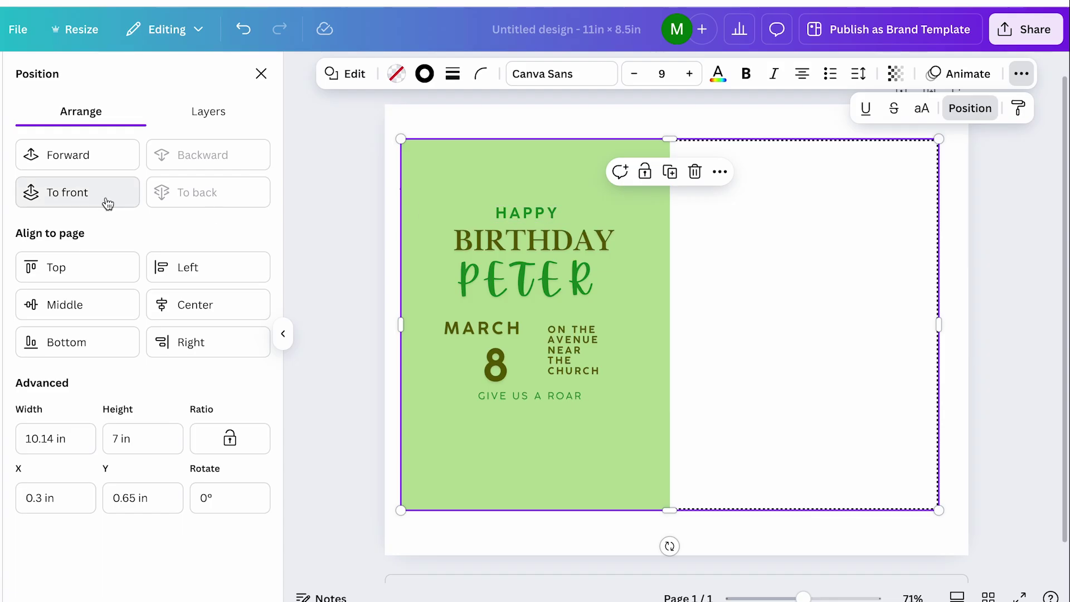
{"action": "left_click", "coordinate": [645, 171]}
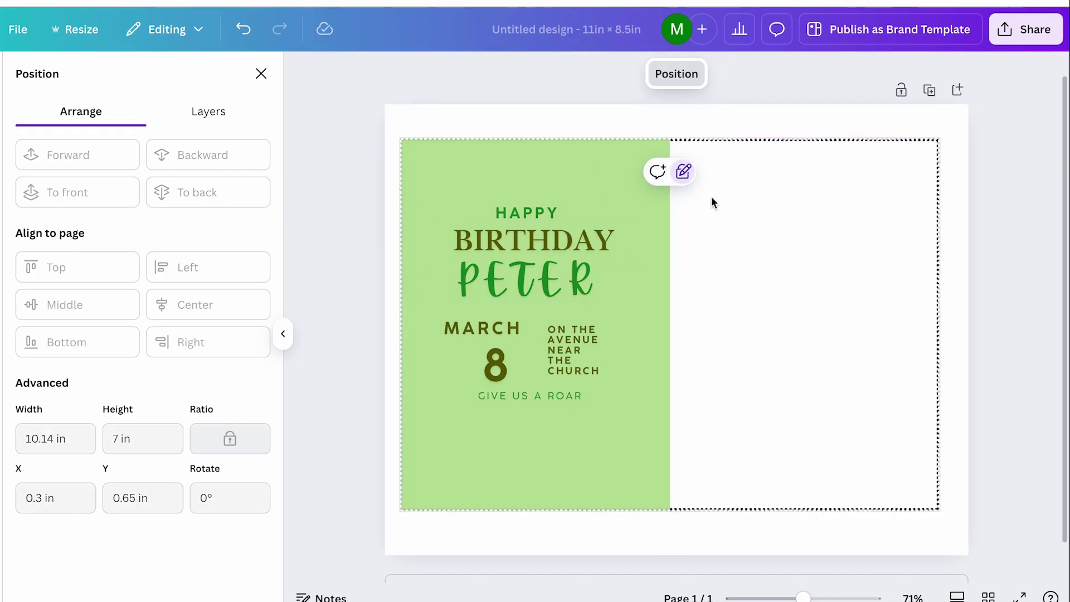
Delete the green rectangle covering the invitation artwork, leaving the dotted cutting border around both card areas
{"action": "left_click", "coordinate": [633, 225]}
{"action": "key", "text": "Delete"}
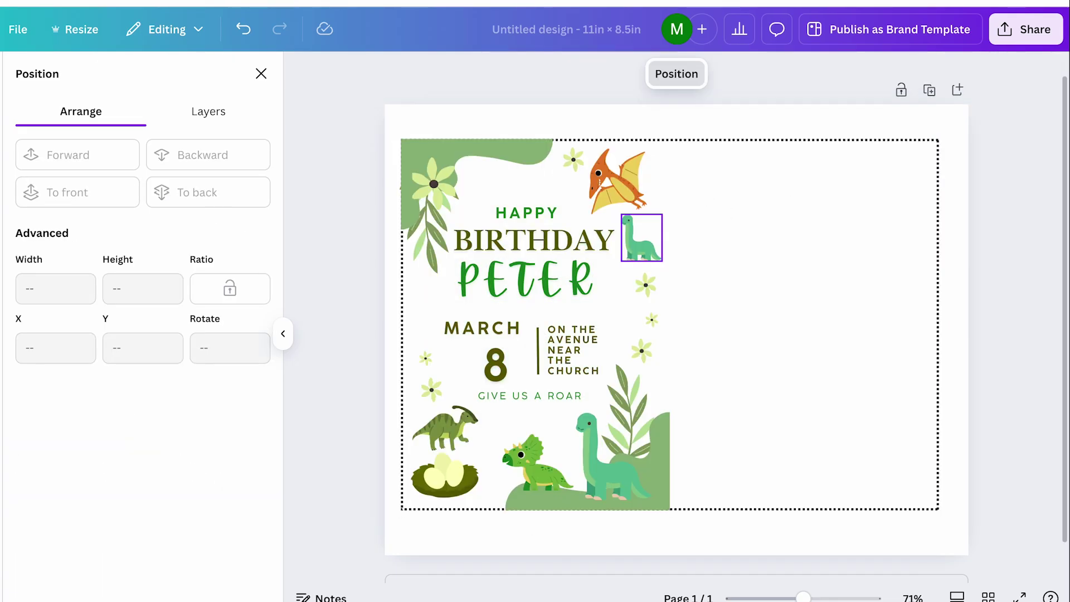
{"action": "left_click", "coordinate": [733, 272]}
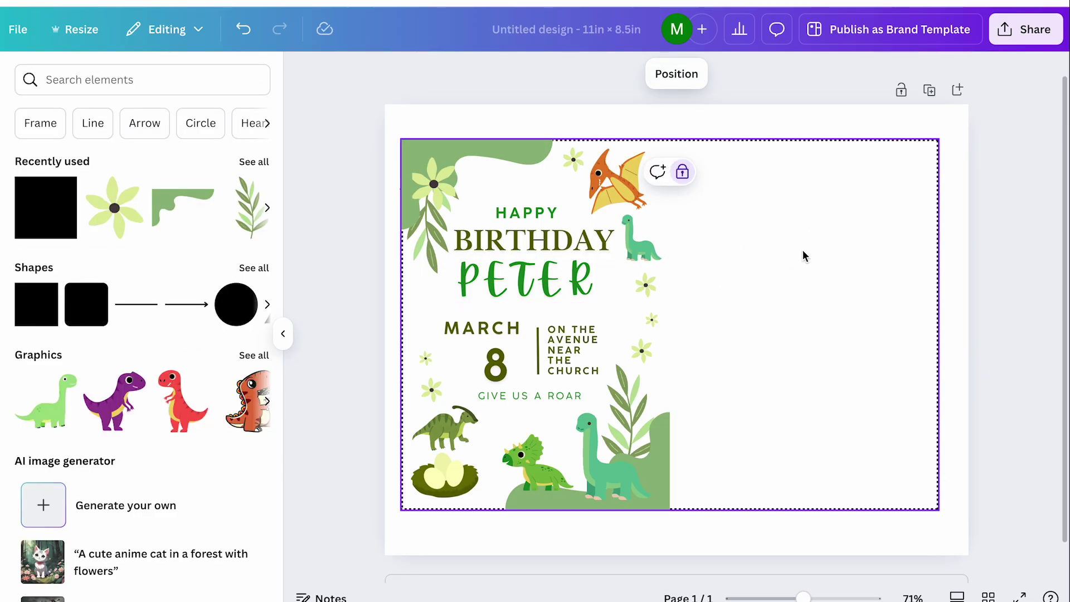
{"action": "left_click", "coordinate": [972, 232]}
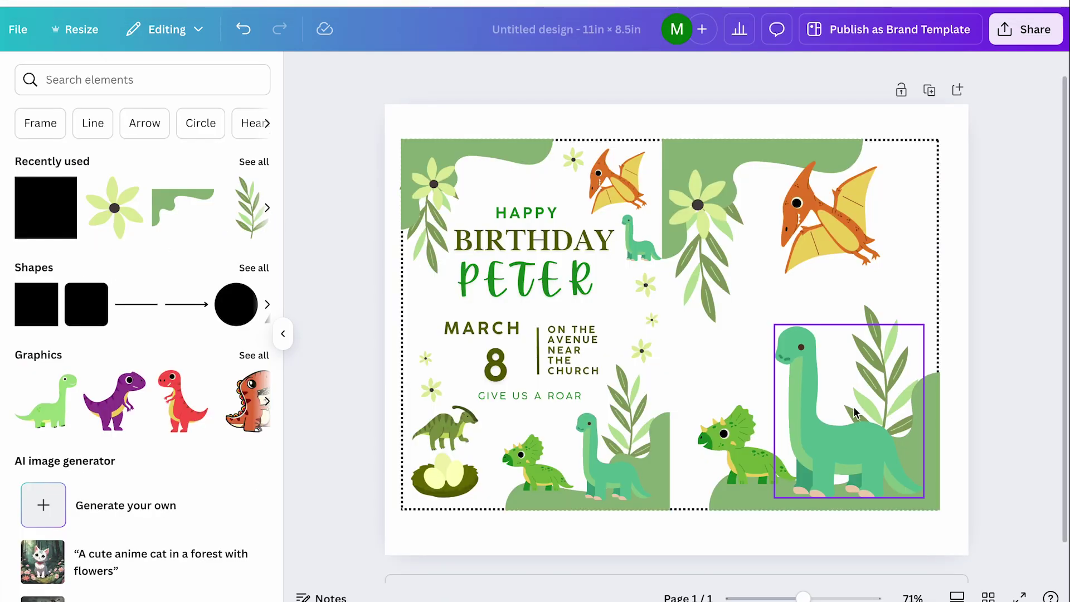
Set up a download of the 11 x 8.5 in two-card sheet with PDF Print as the file type
{"action": "left_click", "coordinate": [1026, 31]}
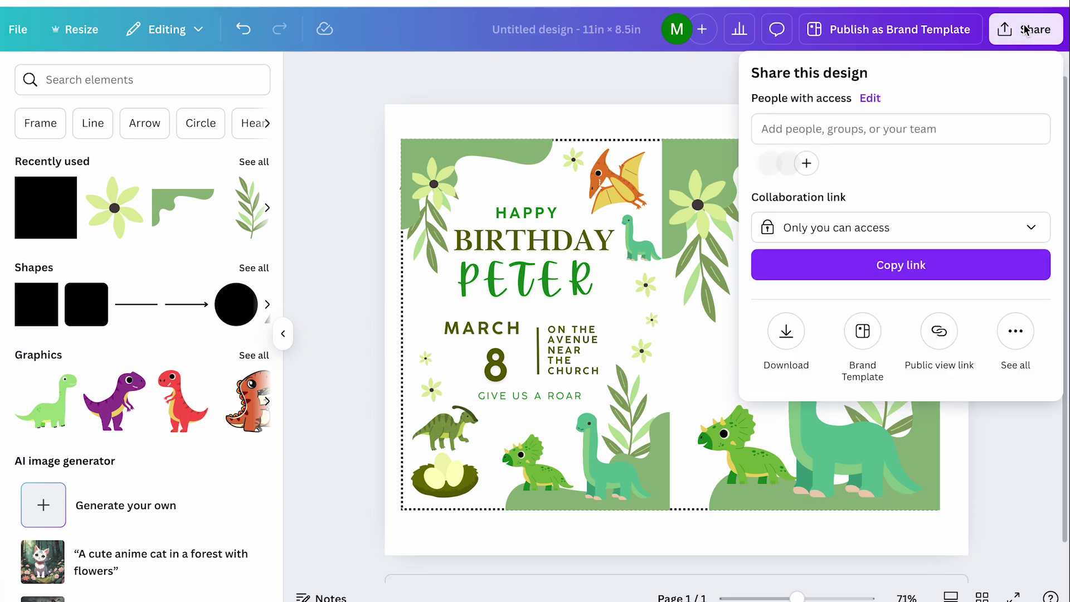
{"action": "left_click", "coordinate": [786, 333]}
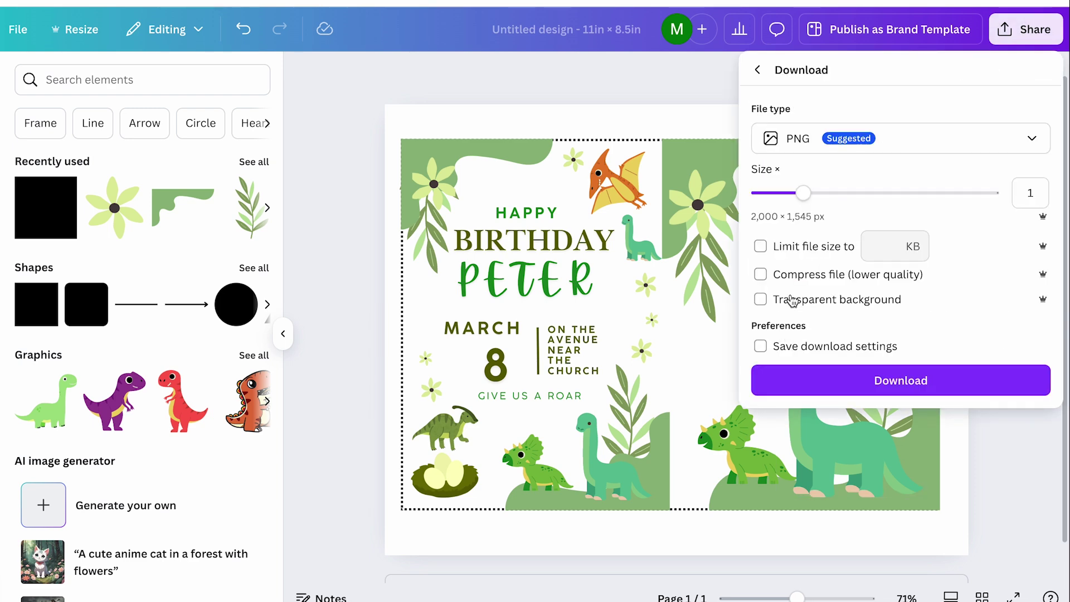
{"action": "left_click", "coordinate": [804, 143]}
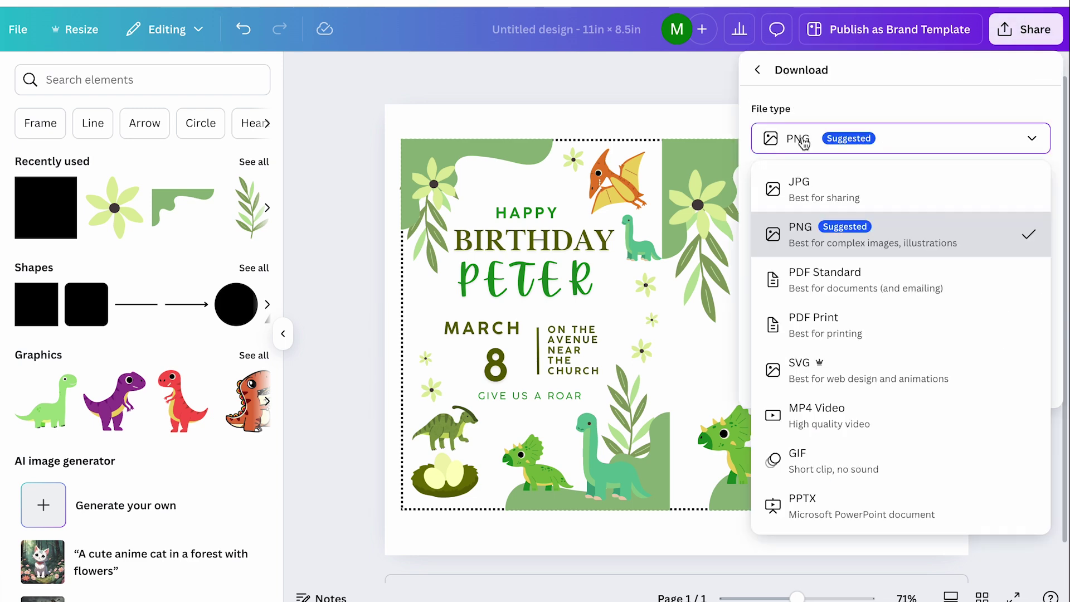
{"action": "left_click", "coordinate": [836, 343]}
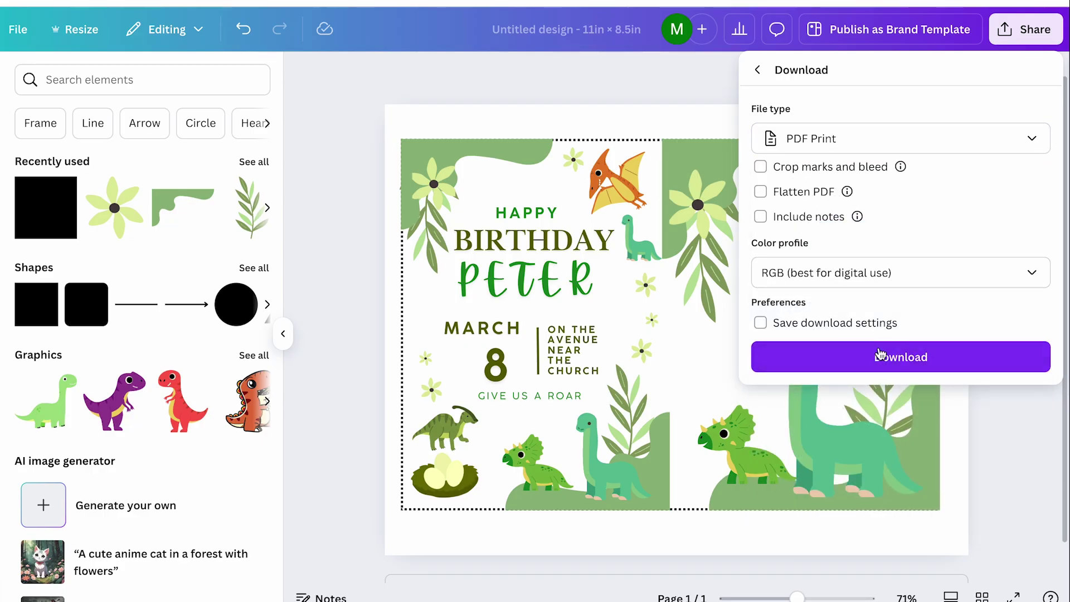